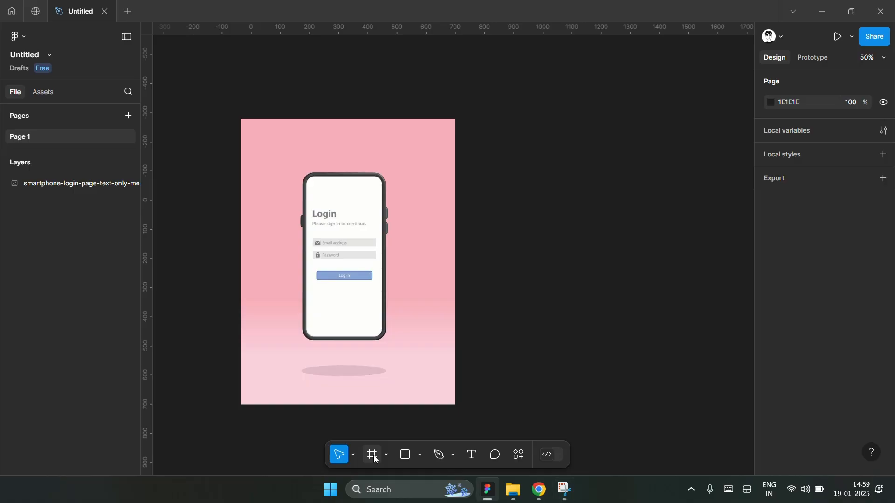
- Create an iPhone 13 & 14 frame beside the reference image and name it login1
{"action": "key", "text": "f"}
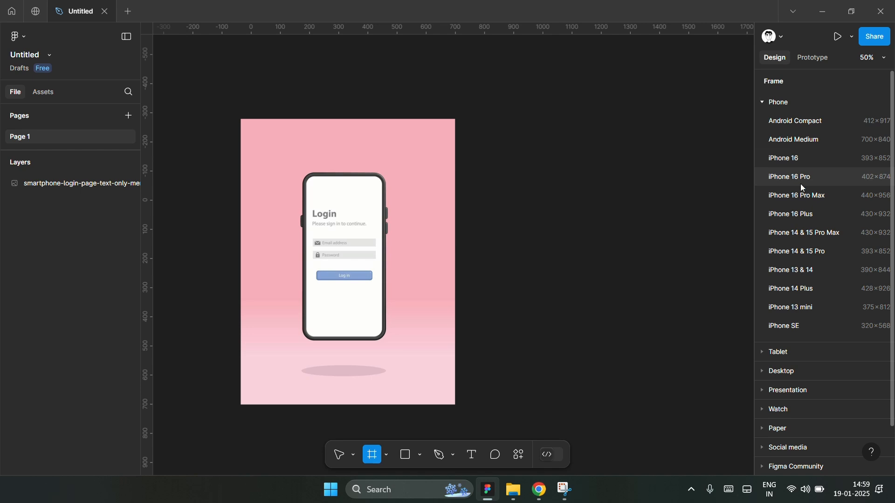
{"action": "left_click", "coordinate": [808, 275]}
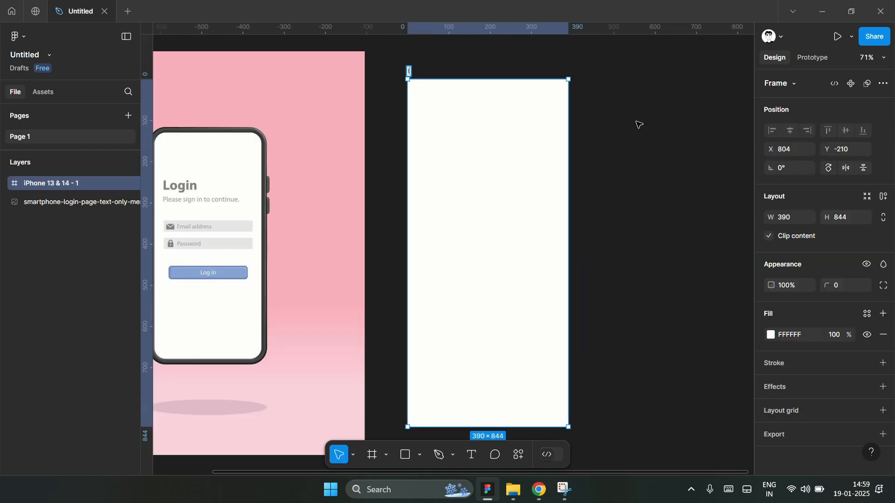
{"action": "type", "text": "login1"}
{"action": "left_click", "coordinate": [632, 126]}
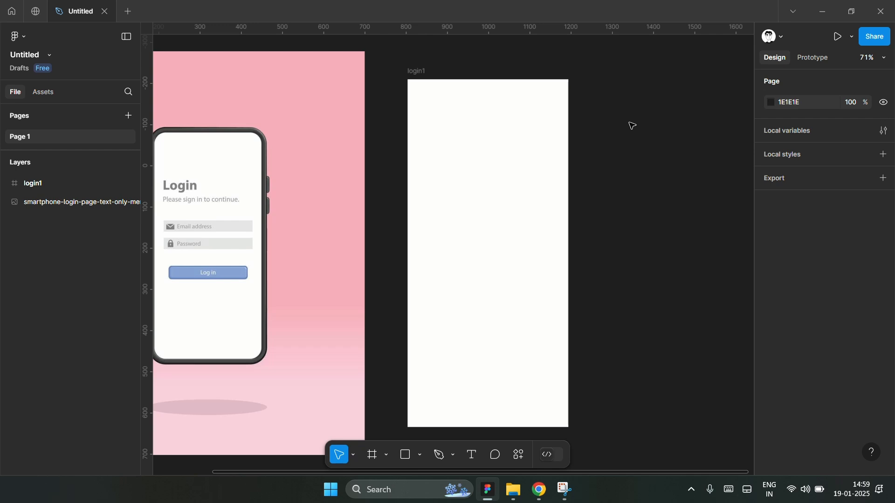
- Add the text "Login" in the upper part of the login1 frame and set its font size to 36
{"action": "scroll", "coordinate": [546, 108], "scroll_direction": "up", "scroll_amount": 3}
{"action": "key", "text": "t"}
{"action": "key", "text": "ctrl+a"}
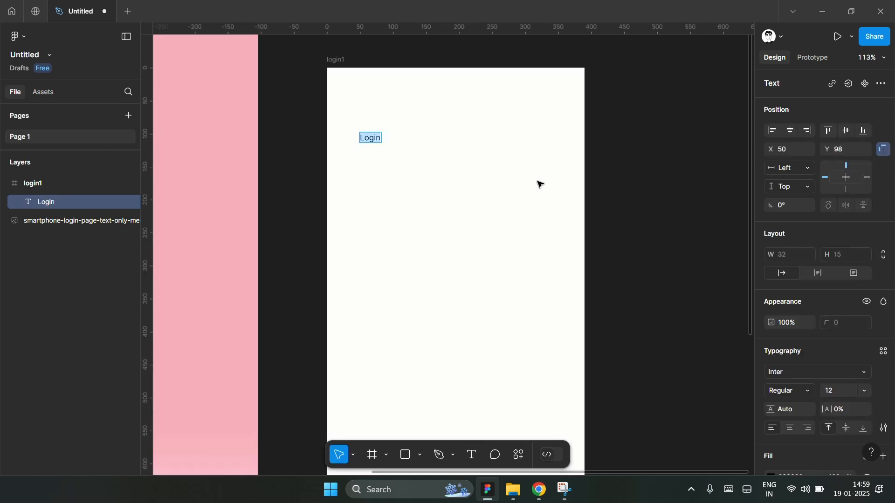
{"action": "left_click", "coordinate": [838, 392]}
{"action": "type", "text": "36"}
{"action": "key", "text": "Return"}
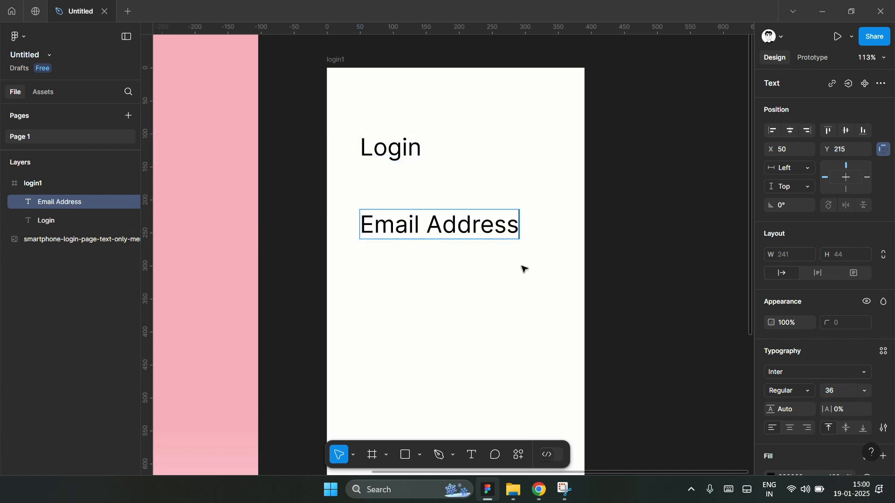
- Add an "Email Address" label below the Login heading and set its font size to 16
{"action": "key", "text": "Escape"}
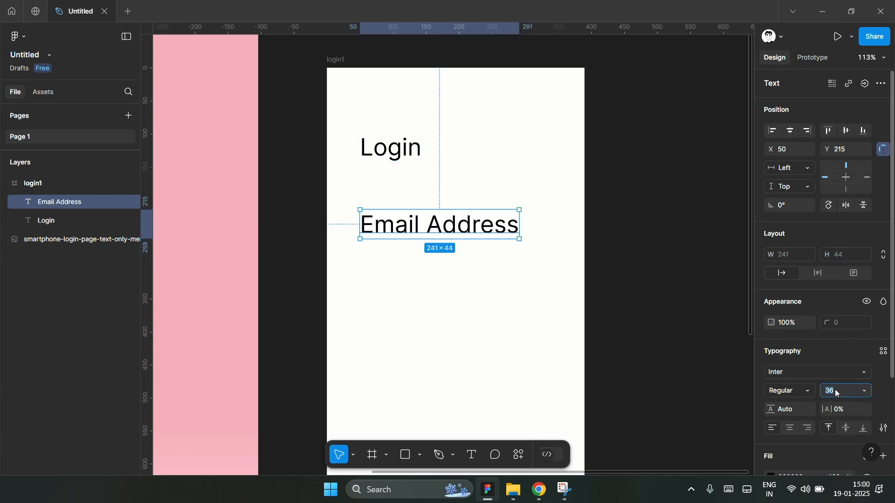
{"action": "type", "text": "16"}
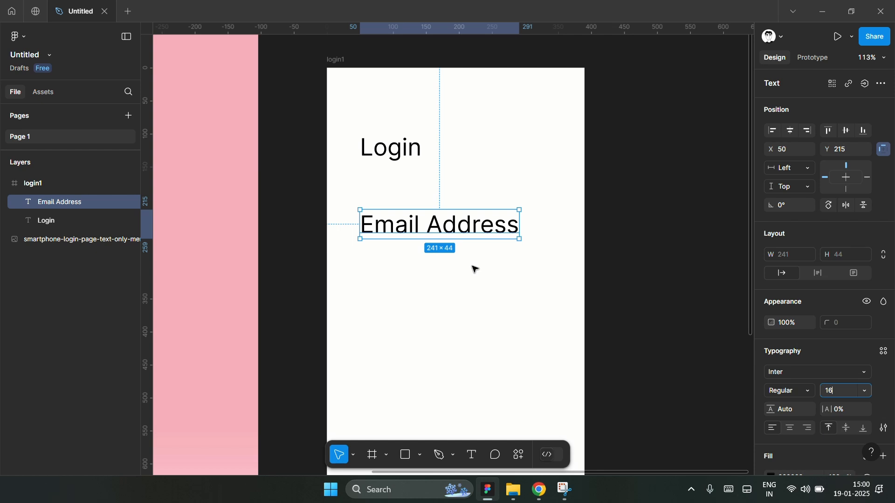
{"action": "key", "text": "Return"}
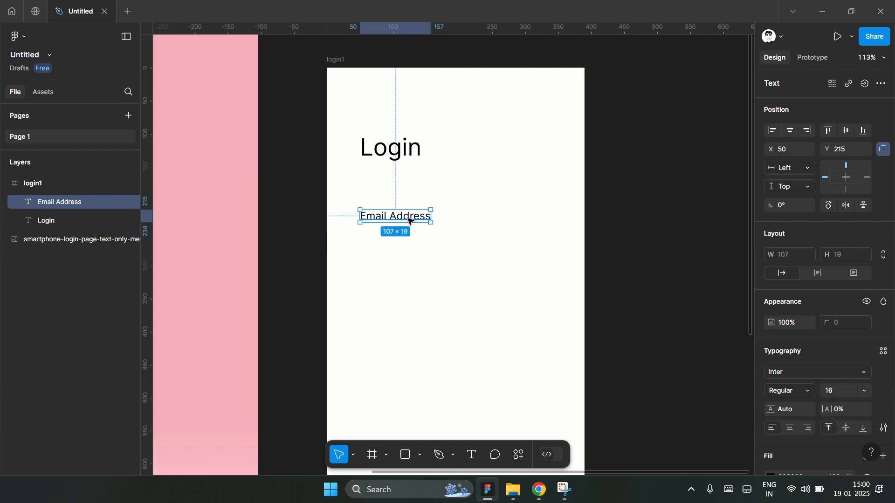
- Duplicate the Email Address label straight below it at Y 361 and change the copy's text to "Password"
{"action": "left_click_drag", "start_coordinate": [410, 220], "coordinate": [409, 317], "text": "alt"}
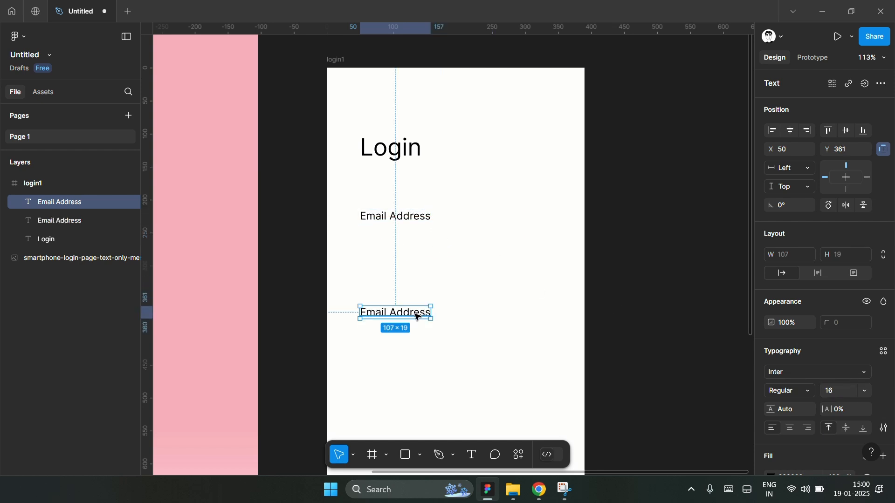
{"action": "type", "text": "Password"}
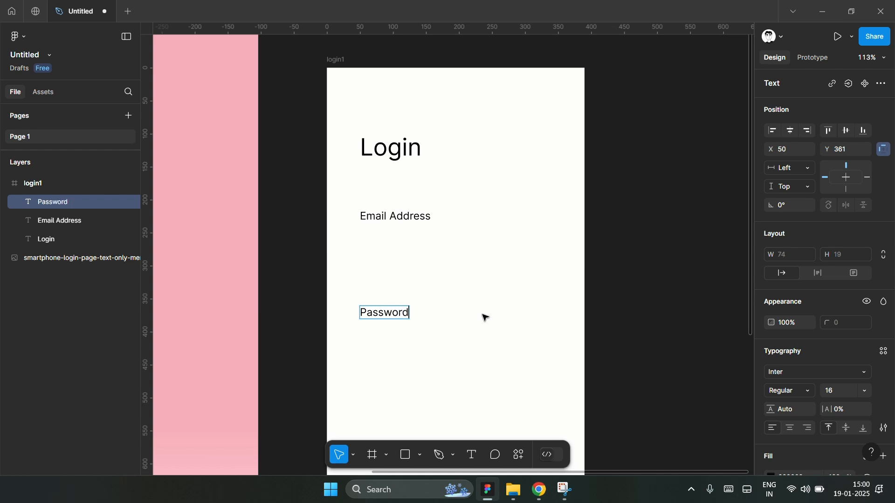
{"action": "key", "text": "Escape"}
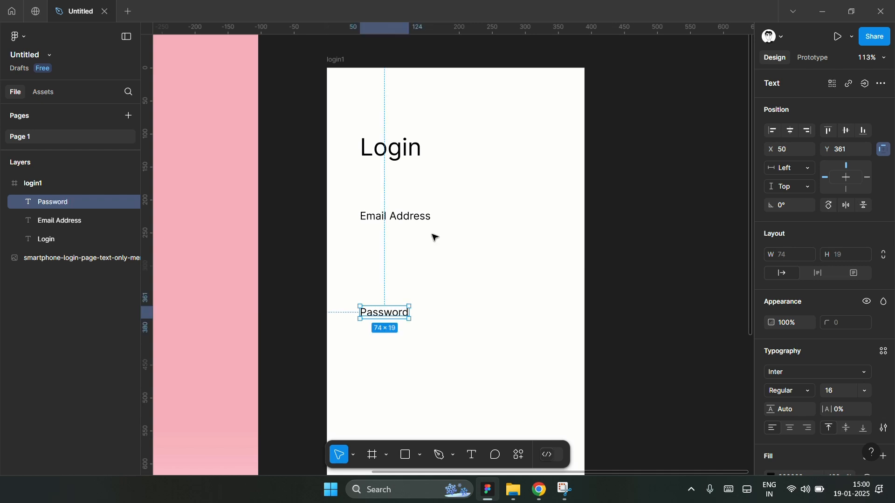
- Place matching white 308 × 40 rectangles under the Email Address and Password labels
{"action": "scroll", "coordinate": [475, 244], "scroll_direction": "up", "scroll_amount": 4}
{"action": "left_click", "coordinate": [407, 461]}
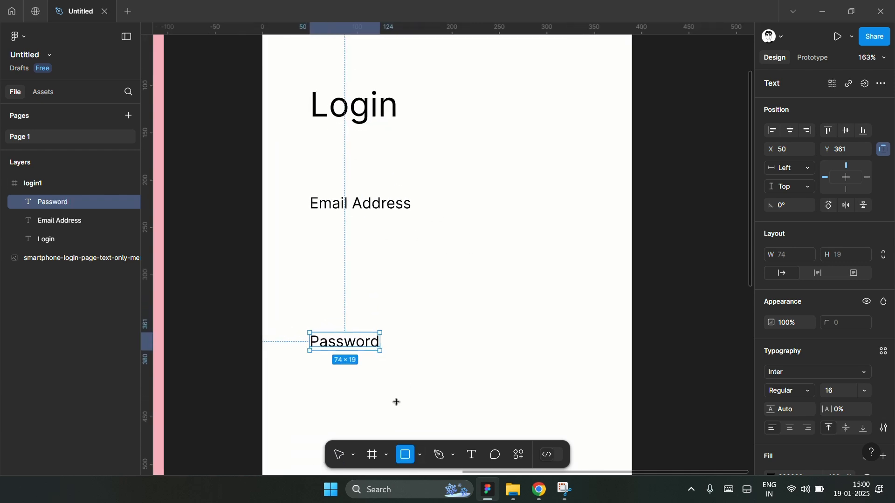
{"action": "left_click_drag", "start_coordinate": [313, 229], "coordinate": [606, 272]}
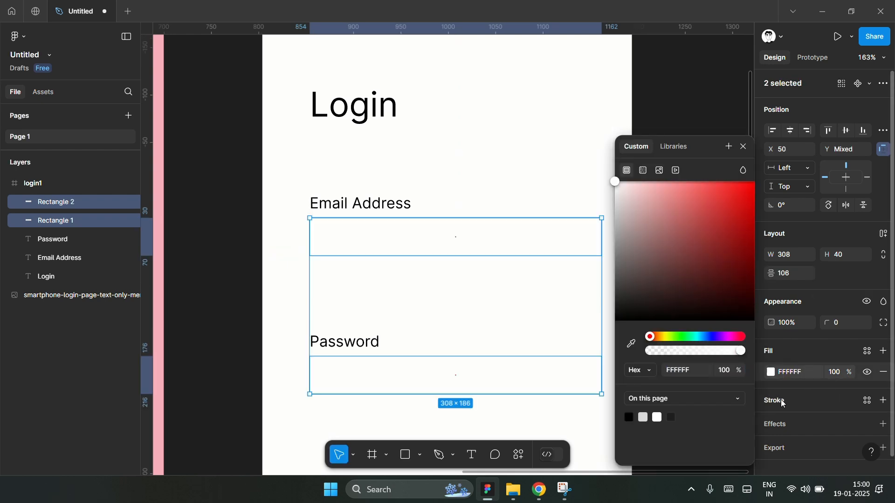
- Give both field rectangles a 1 px inside stroke in grey 9D9D9D and a corner radius of 8
{"action": "left_click", "coordinate": [782, 404]}
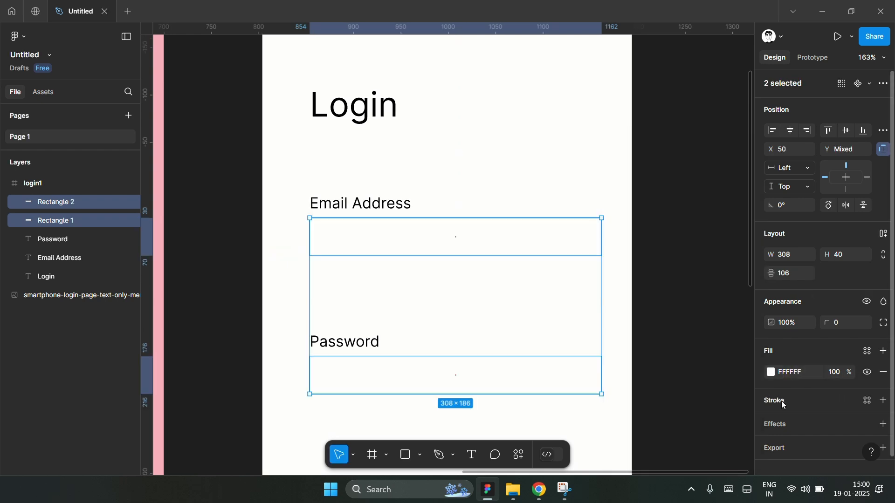
{"action": "left_click", "coordinate": [784, 405]}
{"action": "scroll", "coordinate": [809, 363], "scroll_direction": "down", "scroll_amount": 2}
{"action": "left_click", "coordinate": [772, 363]}
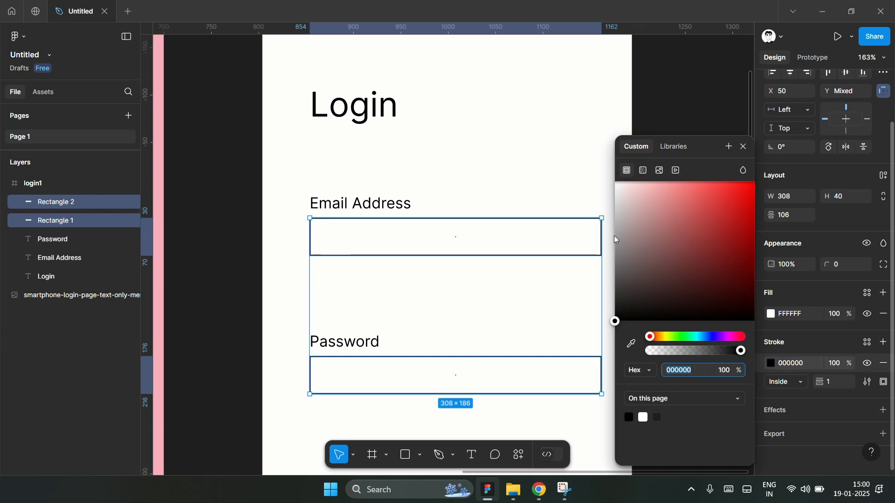
{"action": "left_click", "coordinate": [612, 233]}
{"action": "left_click_drag", "start_coordinate": [609, 233], "coordinate": [592, 242]}
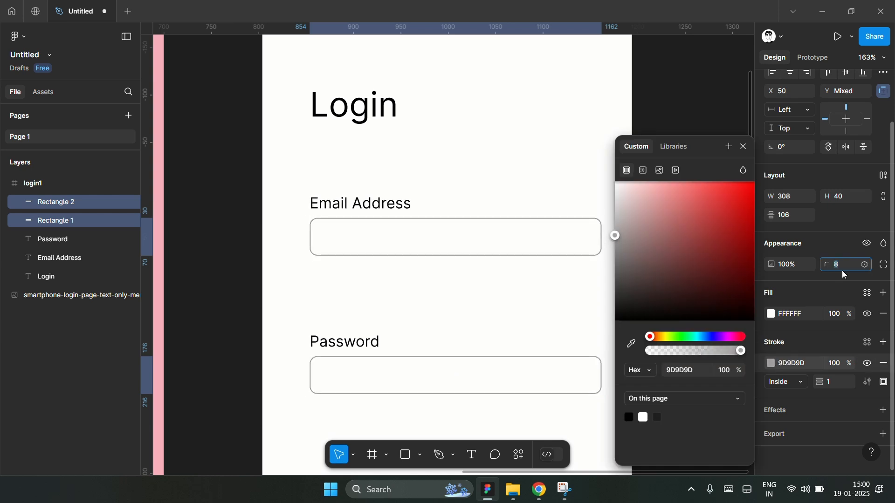
{"action": "left_click", "coordinate": [412, 321]}
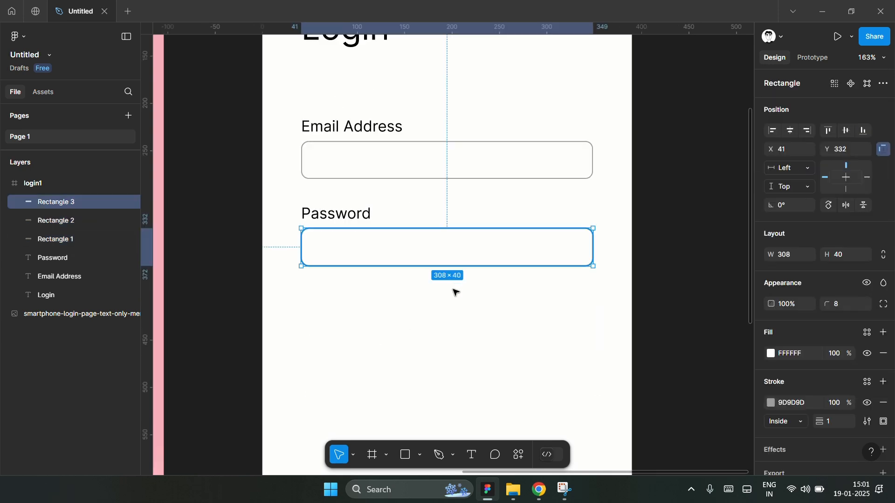
- Position a copy of the password field below it at Y 406, remove its stroke and fill it dark purple
{"action": "left_click_drag", "start_coordinate": [456, 293], "coordinate": [456, 318]}
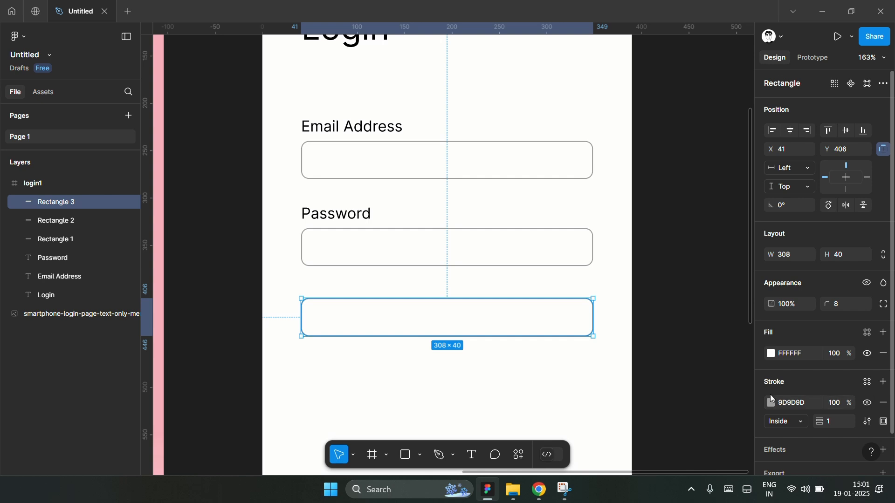
{"action": "left_click", "coordinate": [884, 403]}
{"action": "left_click", "coordinate": [772, 355]}
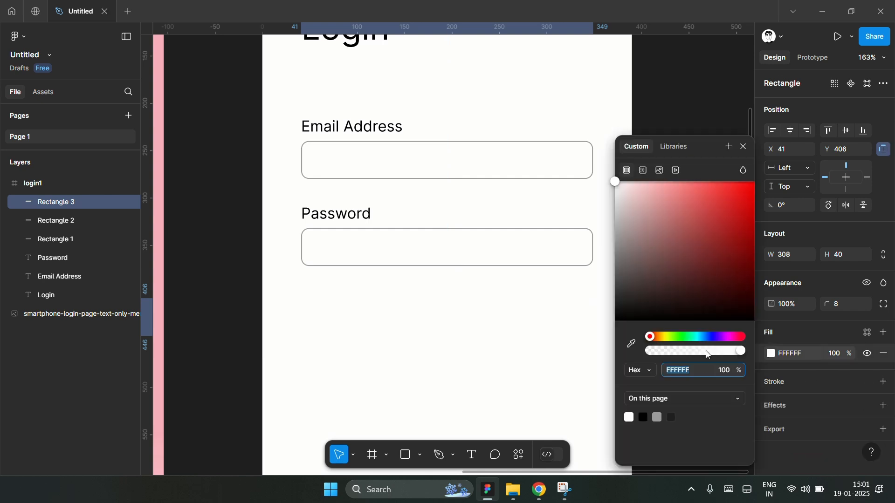
{"action": "left_click", "coordinate": [646, 417]}
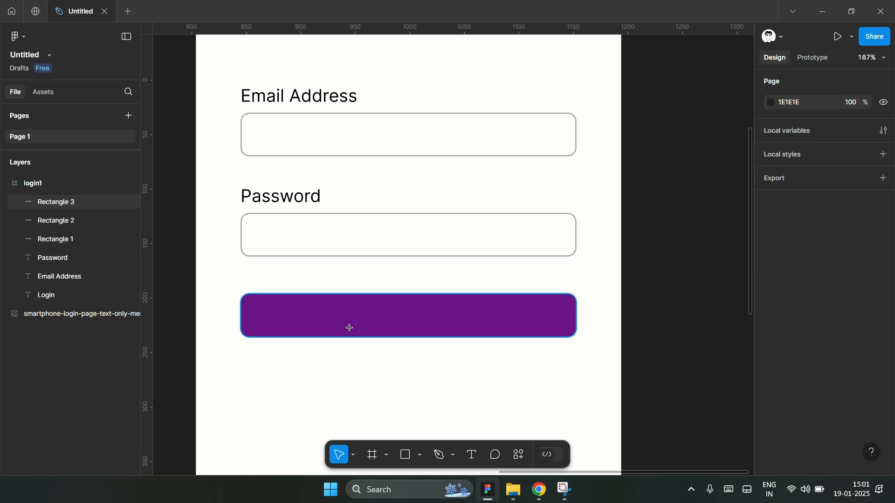
- Add the white text "Login Now" centred on the purple button
{"action": "left_click", "coordinate": [351, 328]}
{"action": "type", "text": "Su"}
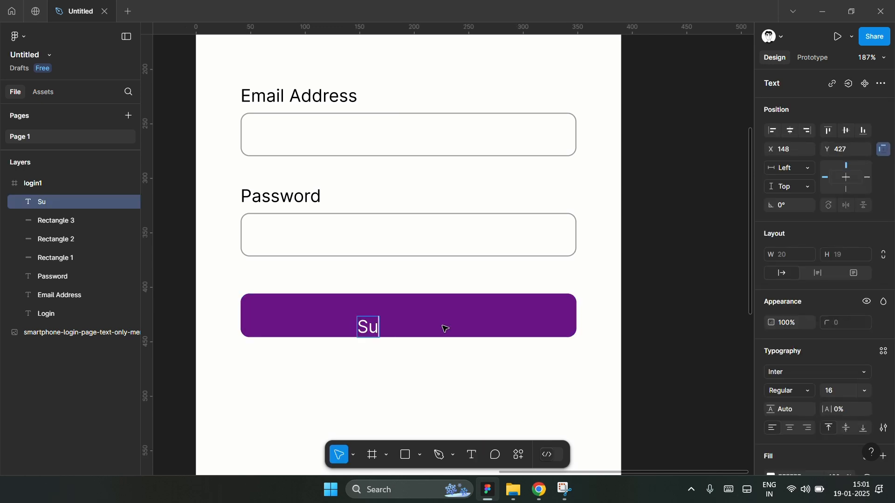
{"action": "key", "text": "ctrl+a"}
{"action": "type", "text": "Login"}
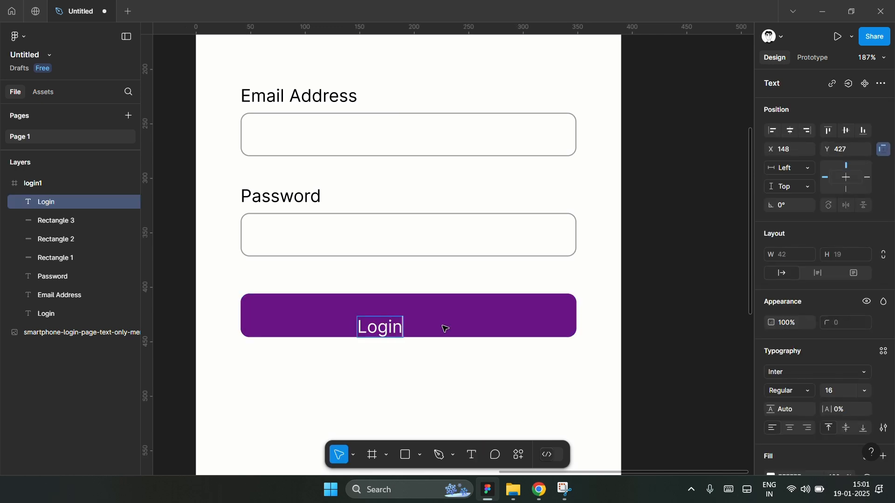
{"action": "type", "text": " Now"}
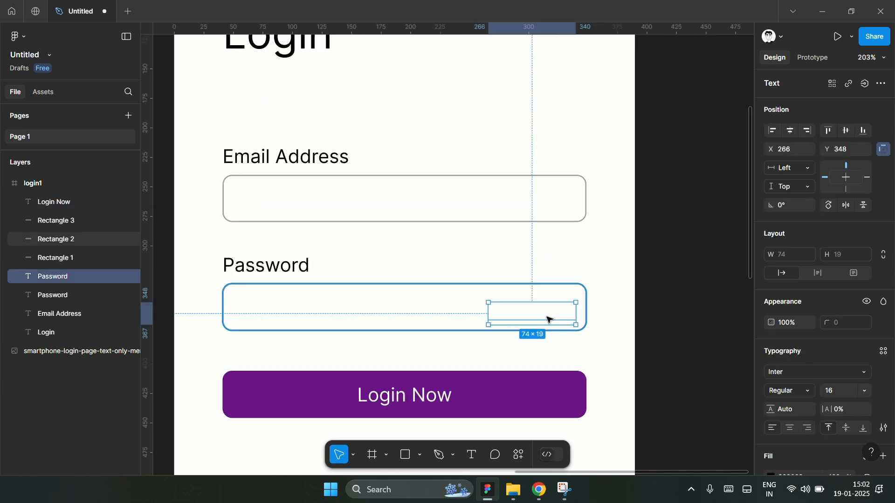
- Bring the copied Password text in front of the password field's rectangle and move it up to Y 342
{"action": "left_click", "coordinate": [553, 307]}
{"action": "key", "text": "ctrl+["}
{"action": "left_click", "coordinate": [553, 308]}
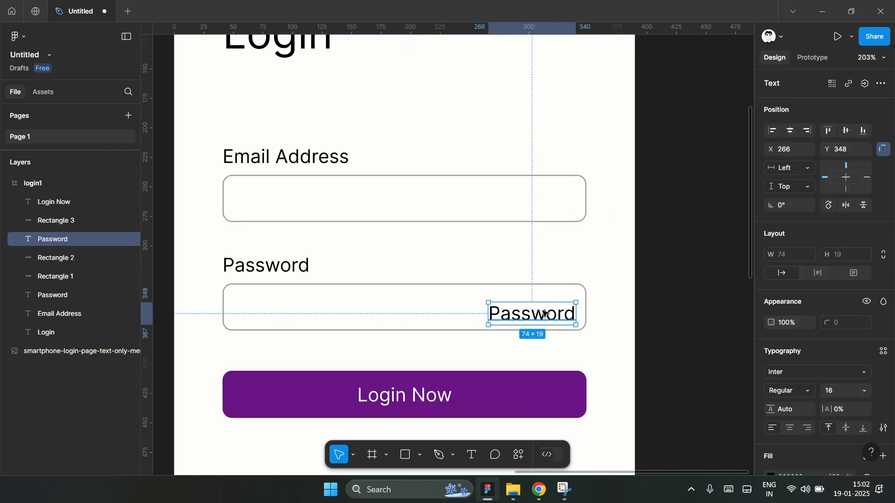
{"action": "left_click_drag", "start_coordinate": [553, 309], "coordinate": [553, 307]}
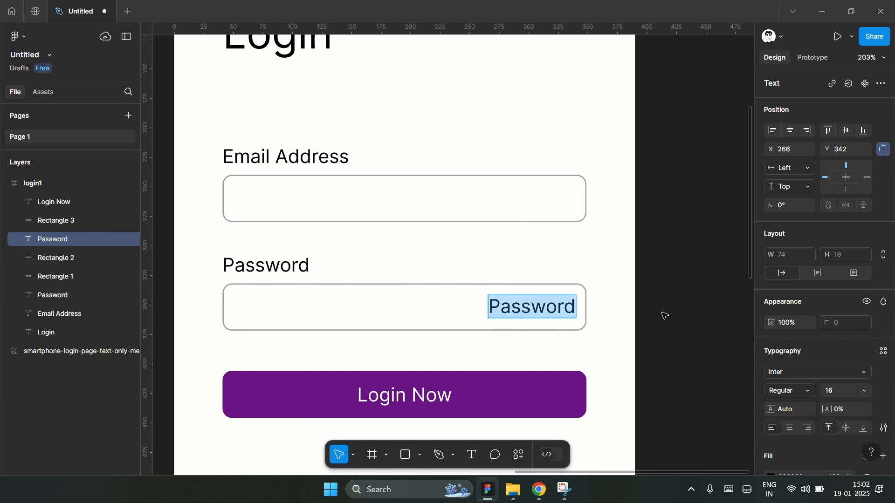
- Replace the copied text inside the password field with "Hide"
{"action": "type", "text": "S"}
{"action": "key", "text": "BackSpace"}
{"action": "type", "text": "H"}
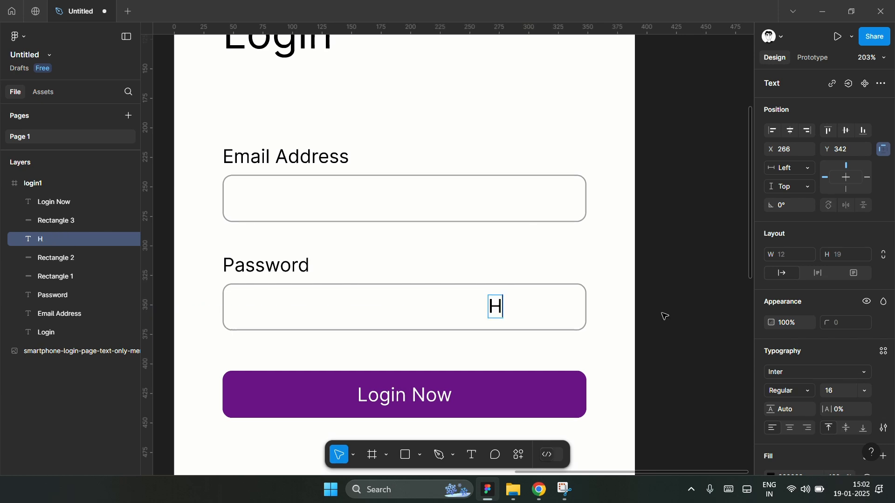
{"action": "type", "text": "ide"}
{"action": "key", "text": "Escape"}
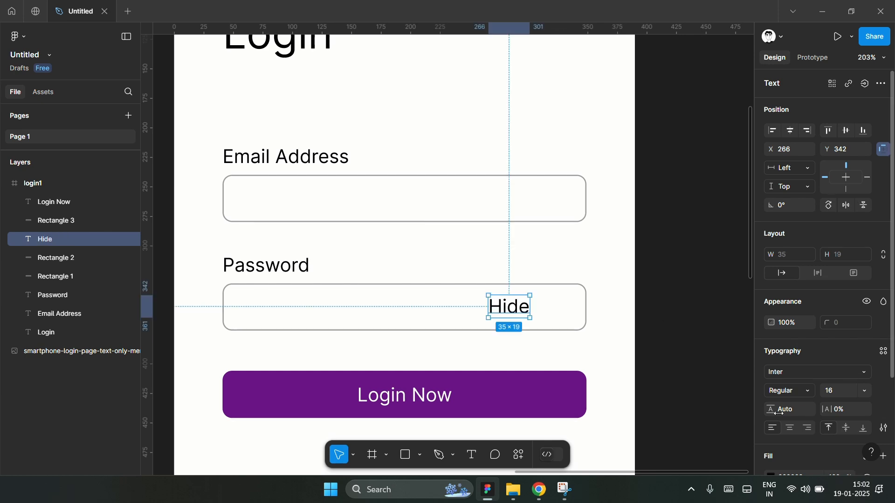
- Restyle the password field's text as right-aligned "HIDE" at size 12 and position it at X 309, Y 345
{"action": "left_click", "coordinate": [808, 431]}
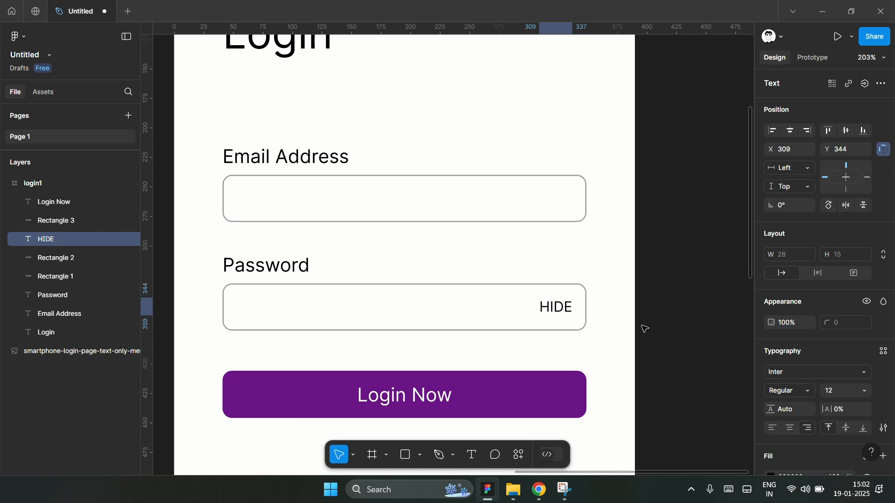
{"action": "key", "text": "Down"}
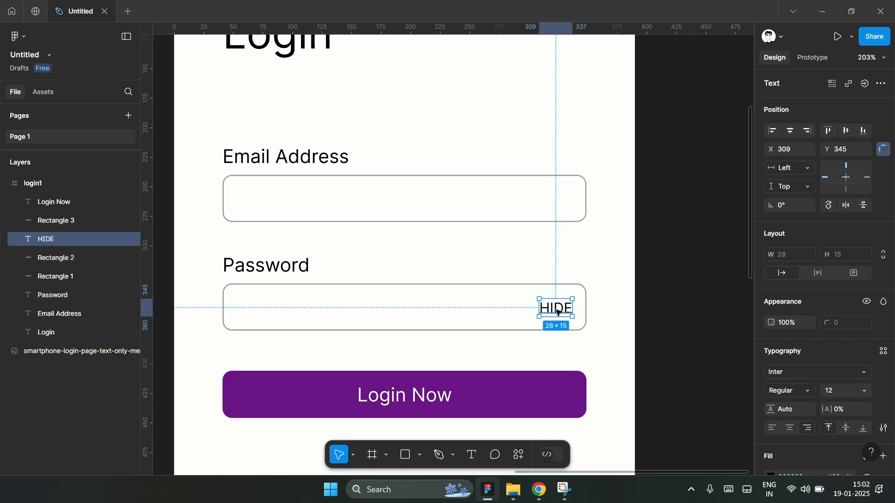
{"action": "left_click", "coordinate": [682, 301]}
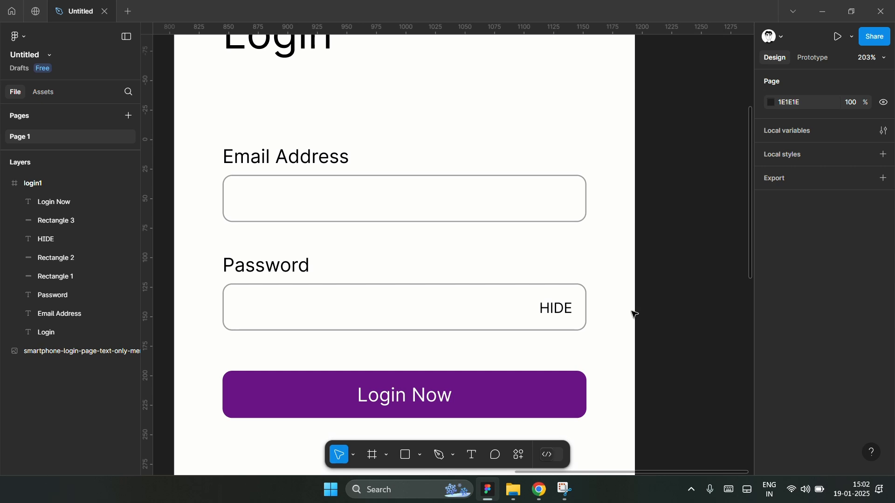
- Duplicate the Password label, place it below the Login Now button and change its text to "Forgot Password?"
{"action": "scroll", "coordinate": [373, 248], "scroll_direction": "down", "scroll_amount": 3}
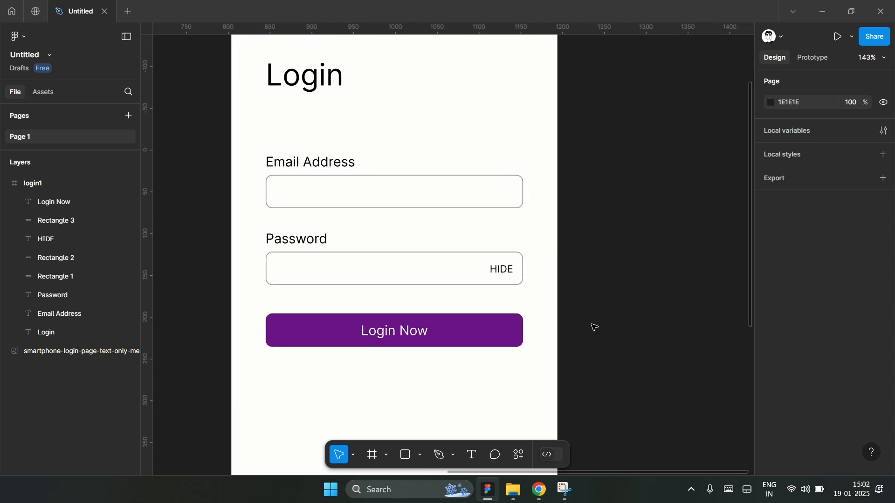
{"action": "left_click", "coordinate": [300, 239]}
{"action": "key", "text": "ctrl+d"}
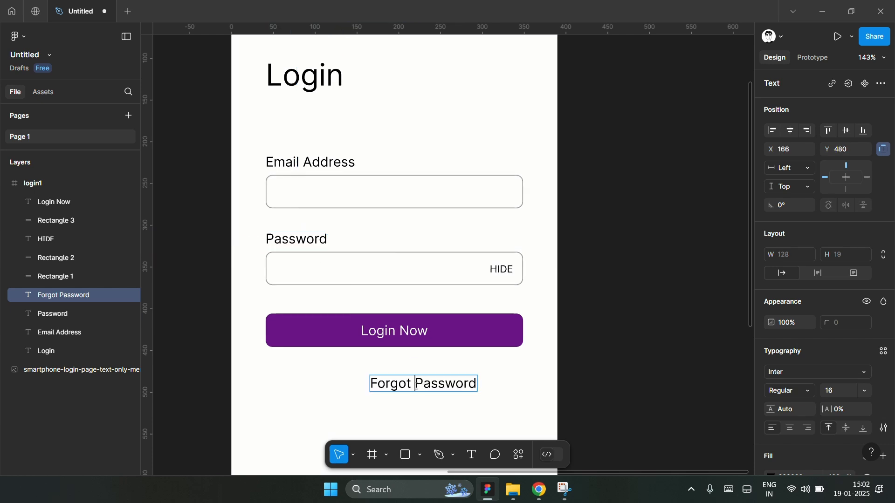
{"action": "key", "text": "End"}
{"action": "type", "text": "?"}
{"action": "key", "text": "Escape"}
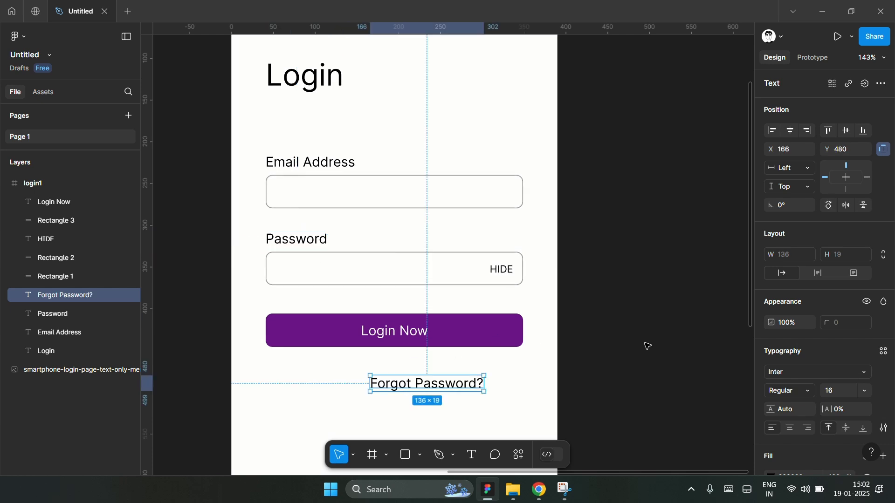
- Underline the "Forgot Password?" text and centre it horizontally in the frame
{"action": "left_click", "coordinate": [883, 428]}
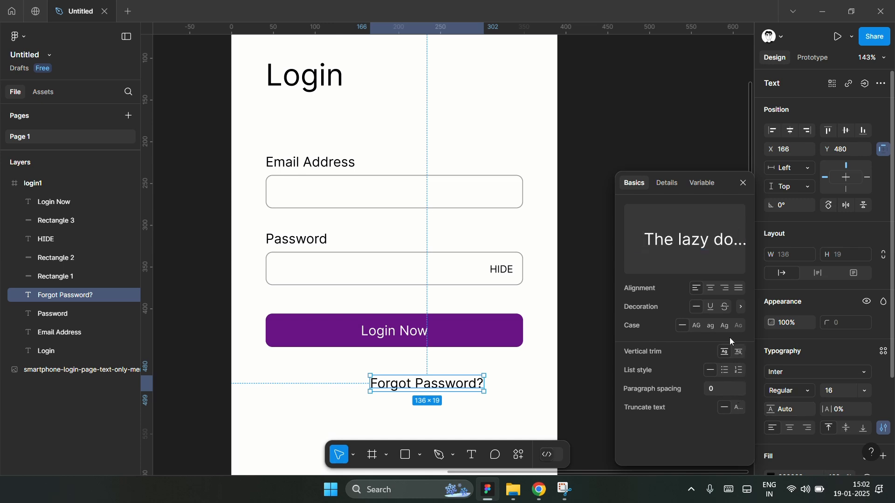
{"action": "left_click", "coordinate": [711, 307]}
{"action": "left_click", "coordinate": [792, 131]}
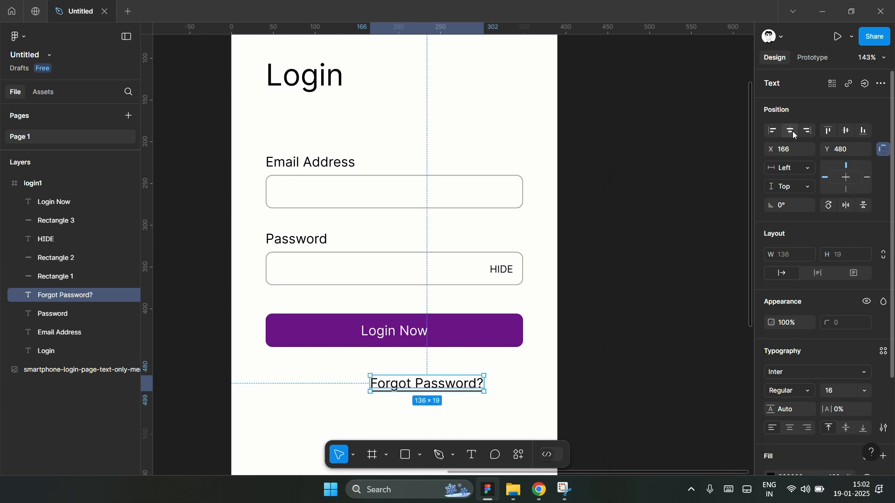
- Centre-align the "Forgot Password?" text
{"action": "left_click", "coordinate": [790, 429]}
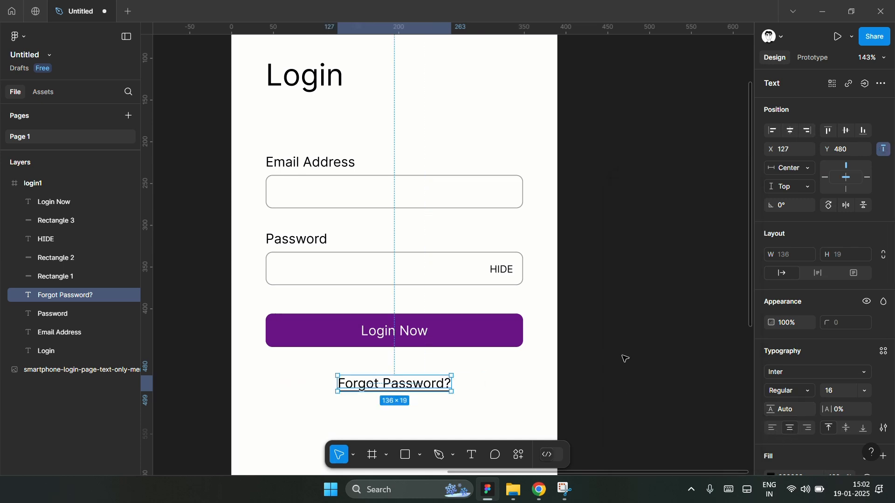
{"action": "left_click", "coordinate": [578, 350]}
- Duplicate the Login Now button, both its text and its rectangle, and place the copy below the "Forgot Password?" text
{"action": "scroll", "coordinate": [578, 348], "scroll_direction": "down", "scroll_amount": 2}
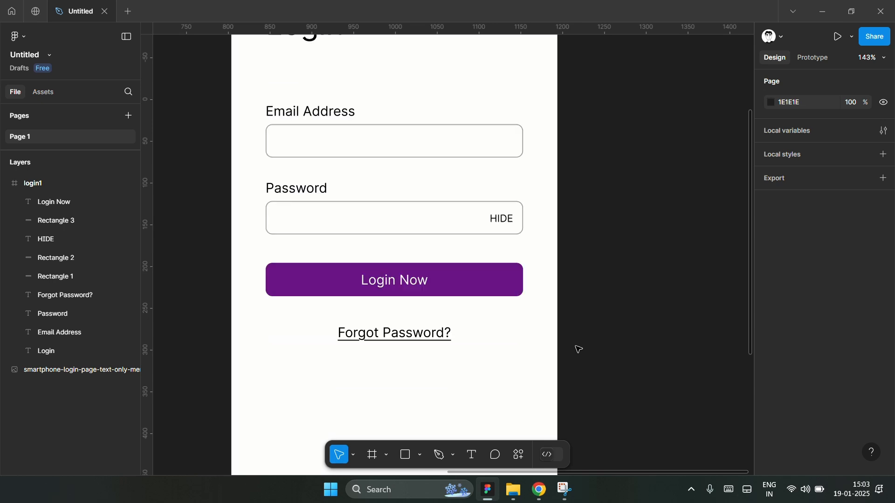
{"action": "scroll", "coordinate": [578, 348], "scroll_direction": "up", "scroll_amount": 1}
{"action": "scroll", "coordinate": [548, 342], "scroll_direction": "down", "scroll_amount": 3}
{"action": "scroll", "coordinate": [328, 353], "scroll_direction": "up", "scroll_amount": 4}
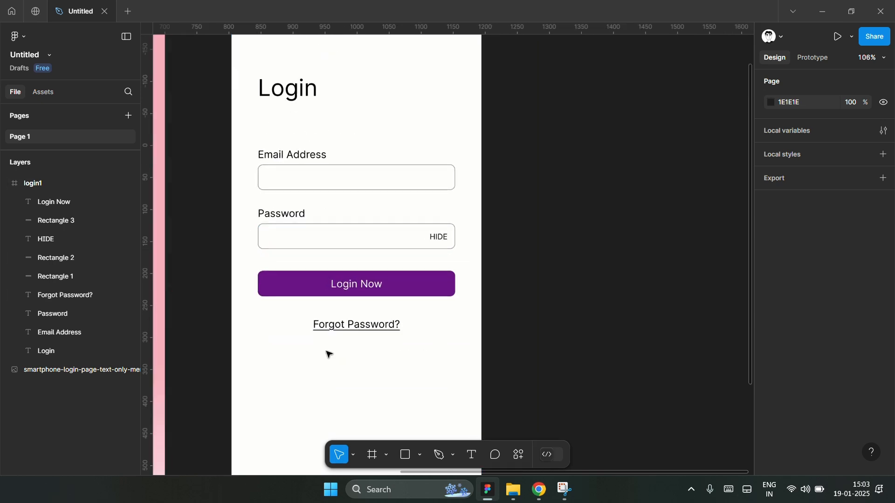
{"action": "scroll", "coordinate": [258, 382], "scroll_direction": "down", "scroll_amount": 1}
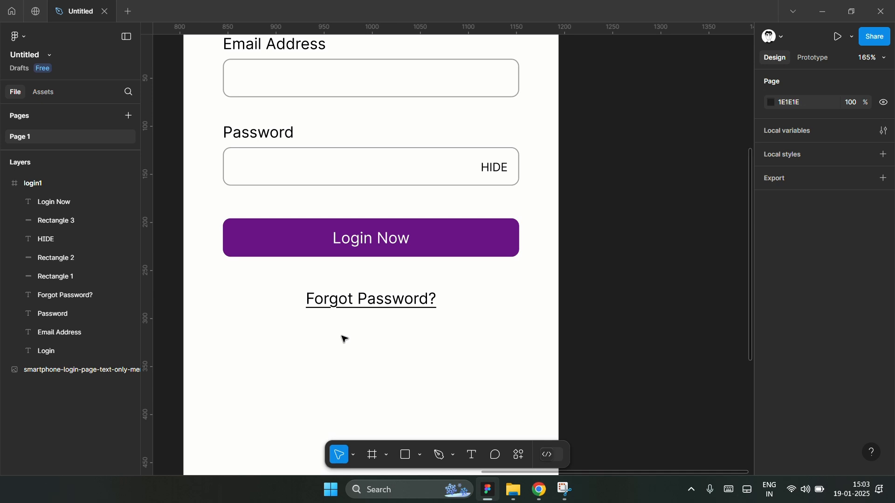
{"action": "scroll", "coordinate": [279, 350], "scroll_direction": "left", "scroll_amount": 1}
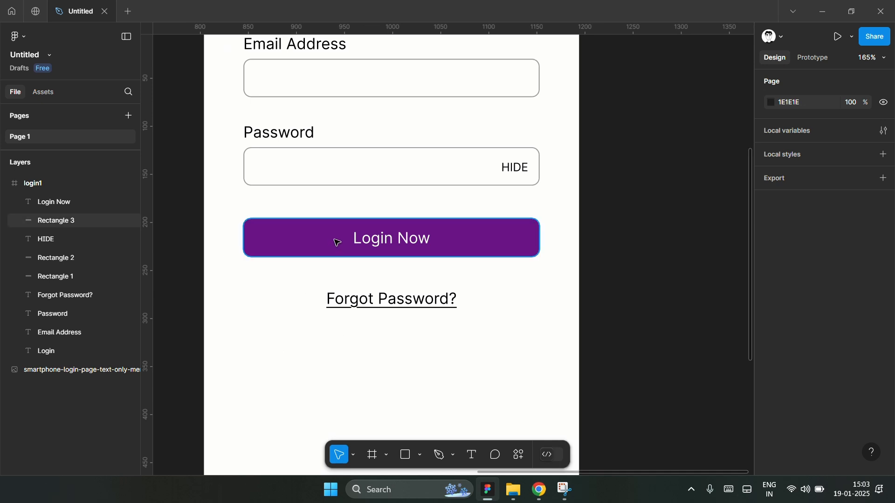
{"action": "left_click", "coordinate": [409, 243]}
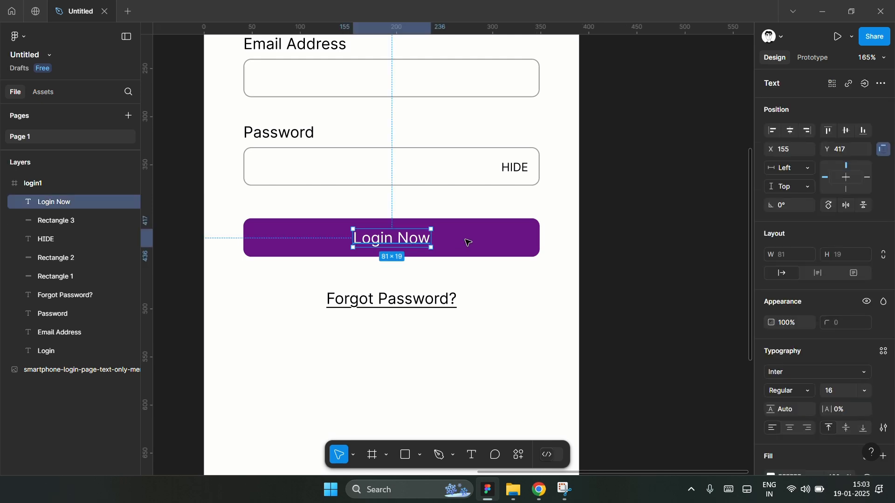
{"action": "left_click", "coordinate": [465, 241], "text": "shift"}
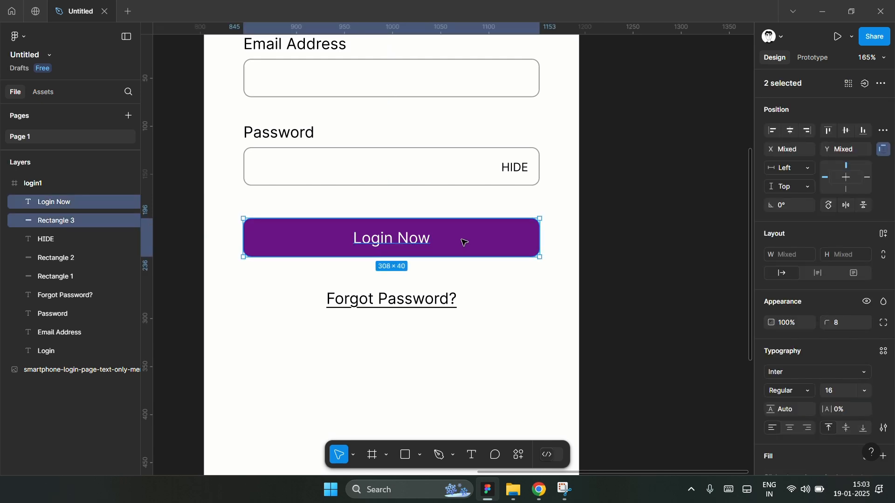
{"action": "left_click_drag", "start_coordinate": [465, 243], "coordinate": [457, 401]}
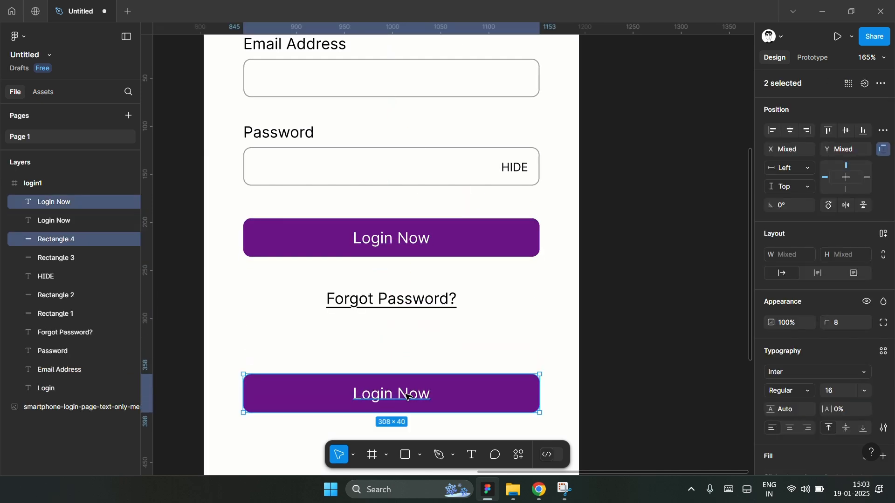
- Change the duplicated button's text to "Create an Account"
{"action": "left_click", "coordinate": [407, 397]}
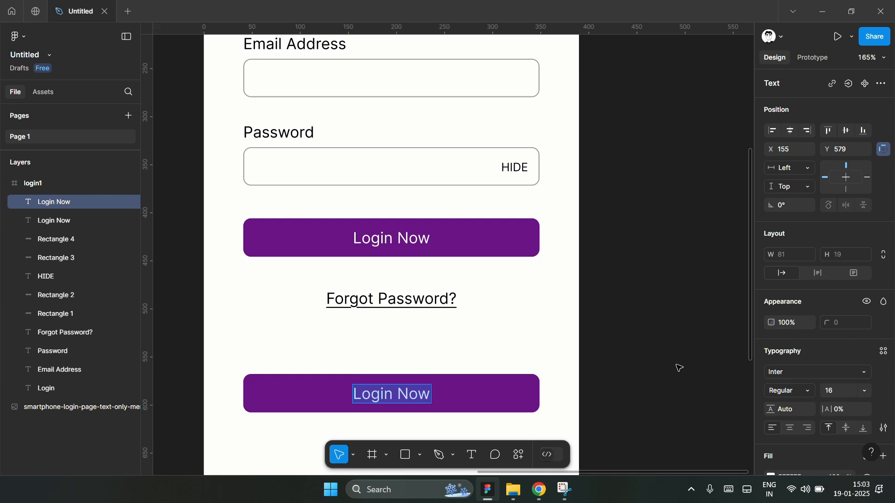
{"action": "type", "text": "Create an "}
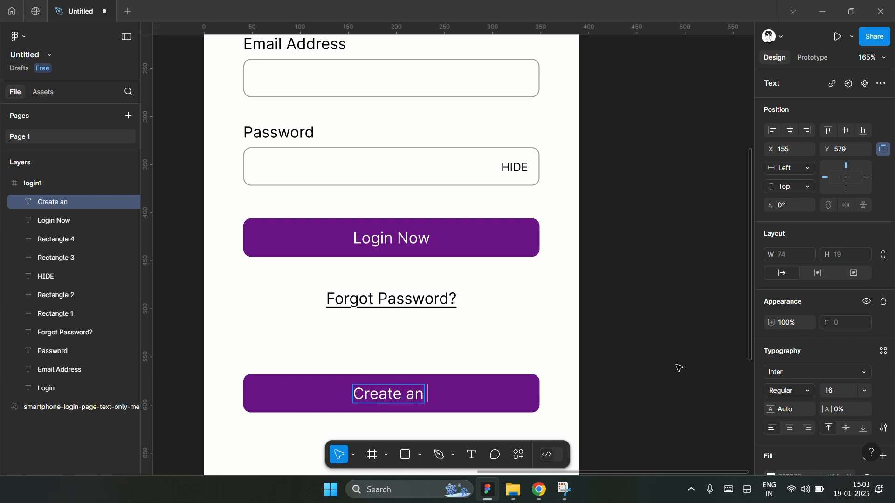
{"action": "type", "text": "Account"}
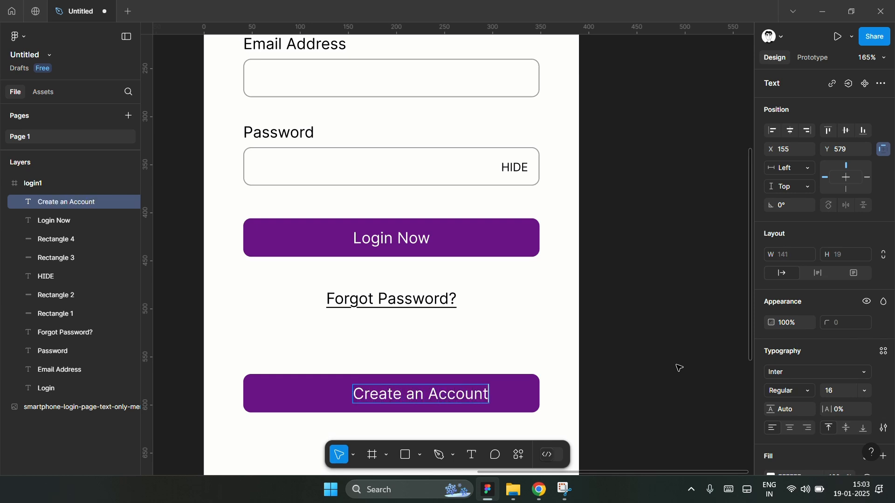
{"action": "key", "text": "Escape"}
- Restyle the Create an Account button's rectangle with a 1 px inside stroke in 6A1486 and a white FFFFFF fill
{"action": "left_click", "coordinate": [525, 402]}
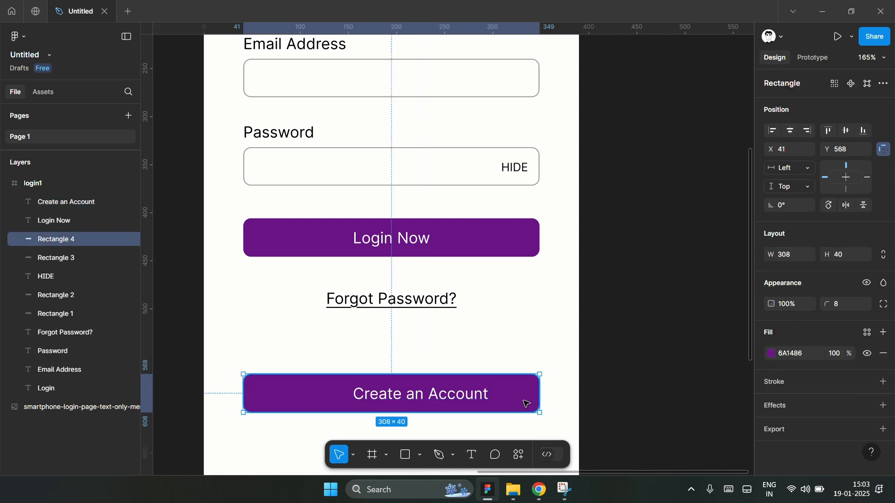
{"action": "left_click", "coordinate": [772, 383]}
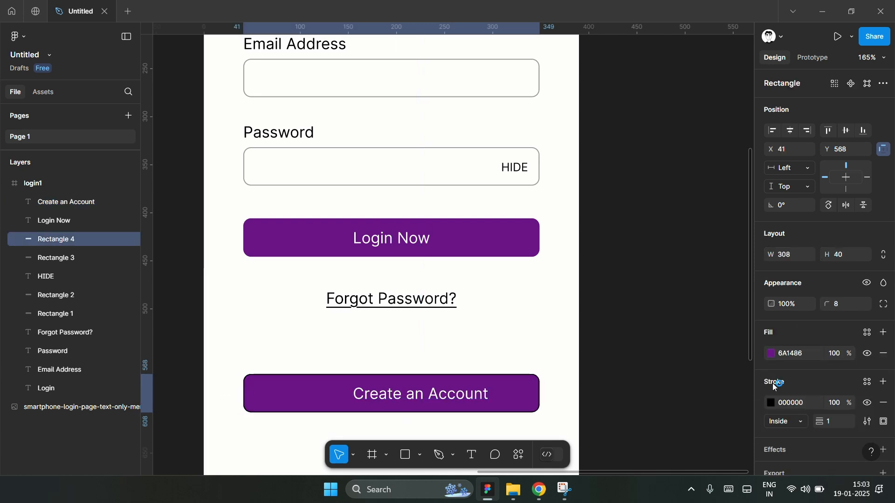
{"action": "left_click", "coordinate": [770, 402]}
{"action": "left_click", "coordinate": [671, 417]}
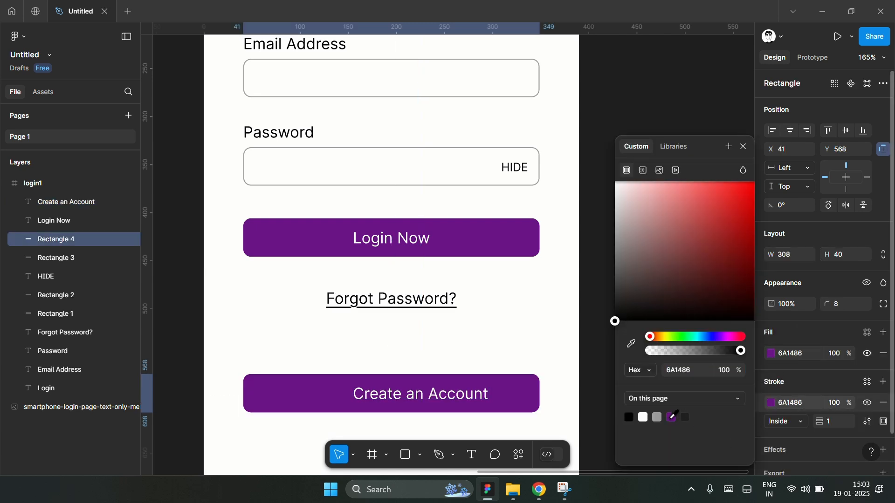
{"action": "left_click", "coordinate": [772, 354]}
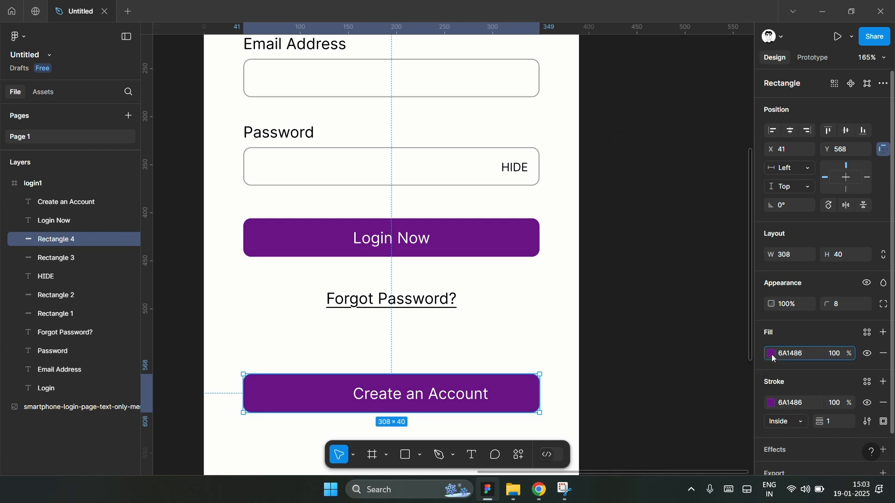
{"action": "left_click", "coordinate": [769, 353]}
{"action": "left_click_drag", "start_coordinate": [654, 240], "coordinate": [611, 194]}
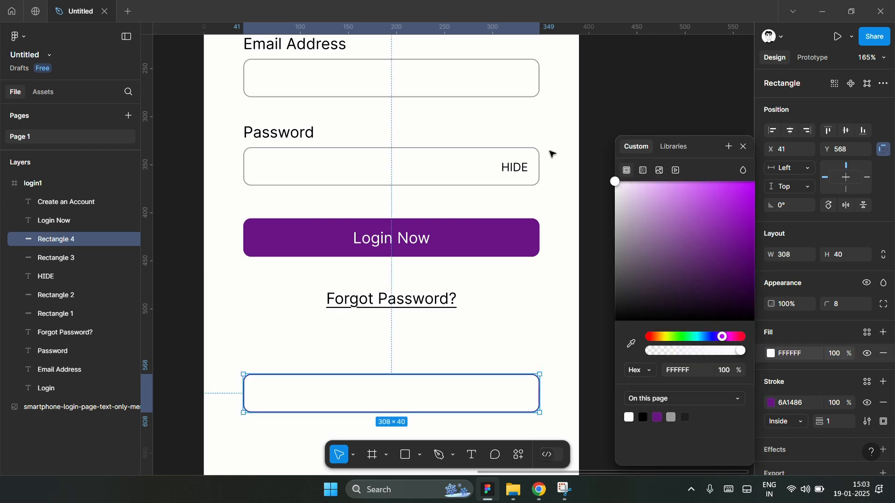
- Recolour the "Create an Account" text with the page's purple, 6A1486
{"action": "left_click", "coordinate": [399, 396]}
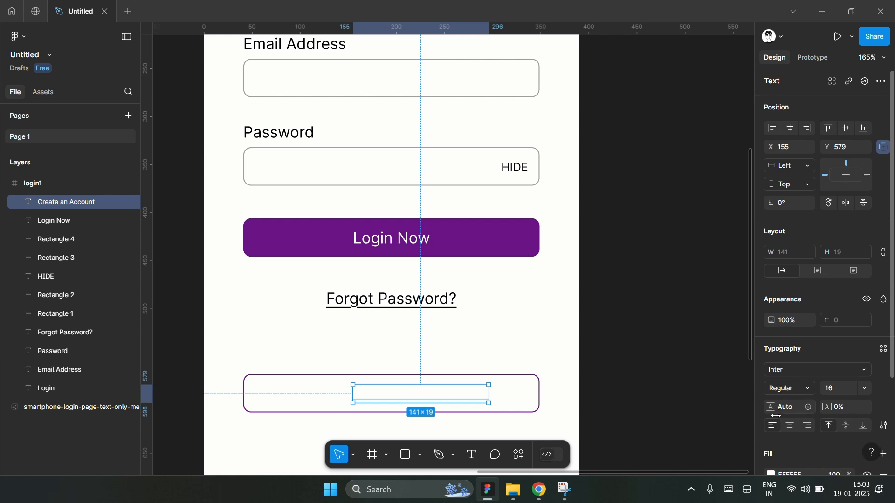
{"action": "scroll", "coordinate": [791, 387], "scroll_direction": "down", "scroll_amount": 3}
{"action": "left_click", "coordinate": [771, 361]}
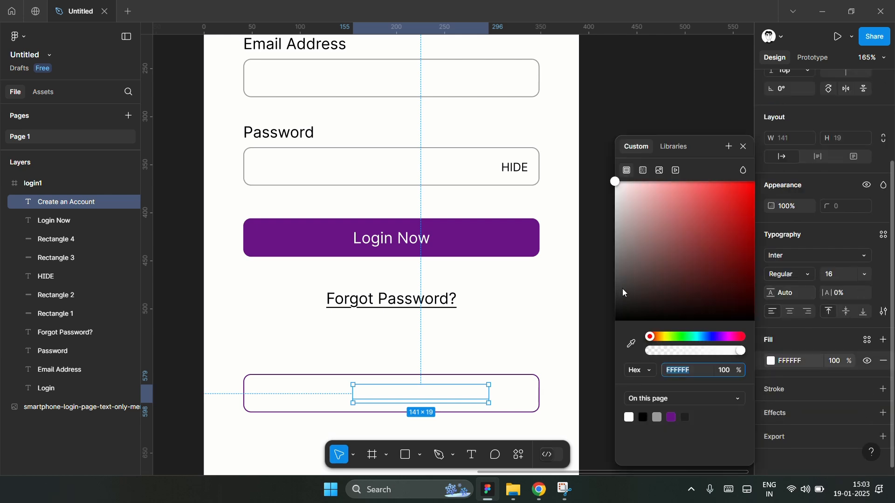
{"action": "left_click", "coordinate": [671, 416]}
{"action": "left_click", "coordinate": [526, 351]}
- Group the "Create an Account" text with its rectangle, and group the "Login Now" text with its rectangle
{"action": "scroll", "coordinate": [399, 365], "scroll_direction": "down", "scroll_amount": 2}
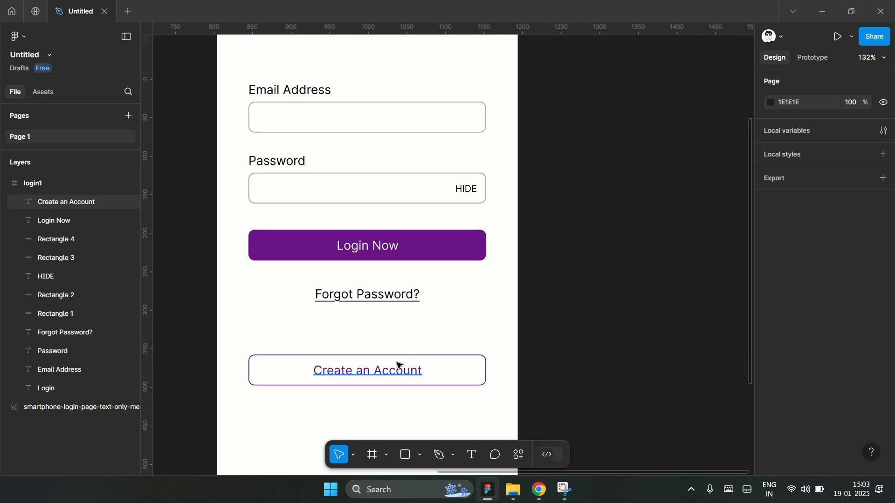
{"action": "left_click", "coordinate": [391, 372]}
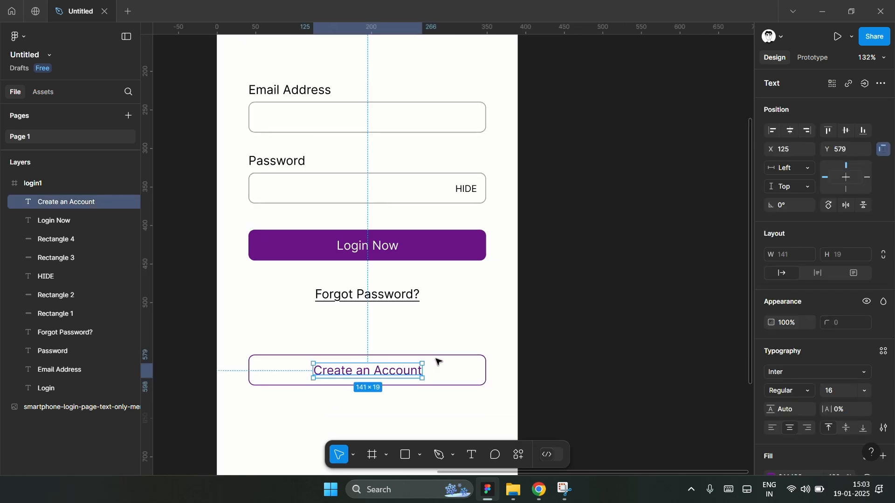
{"action": "left_click", "coordinate": [438, 362]}
{"action": "left_click_drag", "start_coordinate": [316, 342], "coordinate": [465, 366]}
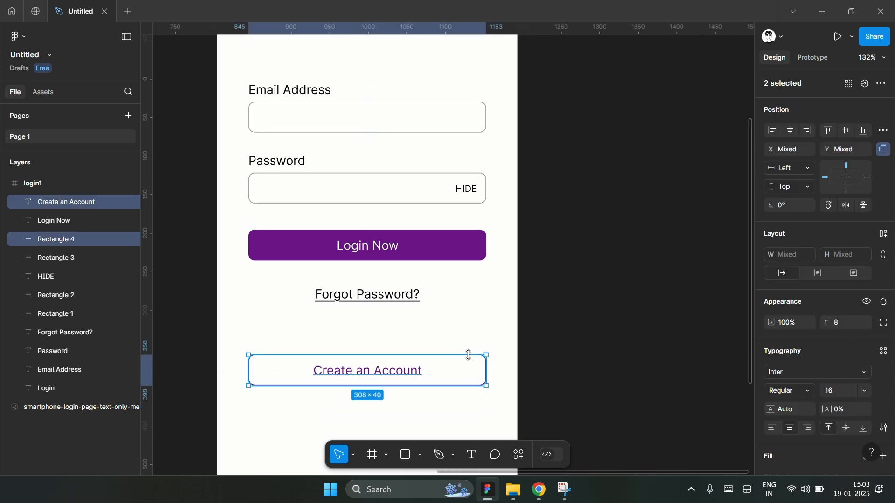
{"action": "key", "text": "ctrl+g"}
{"action": "left_click_drag", "start_coordinate": [497, 263], "coordinate": [319, 231]}
{"action": "key", "text": "ctrl+g"}
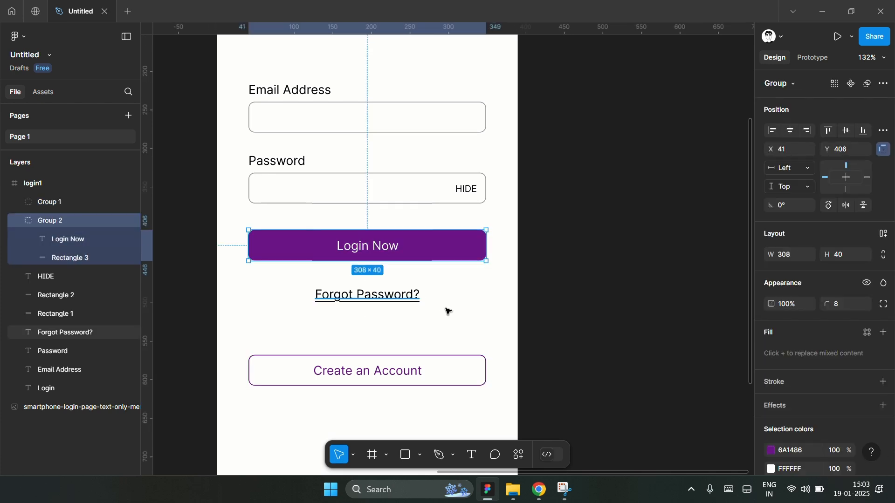
{"action": "left_click", "coordinate": [536, 339]}
- Move the Create an Account group up to Y 548 and move the "Forgot Password?" text up above the Login Now button
{"action": "left_click", "coordinate": [323, 383]}
{"action": "scroll", "coordinate": [354, 368], "scroll_direction": "up", "scroll_amount": 2}
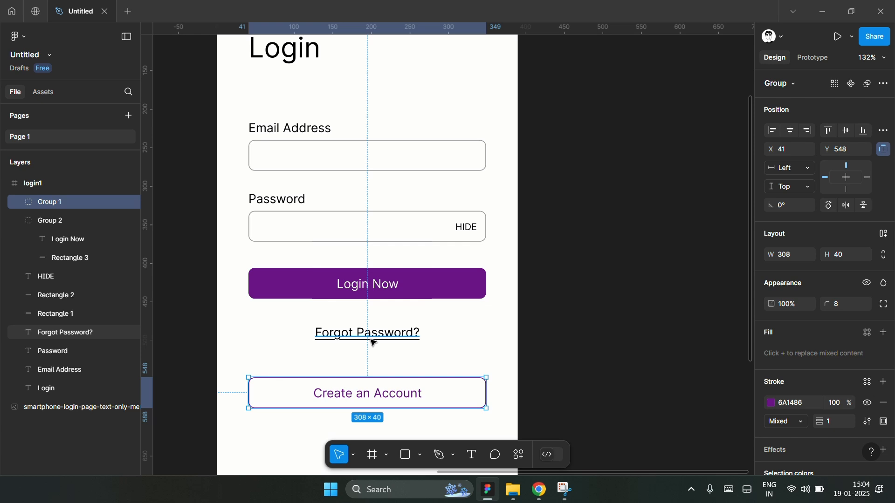
{"action": "left_click", "coordinate": [373, 343]}
{"action": "left_click_drag", "start_coordinate": [382, 337], "coordinate": [381, 269]}
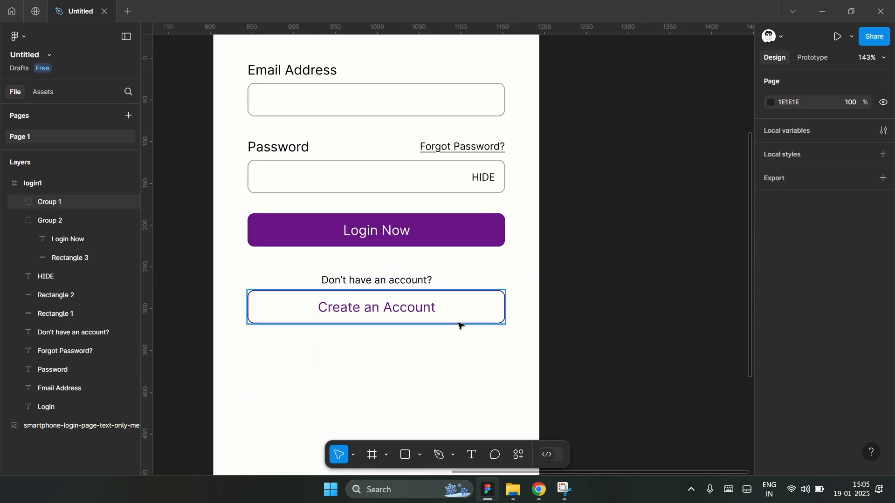
- Move the Create an Account group down to Y 498 and the "Don't have an account?" text to Y 469
{"action": "left_click", "coordinate": [457, 321]}
{"action": "key", "text": "shift+Down"}
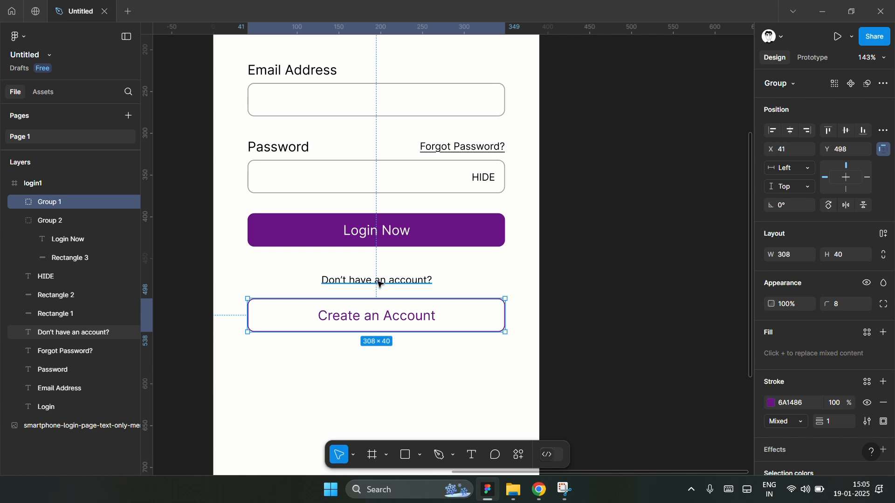
{"action": "left_click", "coordinate": [414, 284]}
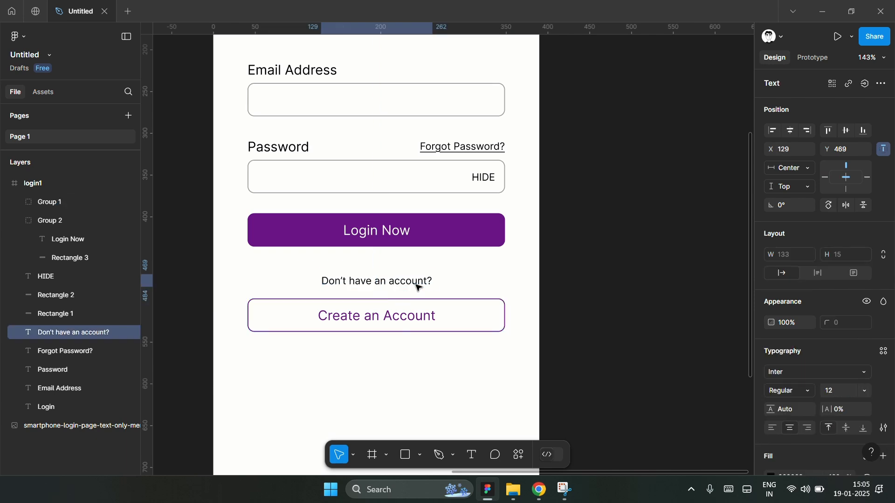
{"action": "left_click", "coordinate": [580, 299]}
- Replace the "Don't have an account?" text above the Create an Account button with "Or"
{"action": "scroll", "coordinate": [579, 300], "scroll_direction": "up", "scroll_amount": 2}
{"action": "scroll", "coordinate": [569, 300], "scroll_direction": "up", "scroll_amount": 1, "text": "ctrl"}
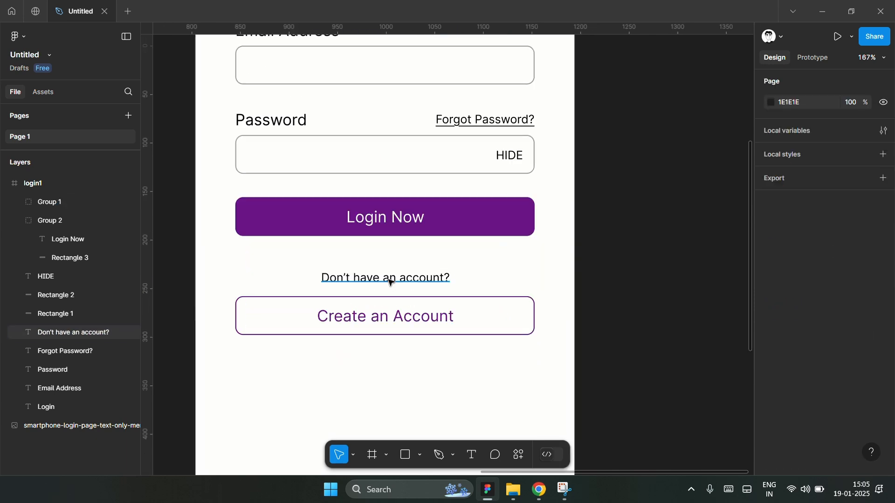
{"action": "double_click", "coordinate": [391, 282]}
{"action": "type", "text": "Or"}
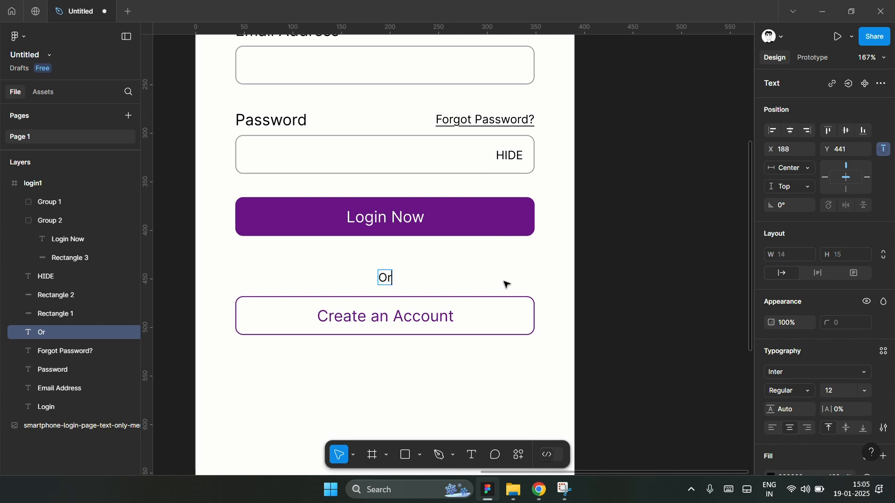
{"action": "key", "text": "Escape"}
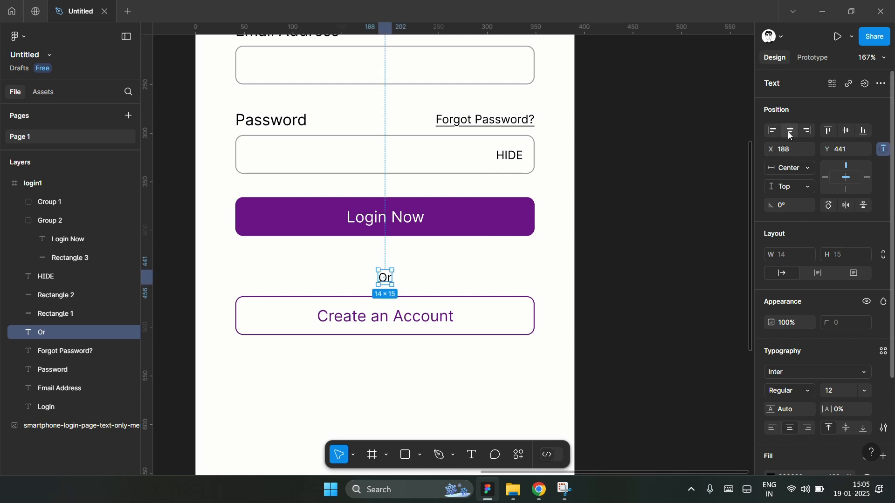
{"action": "left_click", "coordinate": [592, 311]}
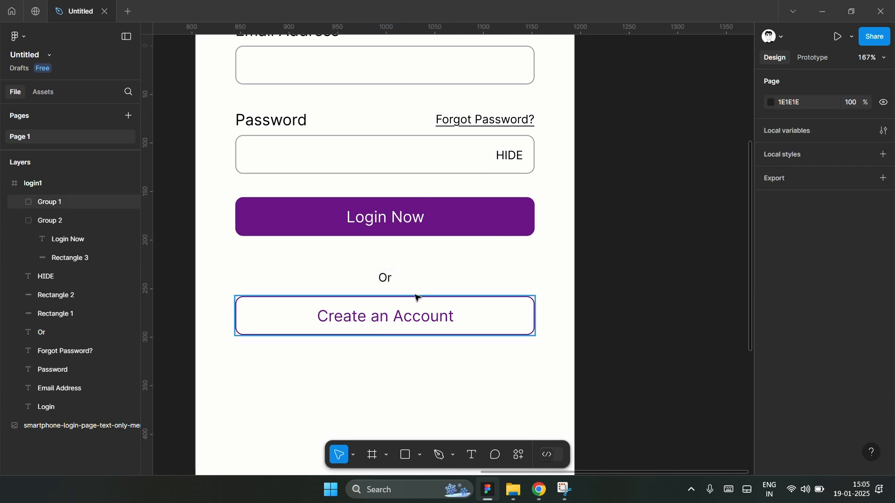
{"action": "left_click", "coordinate": [383, 278]}
{"action": "left_click", "coordinate": [420, 322], "text": "shift"}
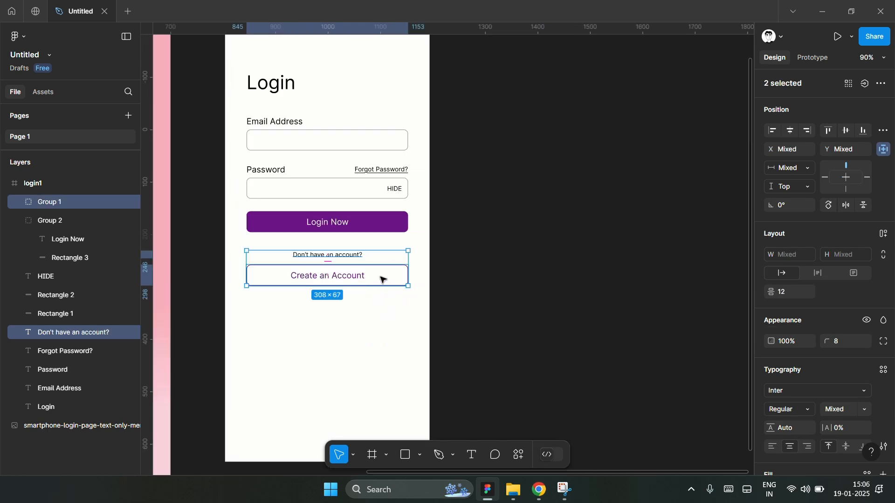
{"action": "scroll", "coordinate": [382, 279], "scroll_direction": "down", "scroll_amount": 1}
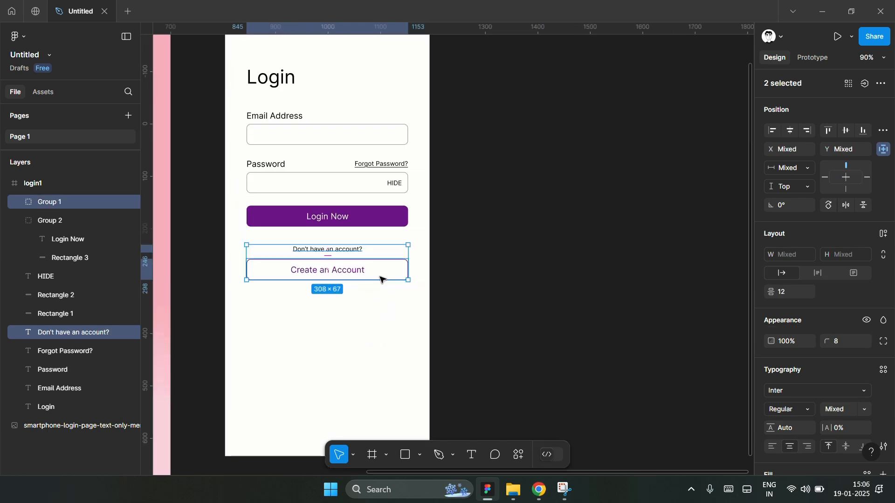
{"action": "scroll", "coordinate": [382, 279], "scroll_direction": "down", "scroll_amount": 1}
- Move all elements below the Login title, from the Email Address label to the Create an Account button, up by 30 px
{"action": "left_click_drag", "start_coordinate": [371, 245], "coordinate": [359, 401]}
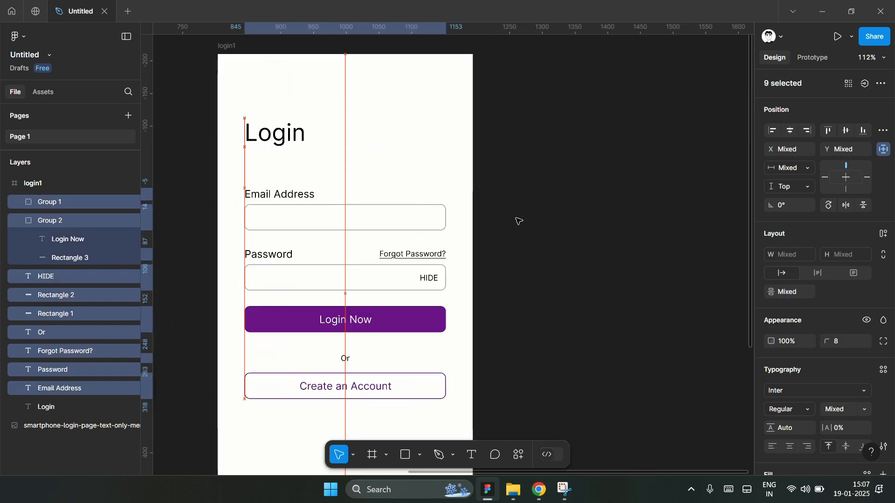
{"action": "key", "text": "shift+Up"}
{"action": "key", "text": "shift+Up"}
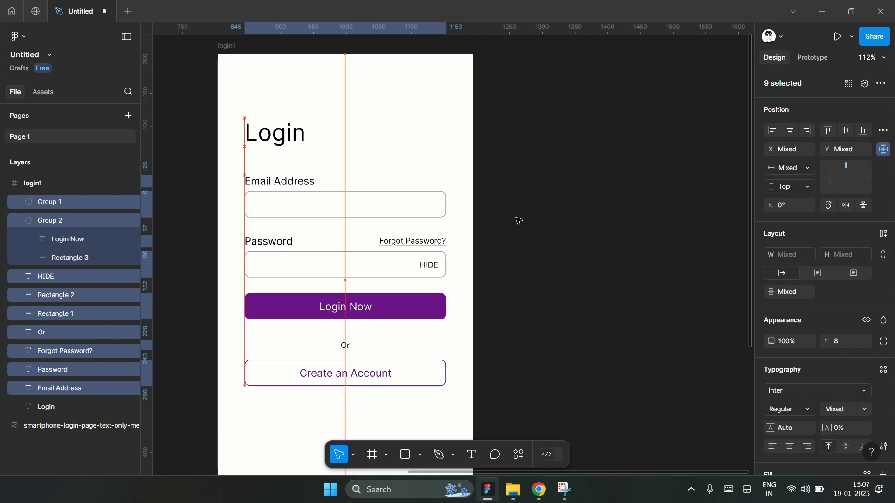
{"action": "key", "text": "shift+Up"}
{"action": "left_click", "coordinate": [546, 220]}
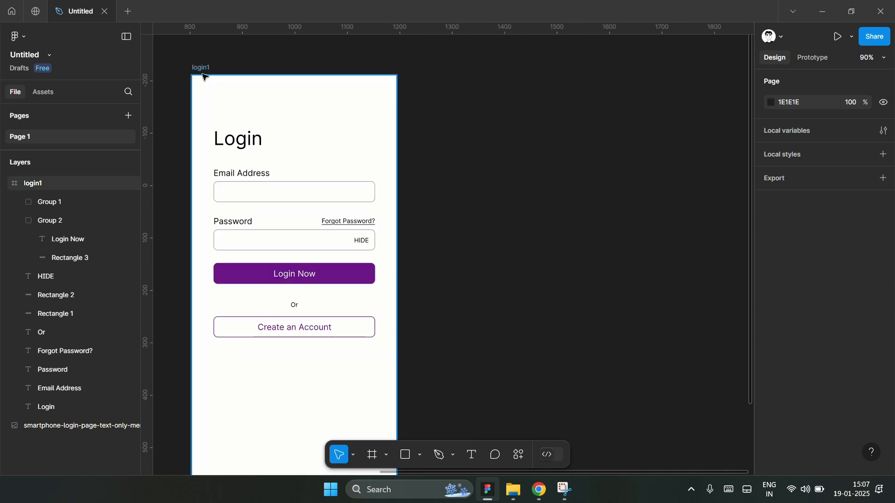
- Duplicate the login1 frame to its right and rename the copy loginerror
{"action": "left_click", "coordinate": [203, 70]}
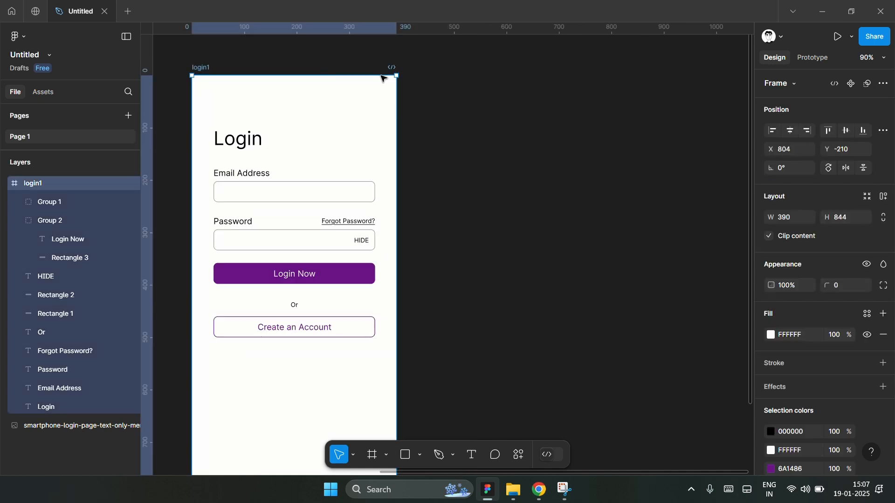
{"action": "key", "text": "ctrl+d"}
{"action": "double_click", "coordinate": [433, 67]}
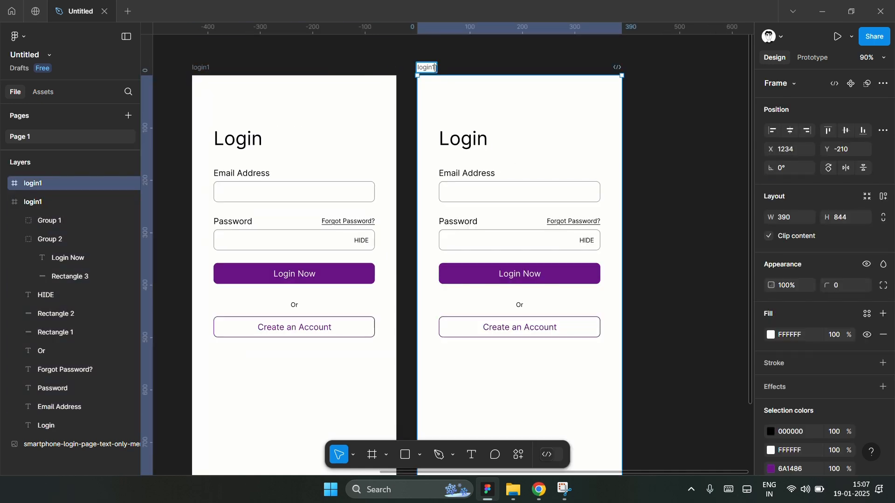
{"action": "key", "text": "BackSpace"}
{"action": "type", "text": "error"}
{"action": "left_click", "coordinate": [675, 202]}
- Place a copy of the Email Address label inside loginerror's email field at X 60, Y 212 and replace its text with a sample email address
{"action": "scroll", "coordinate": [676, 201], "scroll_direction": "up", "scroll_amount": 5}
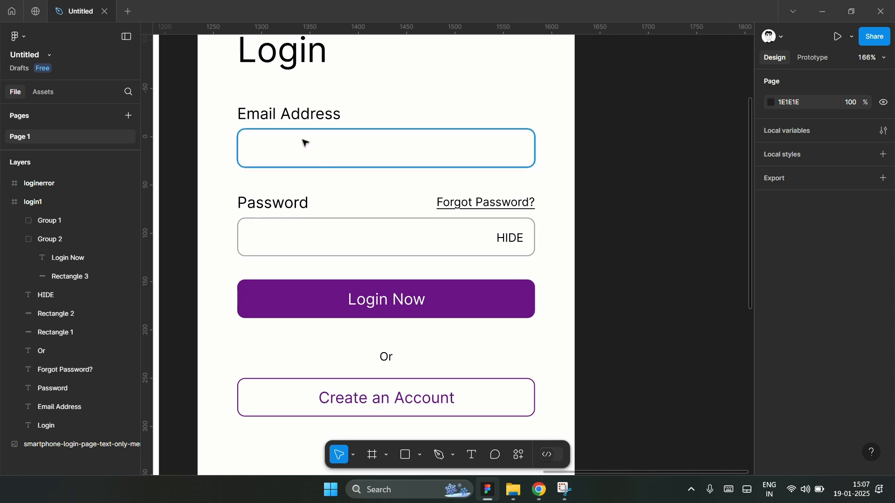
{"action": "left_click_drag", "start_coordinate": [293, 123], "coordinate": [305, 149]}
{"action": "key", "text": "Delete"}
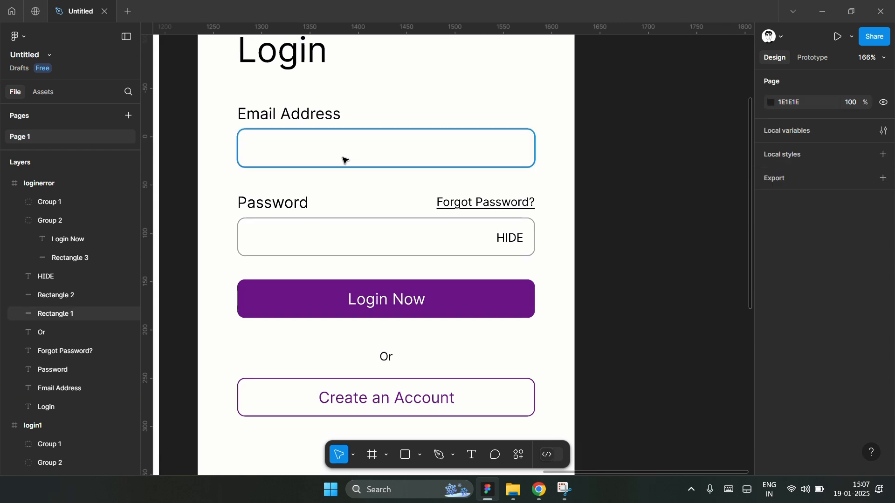
{"action": "left_click", "coordinate": [315, 146]}
{"action": "key", "text": "ctrl+v"}
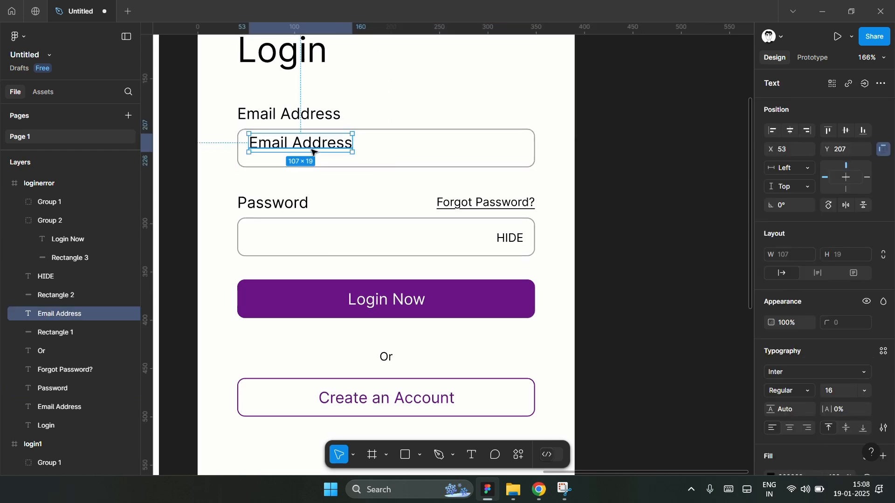
{"action": "left_click_drag", "start_coordinate": [304, 145], "coordinate": [311, 149]}
{"action": "double_click", "coordinate": [314, 152]}
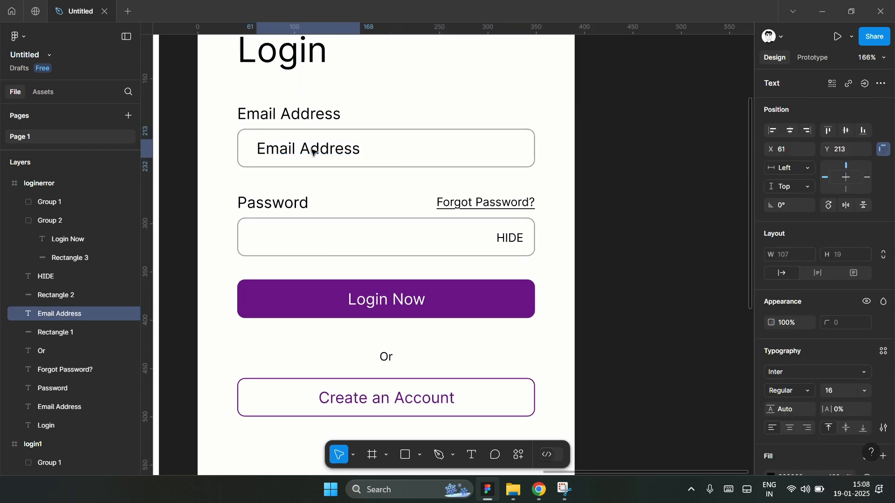
{"action": "key", "text": "ctrl+a"}
{"action": "key", "text": "ctrl+v"}
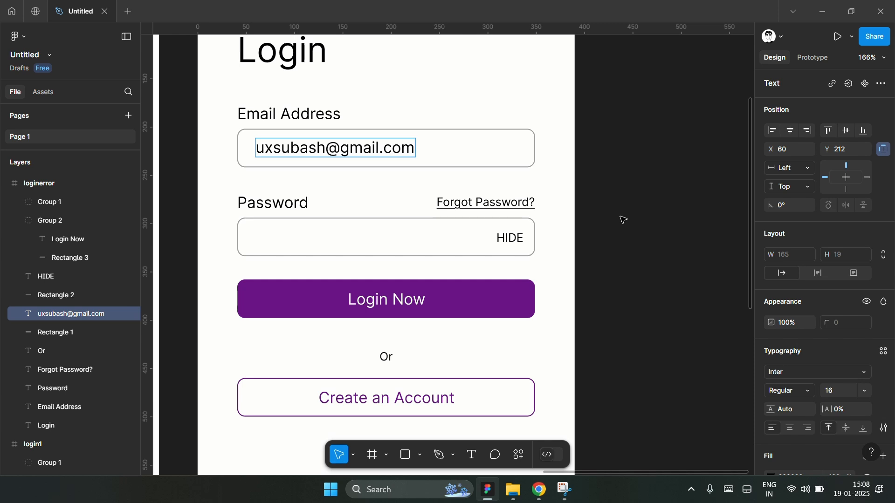
{"action": "key", "text": "Escape"}
- Remove the @ sign from the sample email address in the loginerror frame's email field
{"action": "scroll", "coordinate": [349, 158], "scroll_direction": "up", "scroll_amount": 1}
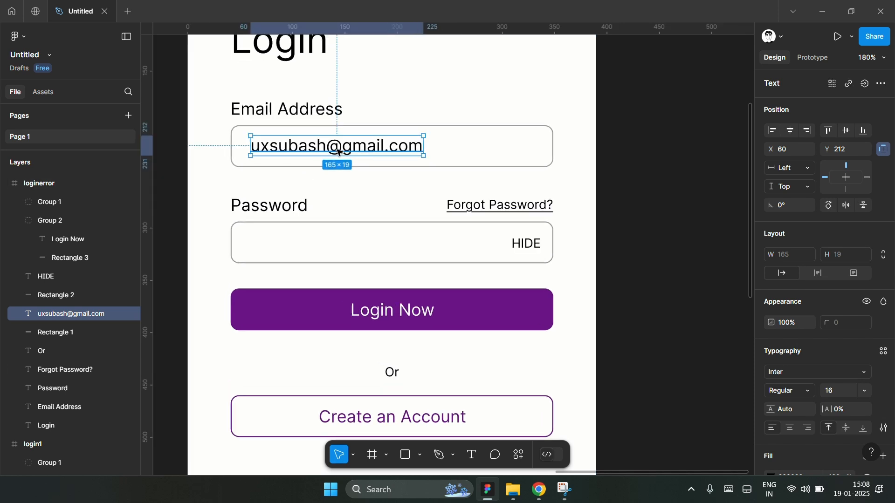
{"action": "double_click", "coordinate": [326, 147]}
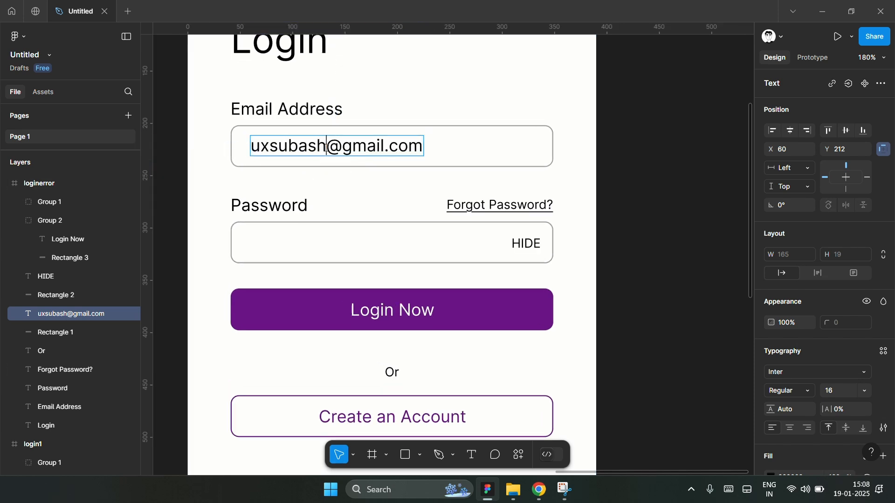
{"action": "left_click_drag", "start_coordinate": [326, 147], "coordinate": [524, 155]}
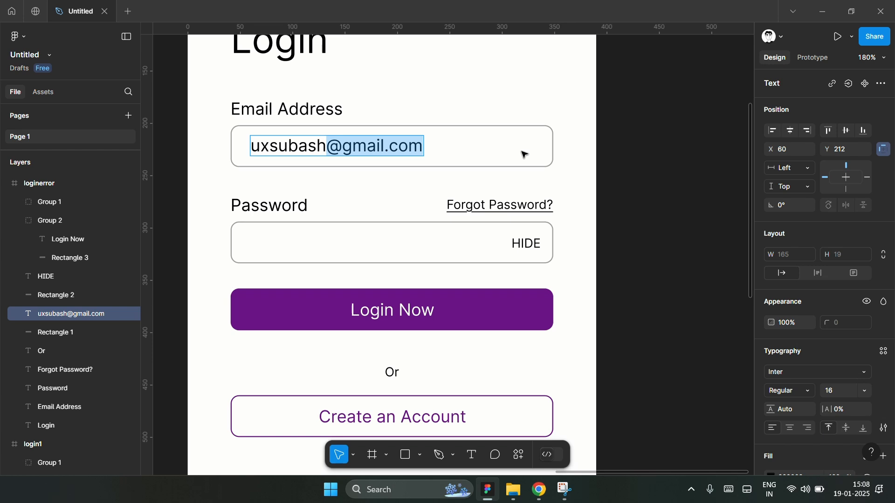
{"action": "key", "text": "Left"}
{"action": "key", "text": "Delete"}
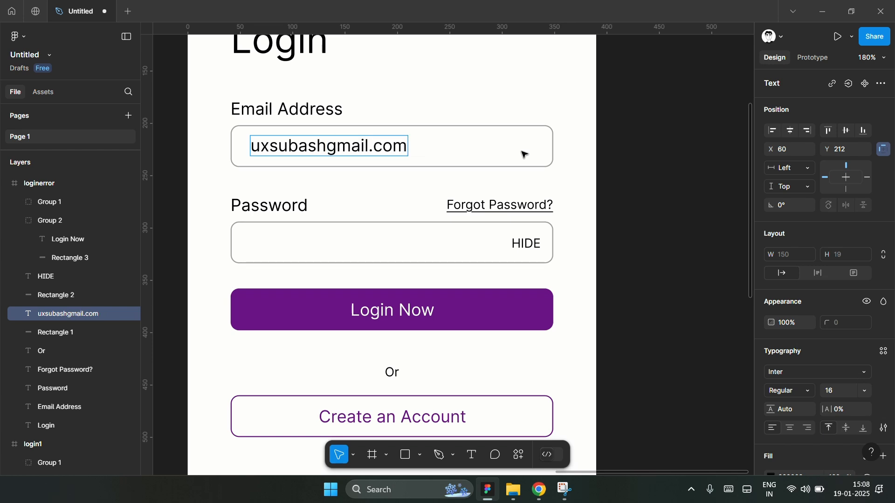
{"action": "key", "text": "Escape"}
{"action": "left_click", "coordinate": [647, 167]}
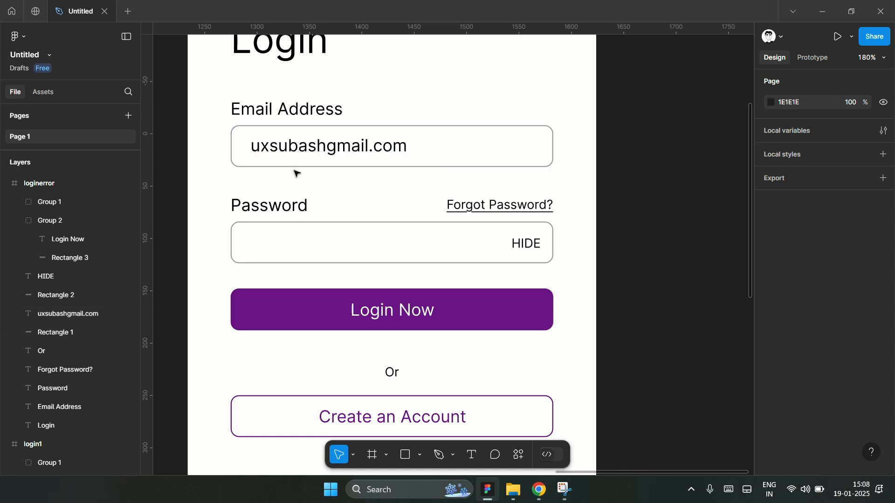
- Place a size 12 copy of the email text just below the email field and set the field's stroke to red FF0000
{"action": "left_click", "coordinate": [313, 152]}
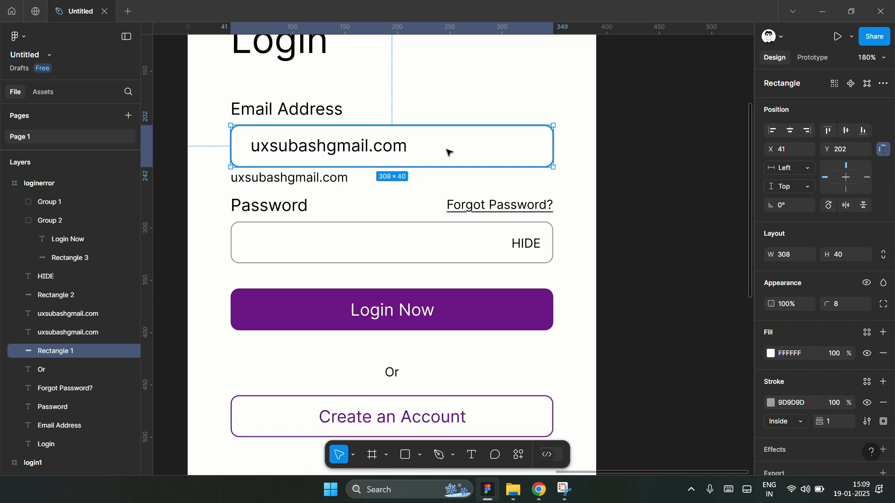
{"action": "left_click", "coordinate": [771, 403]}
{"action": "left_click_drag", "start_coordinate": [747, 206], "coordinate": [783, 166]}
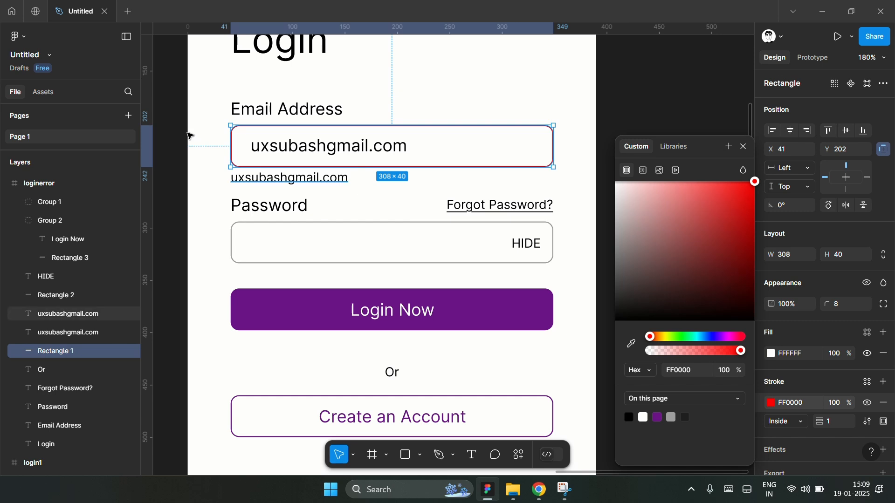
- Set the fill of the small text below the email field to red FF0000
{"action": "left_click", "coordinate": [264, 180]}
{"action": "scroll", "coordinate": [812, 374], "scroll_direction": "down", "scroll_amount": 3}
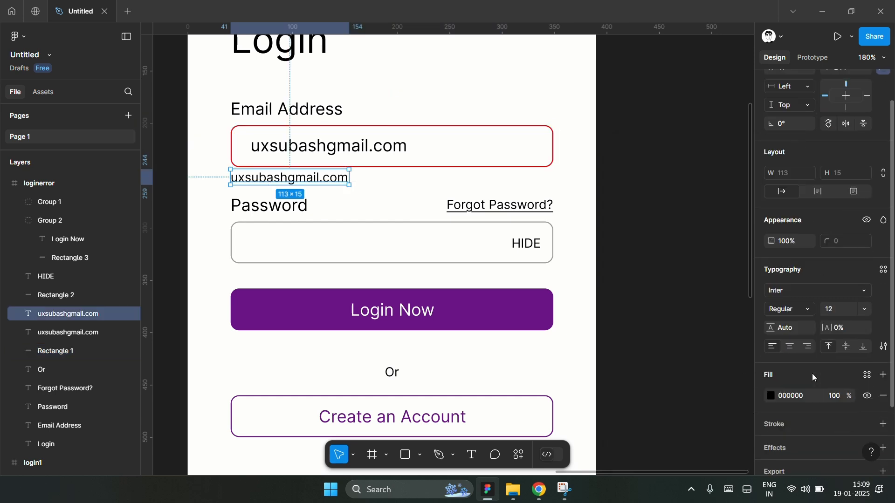
{"action": "left_click", "coordinate": [771, 358]}
{"action": "left_click_drag", "start_coordinate": [700, 222], "coordinate": [764, 172]}
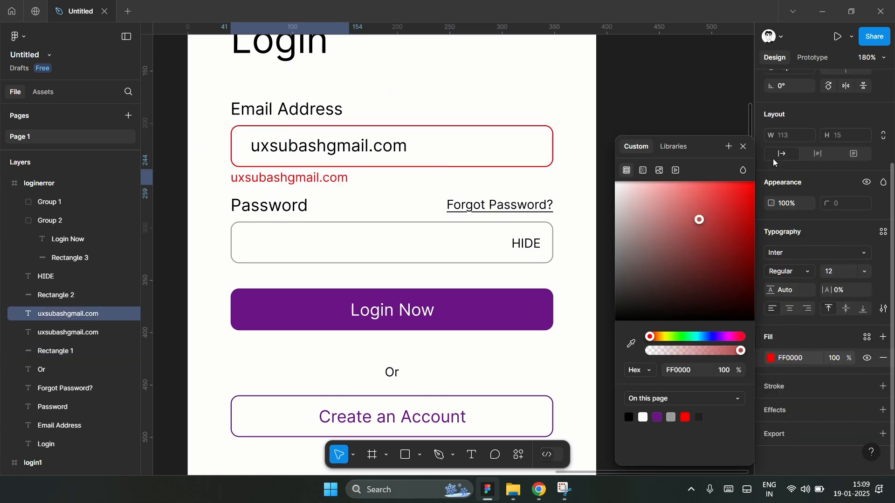
- Replace the red text below the email field with "Incorrect email address format"
{"action": "double_click", "coordinate": [326, 181]}
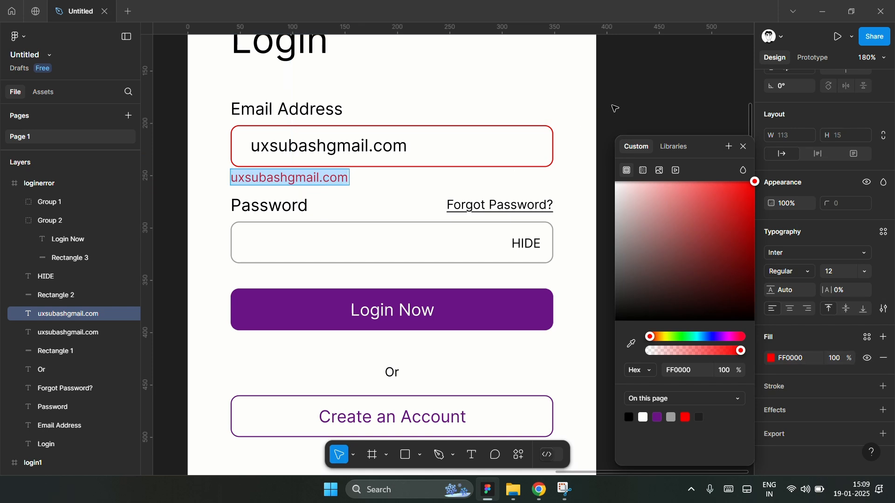
{"action": "type", "text": "Enter"}
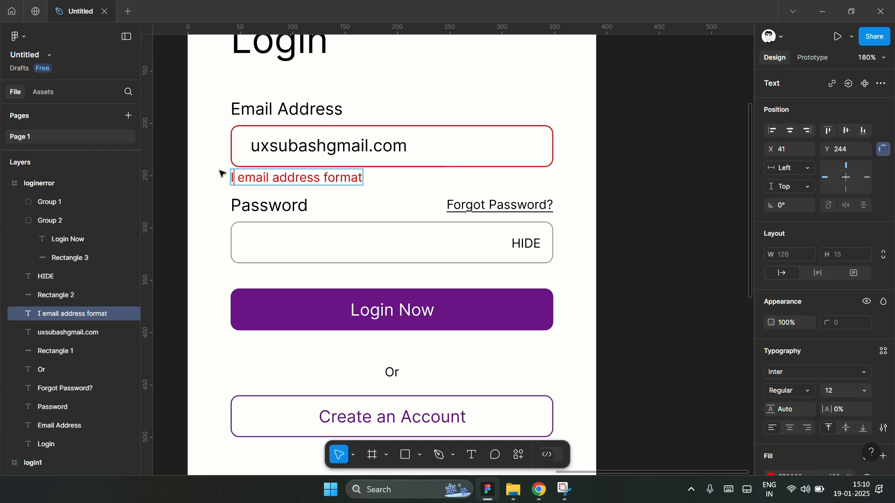
{"action": "type", "text": "Incorr"}
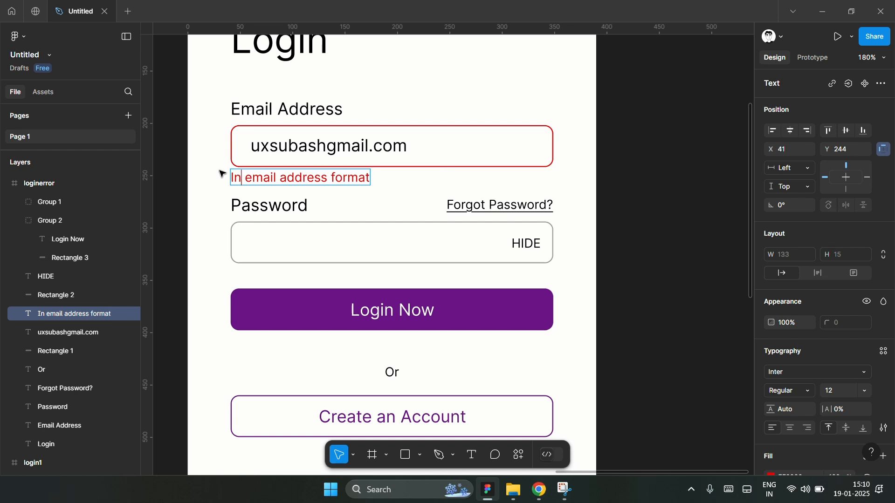
{"action": "type", "text": "ect"}
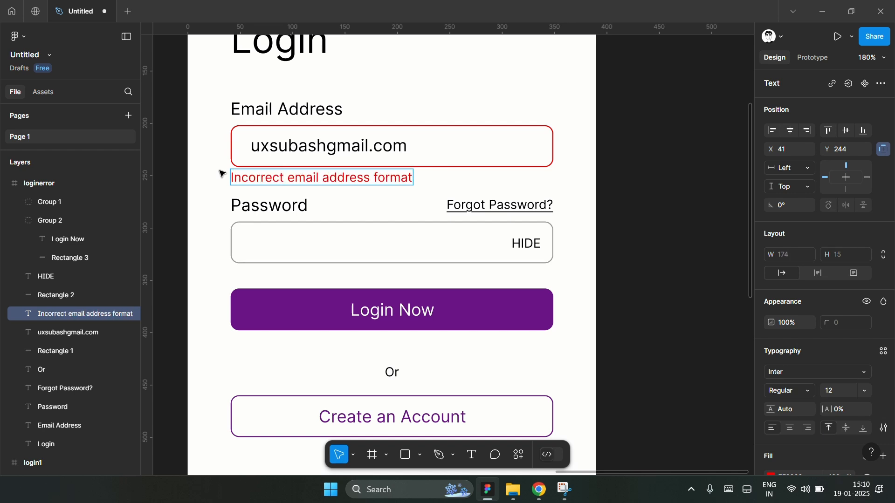
{"action": "key", "text": "Escape"}
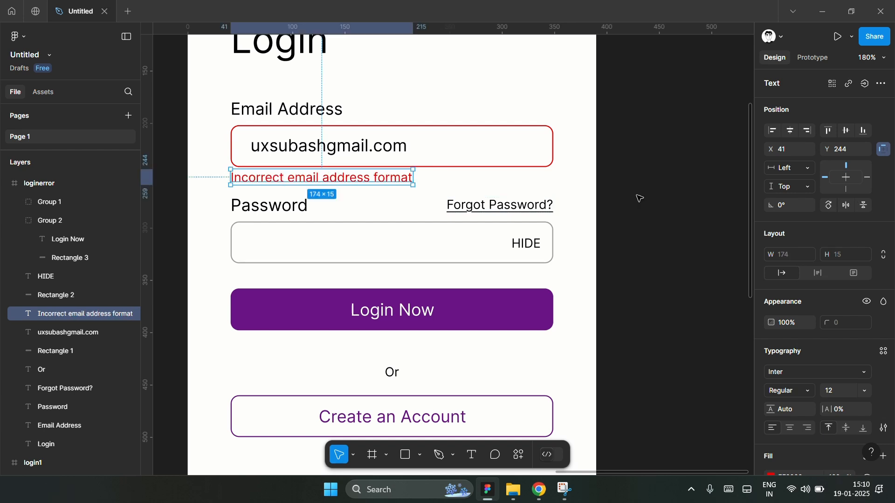
{"action": "left_click", "coordinate": [639, 199]}
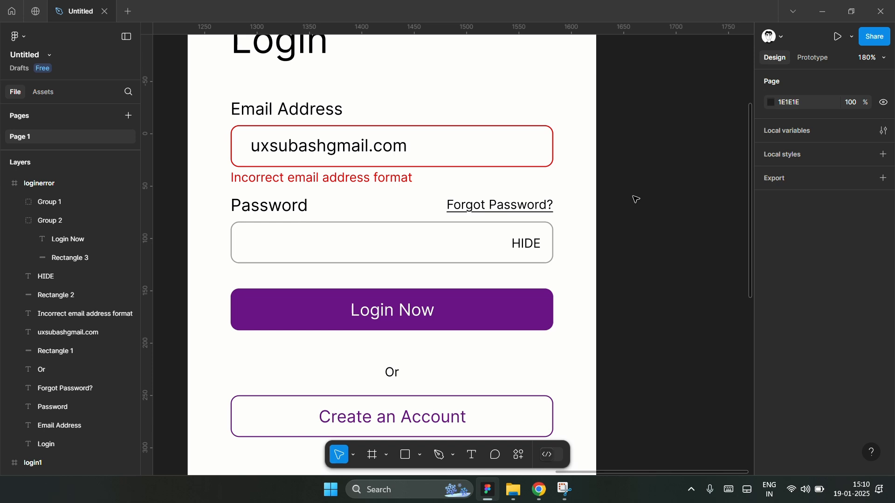
- Duplicate the loginerror frame to its right at X 1664 and rename the copy loginactive
{"action": "key", "text": "BackSpace"}
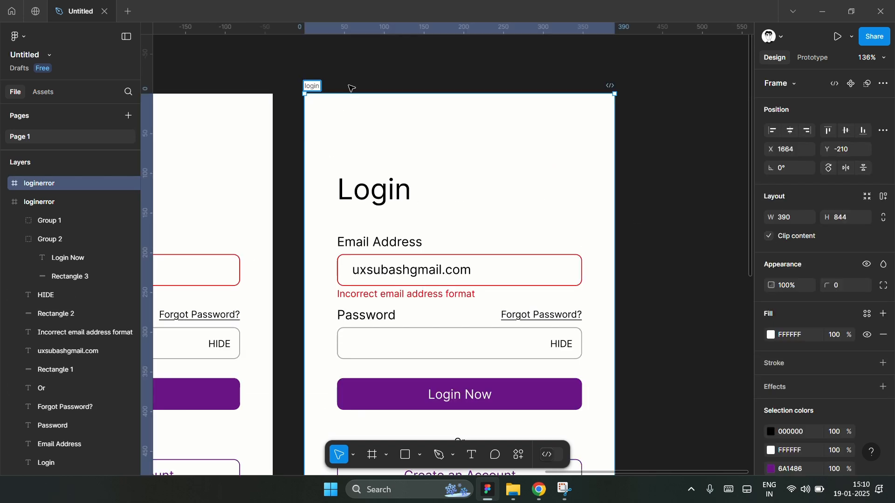
{"action": "type", "text": "active"}
{"action": "key", "text": "Return"}
{"action": "left_click", "coordinate": [487, 79]}
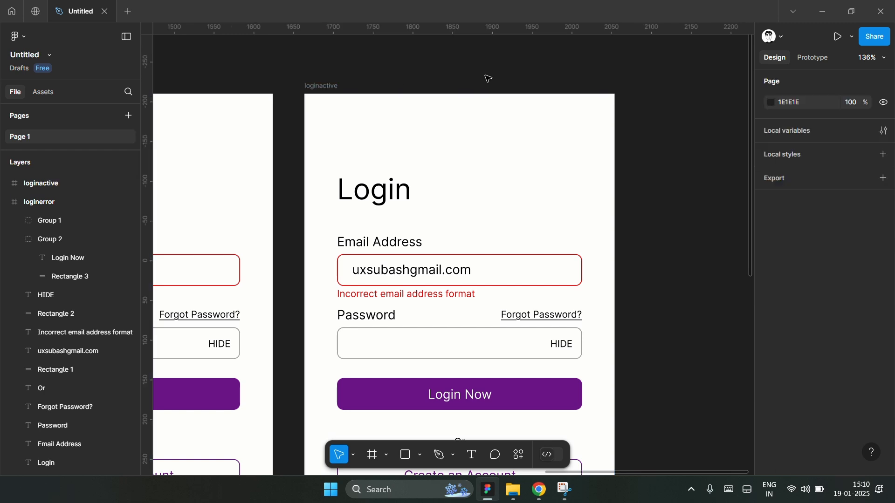
- Delete the red error message in the loginactive frame and put the @ sign back into the sample email address
{"action": "left_click", "coordinate": [436, 295]}
{"action": "key", "text": "Delete"}
{"action": "left_click", "coordinate": [463, 271]}
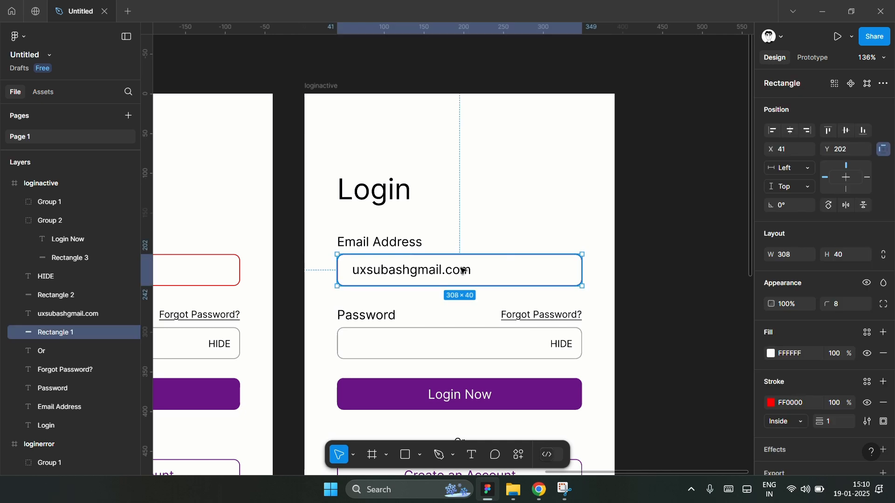
{"action": "left_click", "coordinate": [417, 274]}
{"action": "double_click", "coordinate": [423, 274]}
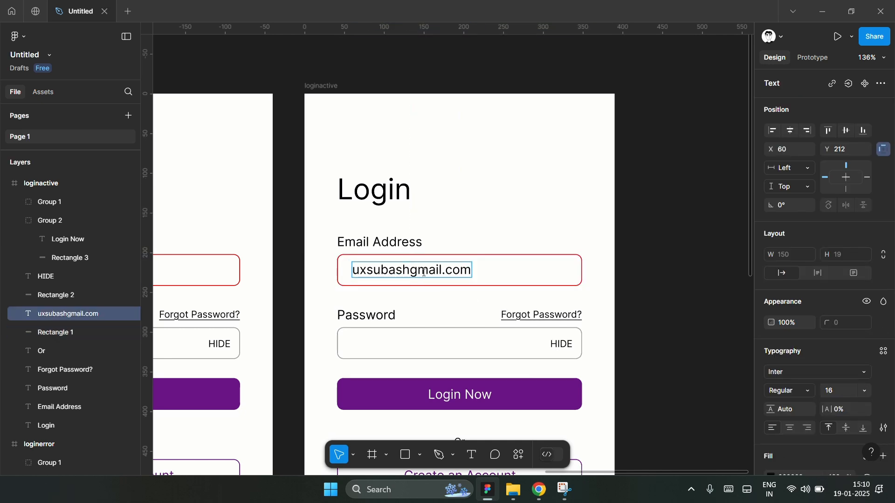
{"action": "type", "text": "@"}
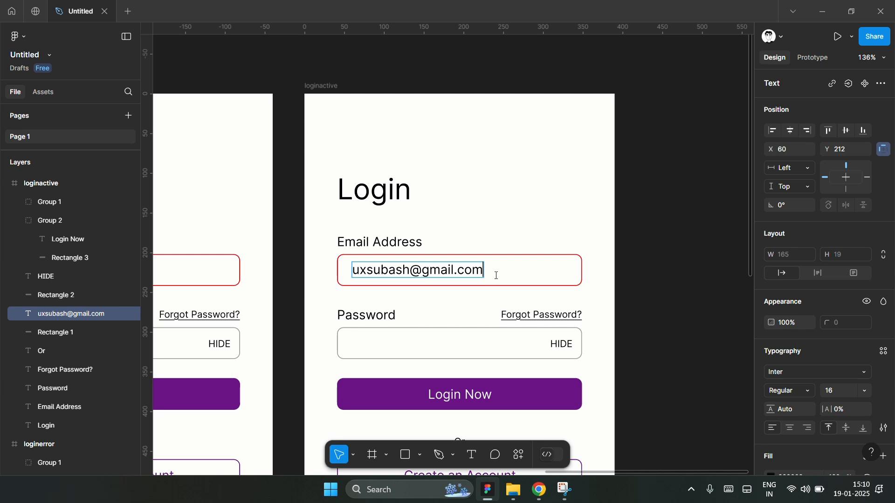
{"action": "key", "text": "Escape"}
- Set the stroke of the loginactive frame's email field to the purple 6A1486 already used on the page
{"action": "left_click", "coordinate": [558, 274]}
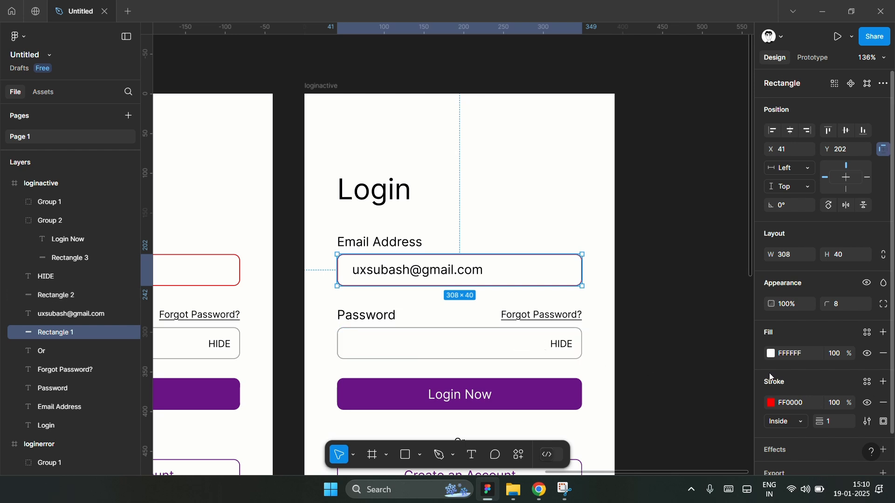
{"action": "left_click", "coordinate": [771, 403]}
{"action": "left_click", "coordinate": [615, 236]}
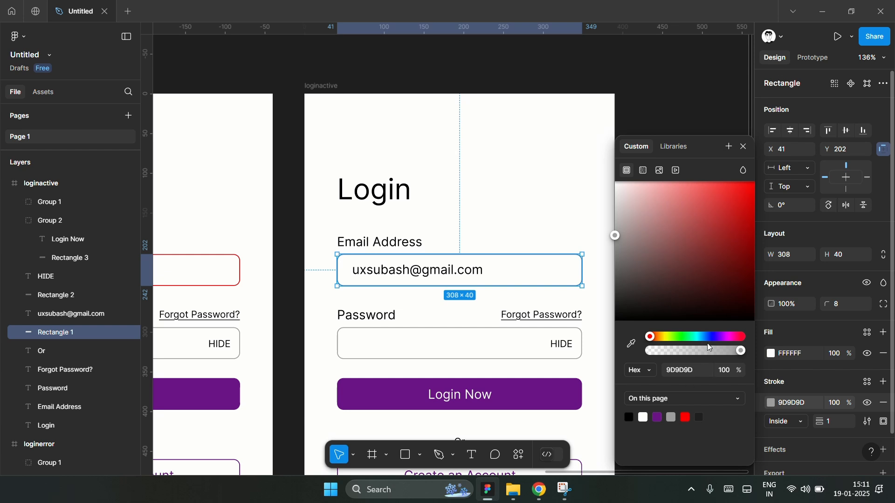
{"action": "left_click", "coordinate": [658, 418]}
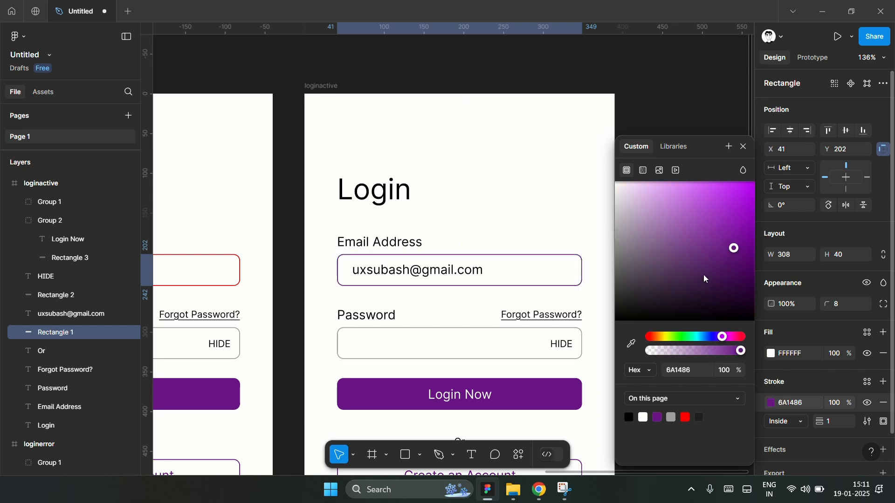
- Add a drop shadow effect to the loginactive frame's email field and adjust the shadow to look softer
{"action": "scroll", "coordinate": [824, 367], "scroll_direction": "down", "scroll_amount": 1}
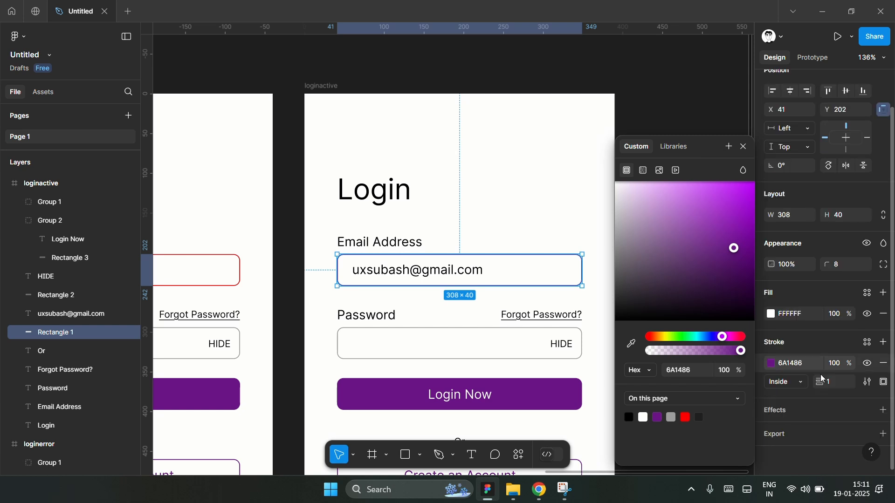
{"action": "left_click", "coordinate": [884, 410]}
{"action": "left_click", "coordinate": [883, 410]}
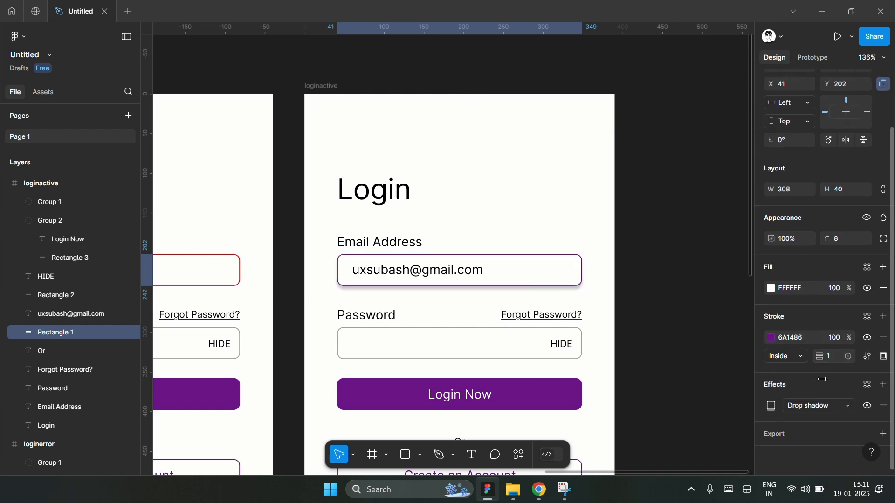
{"action": "left_click", "coordinate": [771, 409]}
{"action": "left_click", "coordinate": [655, 249]}
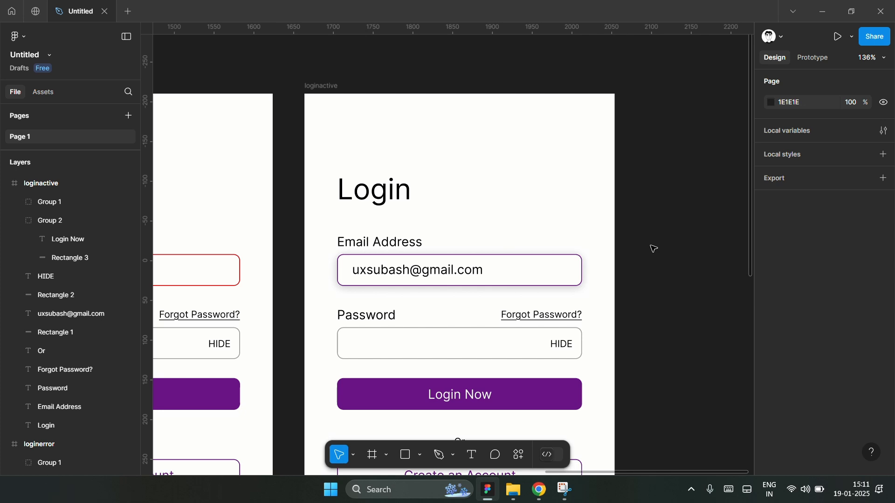
- Duplicate the loginactive frame to its right
{"action": "scroll", "coordinate": [500, 190], "scroll_direction": "down", "scroll_amount": 3}
{"action": "left_click", "coordinate": [361, 84]}
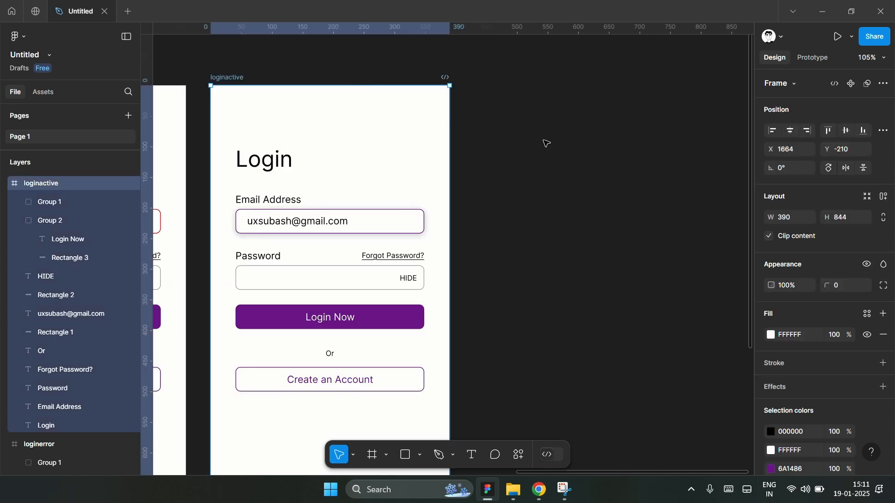
{"action": "key", "text": "ctrl+d"}
- Return the email field in the new copy to its default look, with a gray 9D9D9D stroke and no drop shadow
{"action": "left_click", "coordinate": [659, 226]}
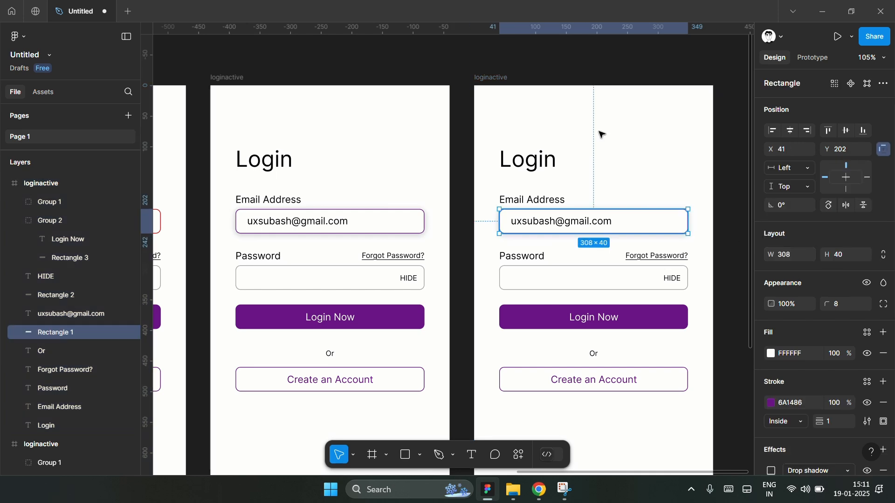
{"action": "scroll", "coordinate": [636, 304], "scroll_direction": "right", "scroll_amount": 3}
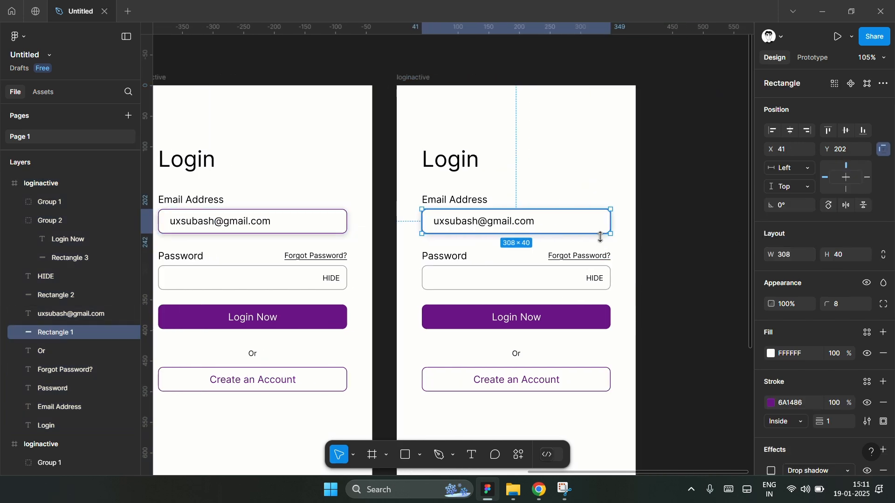
{"action": "scroll", "coordinate": [599, 236], "scroll_direction": "up", "scroll_amount": 3}
{"action": "scroll", "coordinate": [852, 370], "scroll_direction": "down", "scroll_amount": 2}
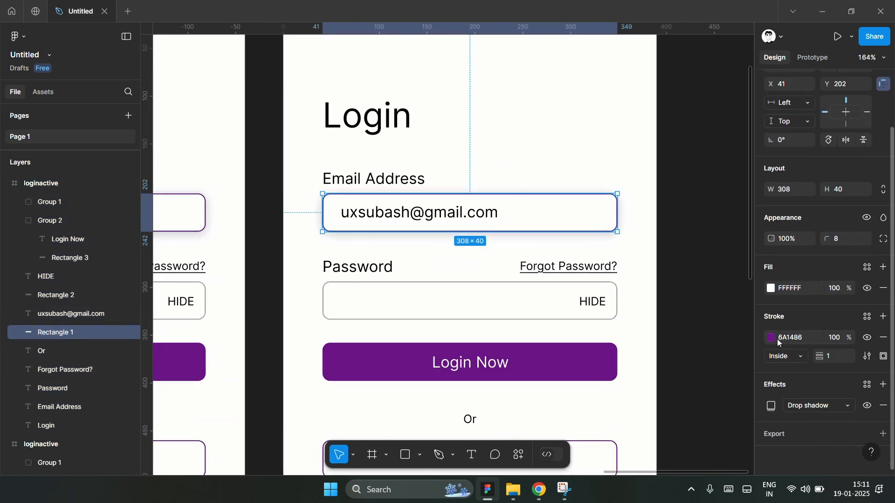
{"action": "left_click", "coordinate": [398, 216]}
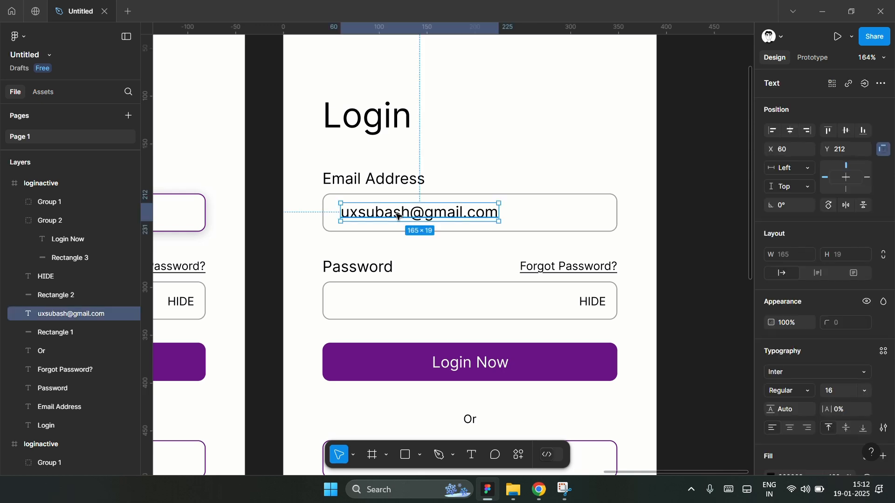
- Copy the sample email text into the password field and replace it with a row of 14 asterisks
{"action": "left_click_drag", "start_coordinate": [399, 216], "coordinate": [396, 306]}
{"action": "double_click", "coordinate": [398, 305]}
{"action": "type", "text": "**************"}
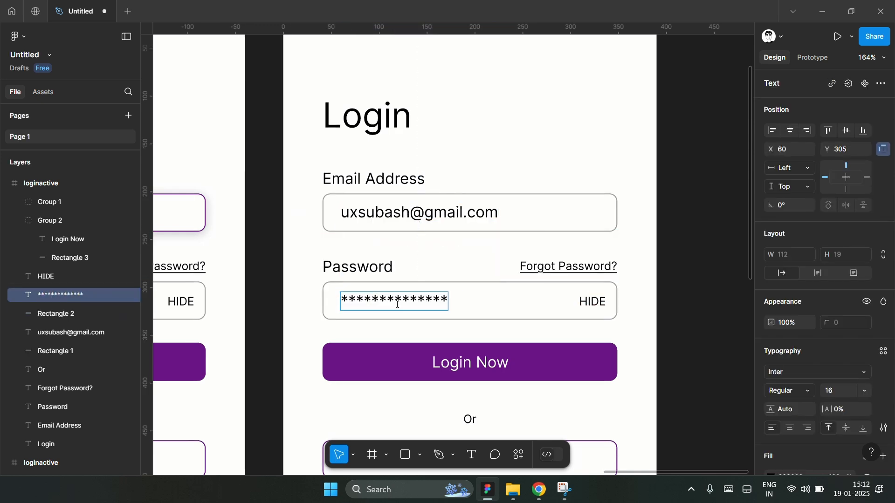
- Trim the asterisk text vertically from cap height to baseline and set its letter spacing to 30%
{"action": "key", "text": "ctrl+a"}
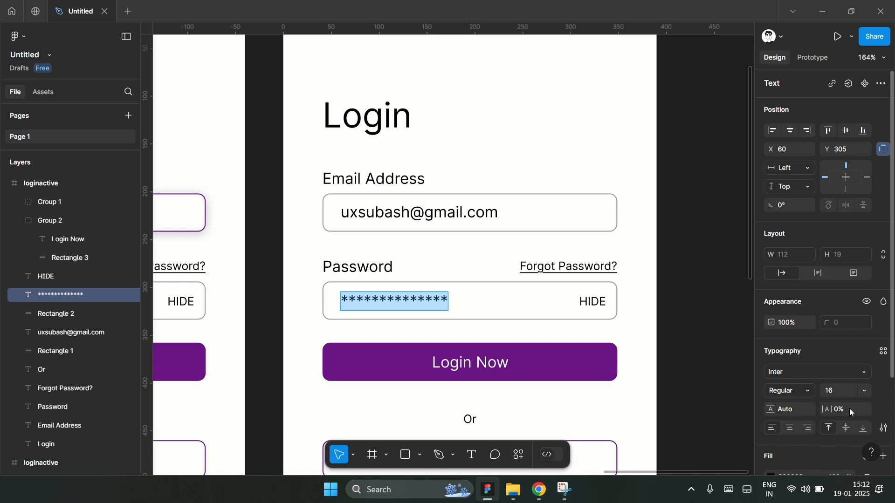
{"action": "left_click", "coordinate": [884, 428]}
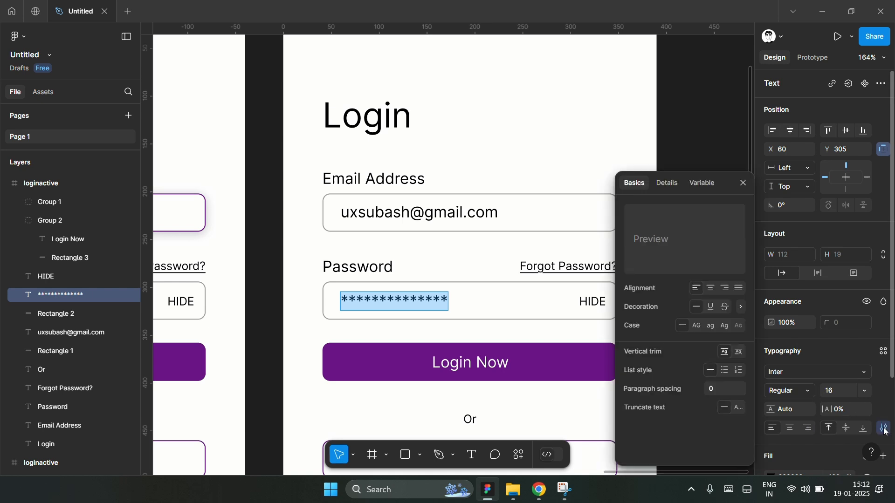
{"action": "left_click", "coordinate": [740, 354]}
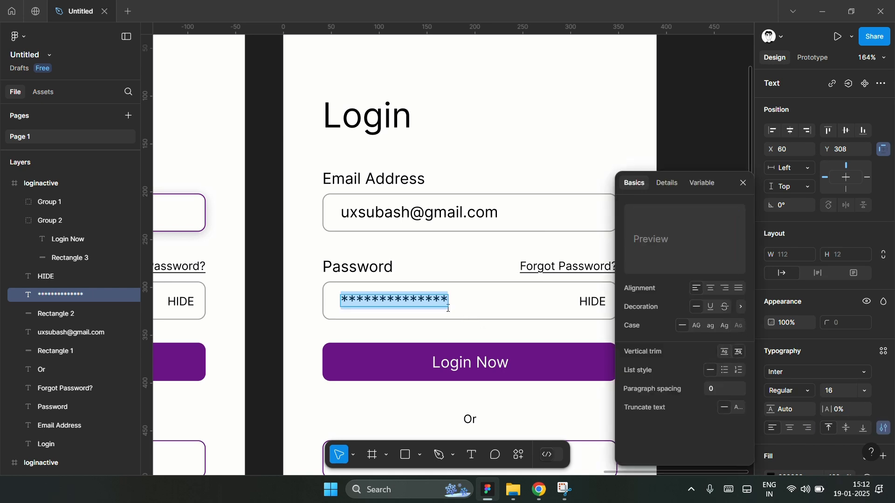
{"action": "key", "text": "Escape"}
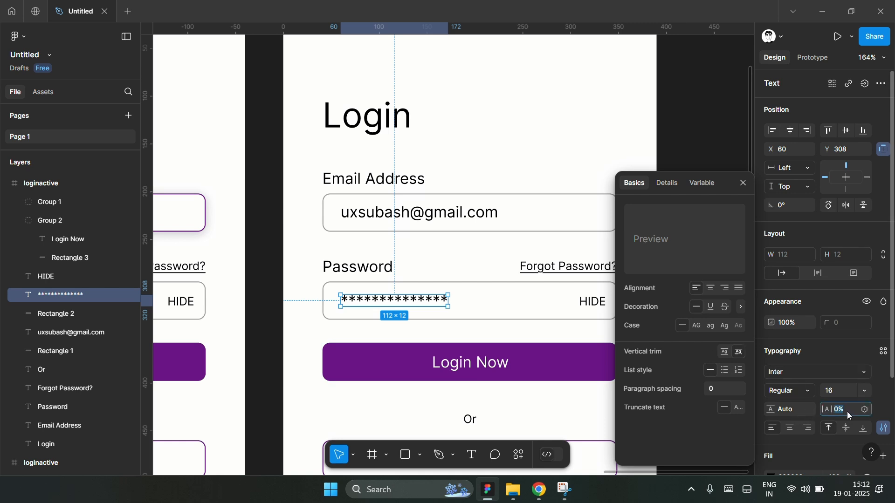
{"action": "type", "text": "30"}
{"action": "key", "text": "Return"}
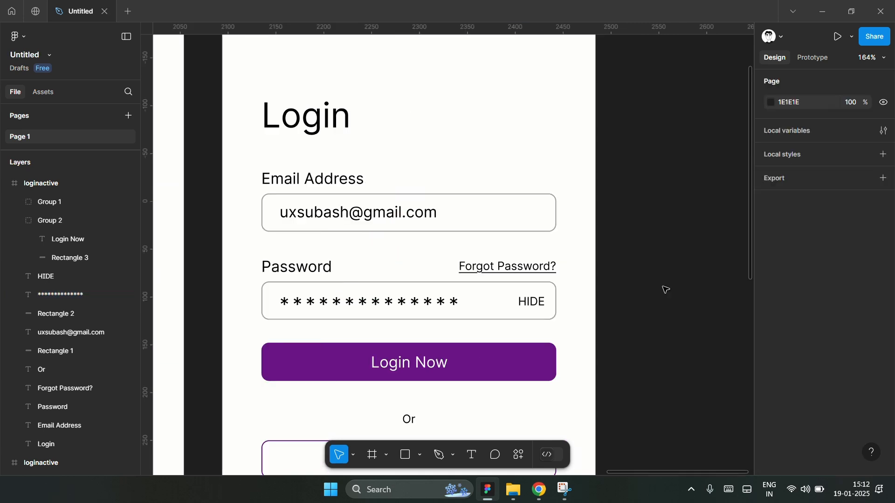
- Copy the red error message from the loginerror frame into the newest copy and place it just below the Login Now button
{"action": "scroll", "coordinate": [658, 291], "scroll_direction": "down", "scroll_amount": 1}
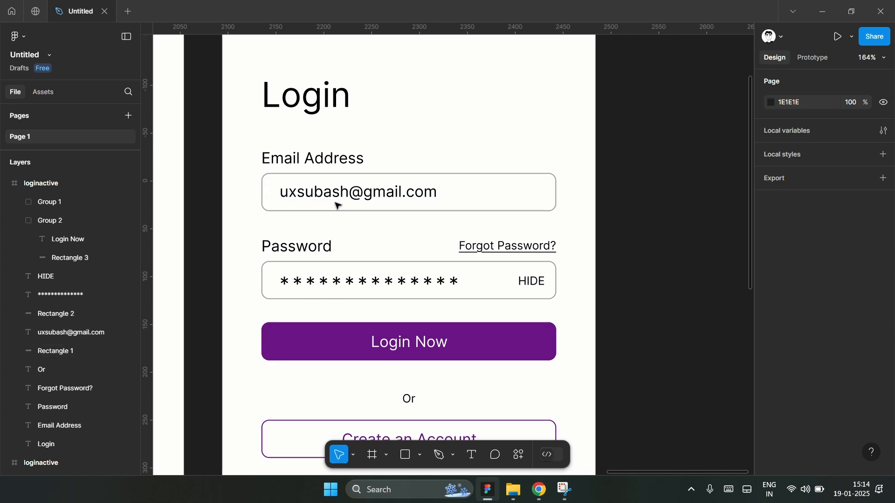
{"action": "scroll", "coordinate": [685, 245], "scroll_direction": "down", "scroll_amount": 2}
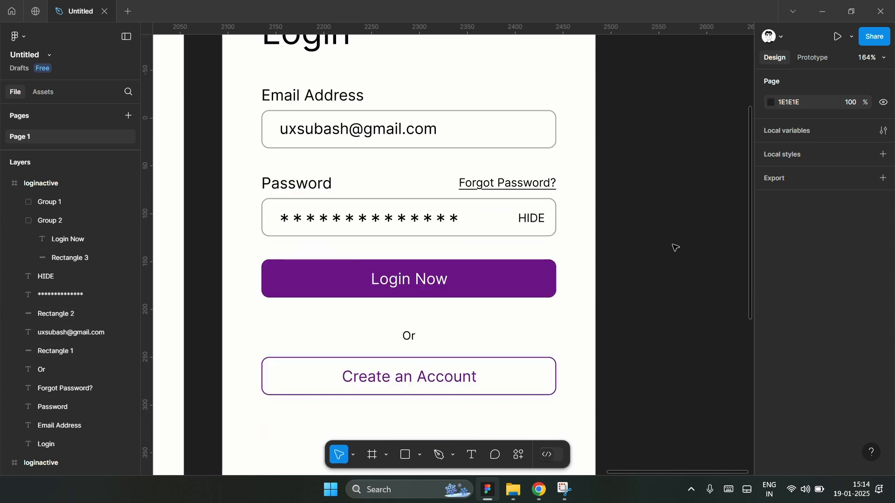
{"action": "scroll", "coordinate": [639, 230], "scroll_direction": "down", "scroll_amount": 3, "text": "ctrl"}
{"action": "scroll", "coordinate": [639, 229], "scroll_direction": "down", "scroll_amount": 2, "text": "ctrl"}
{"action": "scroll", "coordinate": [539, 184], "scroll_direction": "down", "scroll_amount": 2, "text": "ctrl"}
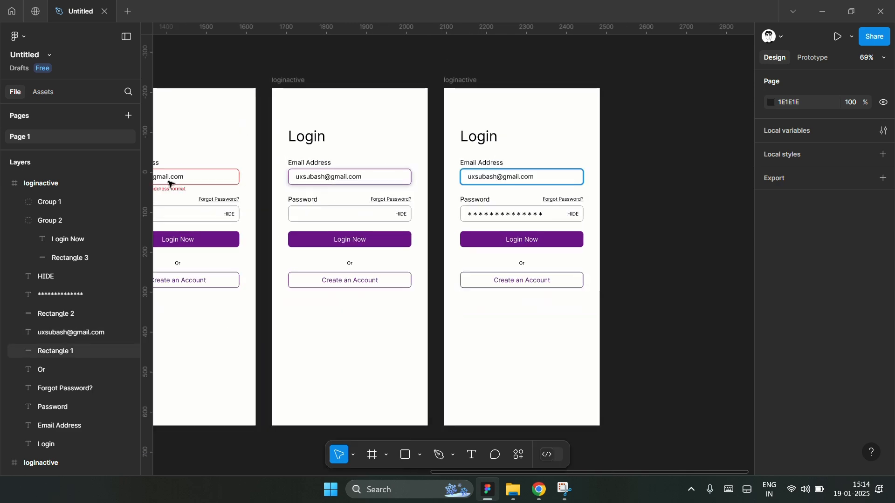
{"action": "scroll", "coordinate": [165, 182], "scroll_direction": "left", "scroll_amount": 2}
{"action": "left_click", "coordinate": [201, 192]}
{"action": "scroll", "coordinate": [671, 251], "scroll_direction": "up", "scroll_amount": 6, "text": "ctrl"}
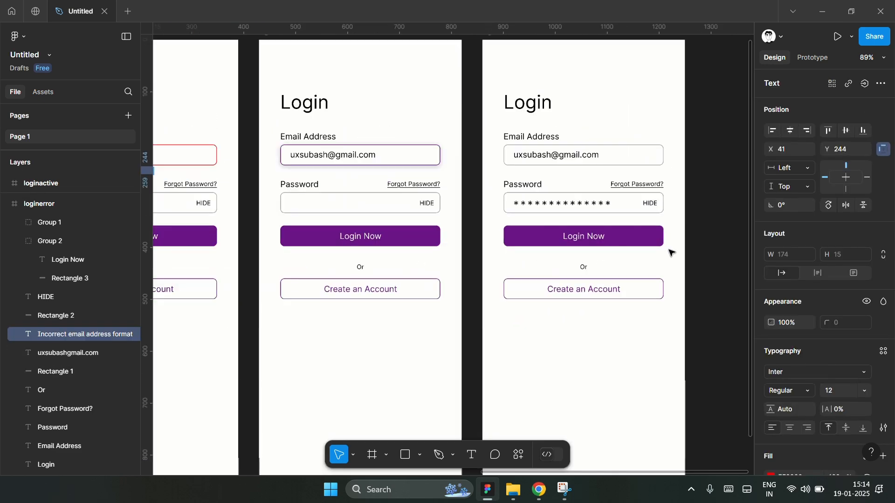
{"action": "scroll", "coordinate": [671, 252], "scroll_direction": "up", "scroll_amount": 3, "text": "ctrl"}
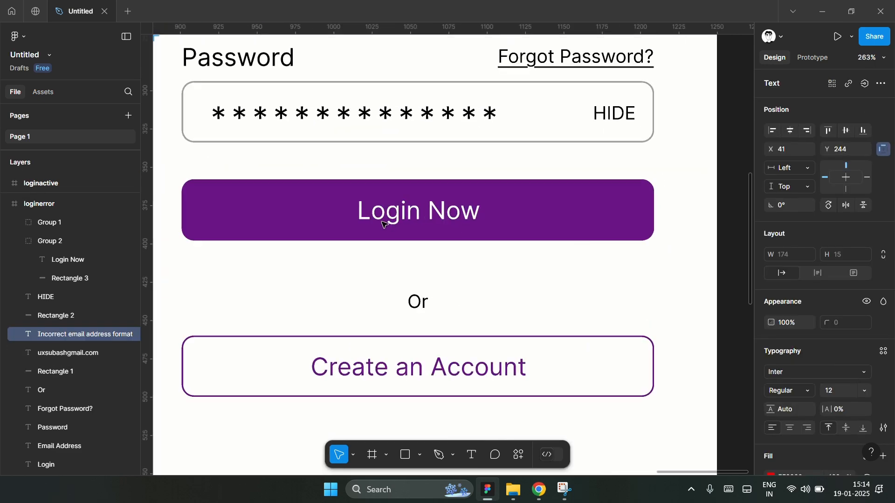
{"action": "left_click", "coordinate": [339, 229]}
{"action": "key", "text": "ctrl+v"}
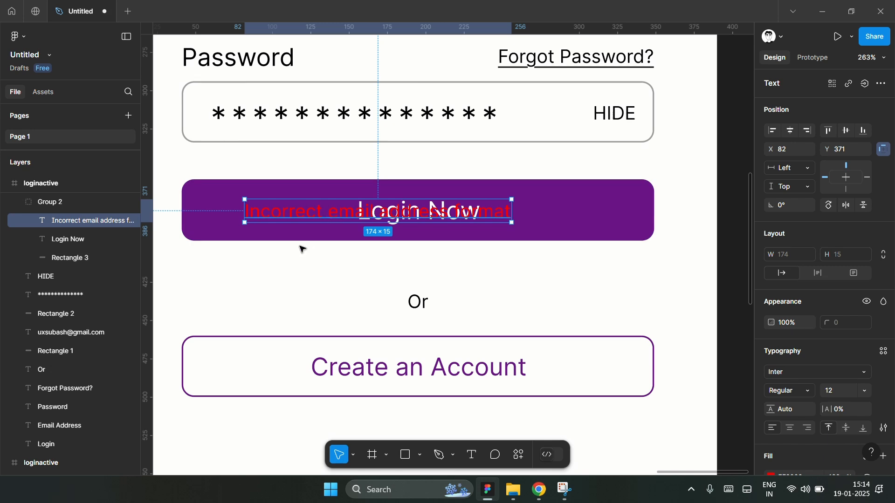
{"action": "left_click_drag", "start_coordinate": [331, 211], "coordinate": [369, 261]}
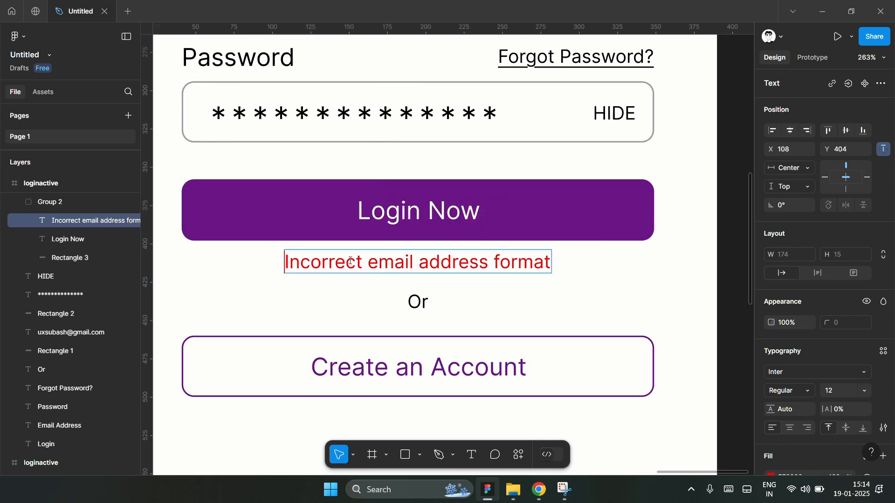
- Change the red message to "Incorrect email address password combination" and centre it beneath the Login Now button
{"action": "double_click", "coordinate": [511, 257]}
{"action": "type", "text": "pas"}
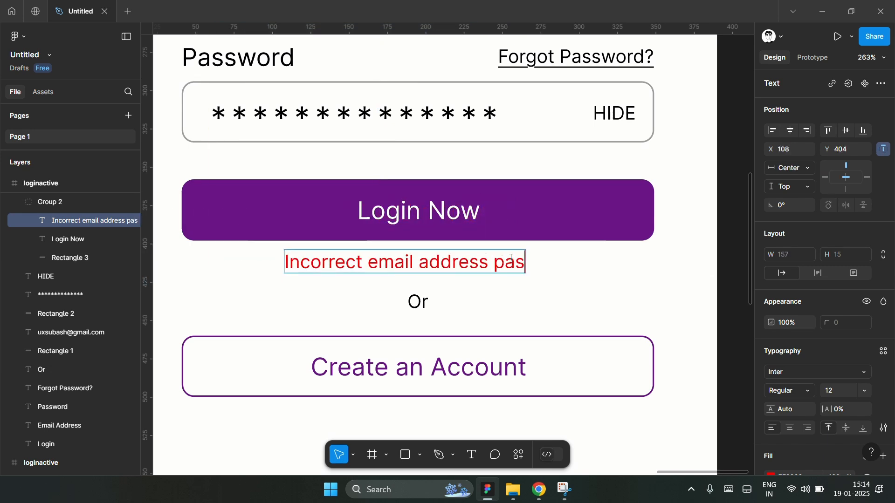
{"action": "type", "text": "sword"}
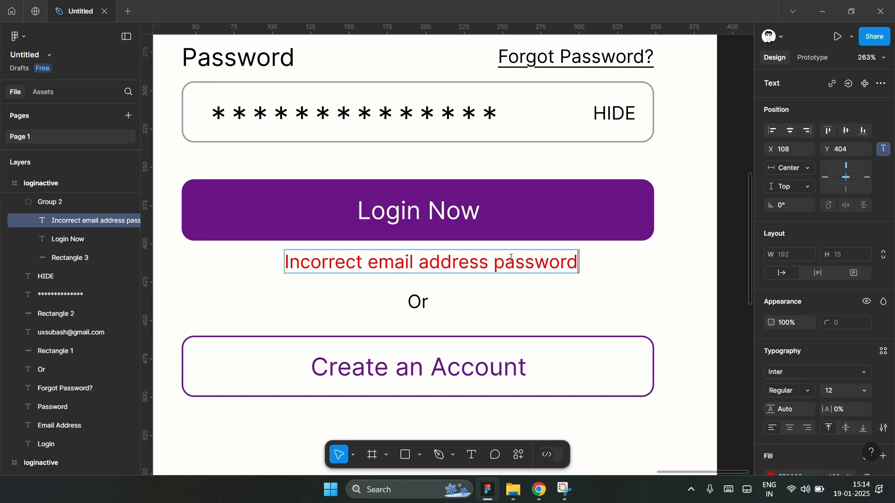
{"action": "type", "text": " combination"}
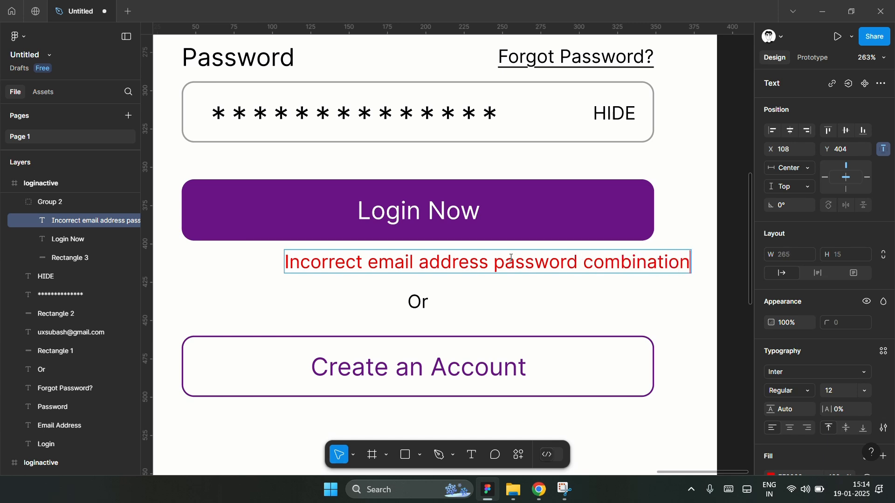
{"action": "key", "text": "Escape"}
- Set the stroke of both the email and password fields to the red FF0000 already used on the page
{"action": "scroll", "coordinate": [251, 278], "scroll_direction": "down", "scroll_amount": 3}
{"action": "scroll", "coordinate": [424, 275], "scroll_direction": "left", "scroll_amount": 1}
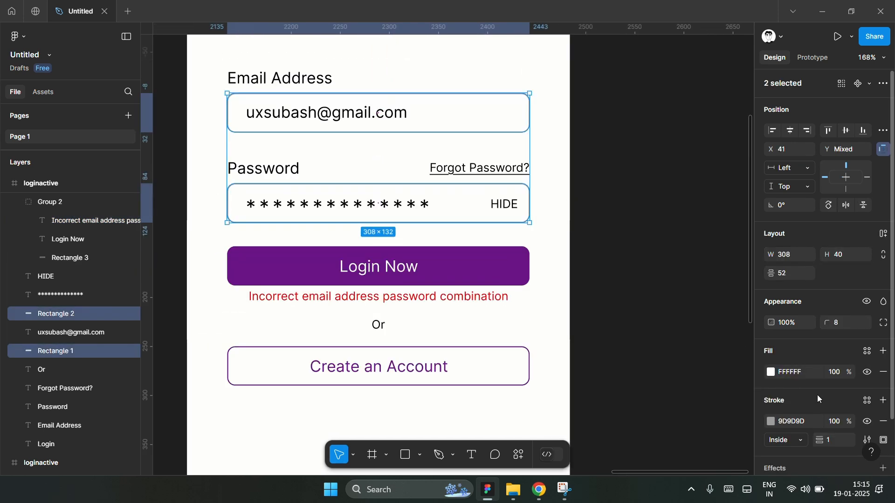
{"action": "scroll", "coordinate": [828, 373], "scroll_direction": "down", "scroll_amount": 3}
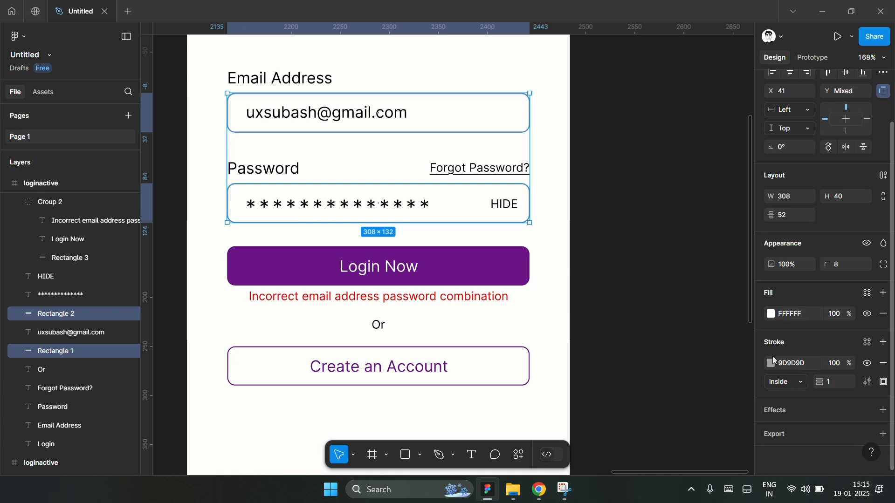
{"action": "left_click", "coordinate": [771, 370]}
{"action": "left_click", "coordinate": [685, 414]}
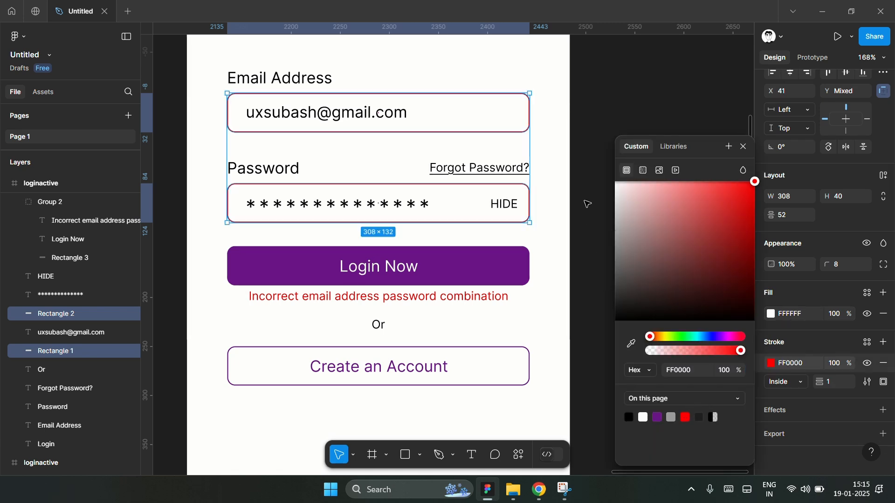
{"action": "left_click", "coordinate": [602, 117]}
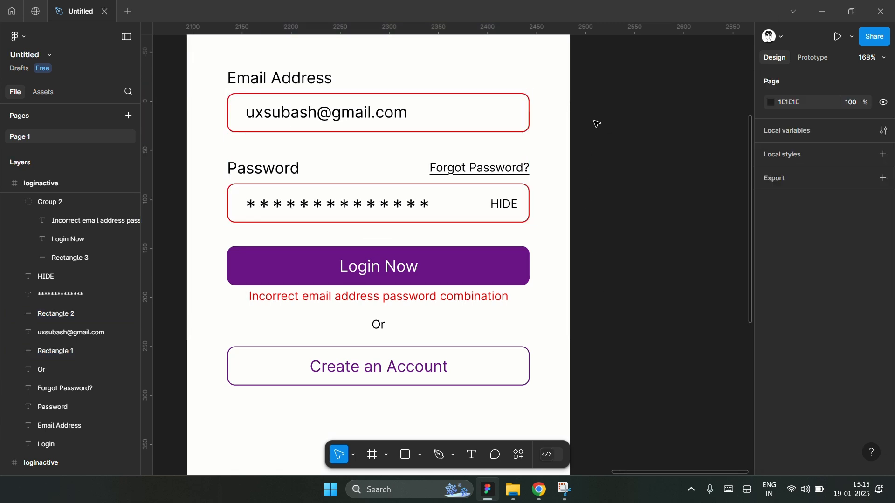
- Duplicate the wrong-combination error frame to its right and set both field strokes in the copy to gray 9D9D9D
{"action": "left_click", "coordinate": [436, 296]}
{"action": "left_click", "coordinate": [601, 295]}
{"action": "scroll", "coordinate": [244, 316], "scroll_direction": "up", "scroll_amount": 5}
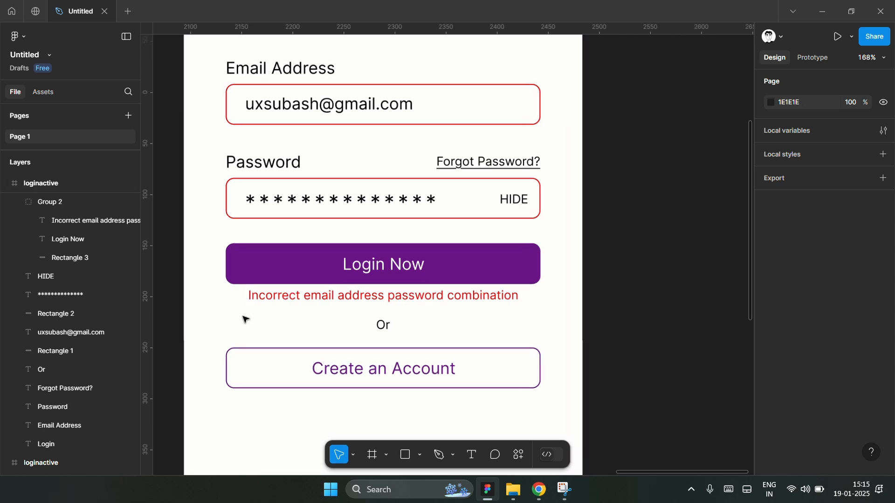
{"action": "scroll", "coordinate": [245, 319], "scroll_direction": "left", "scroll_amount": 1}
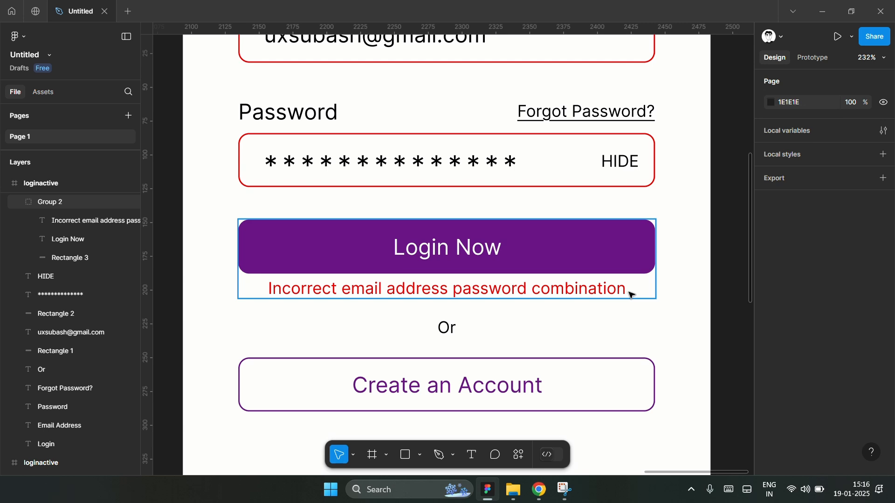
{"action": "scroll", "coordinate": [346, 202], "scroll_direction": "down", "scroll_amount": 5}
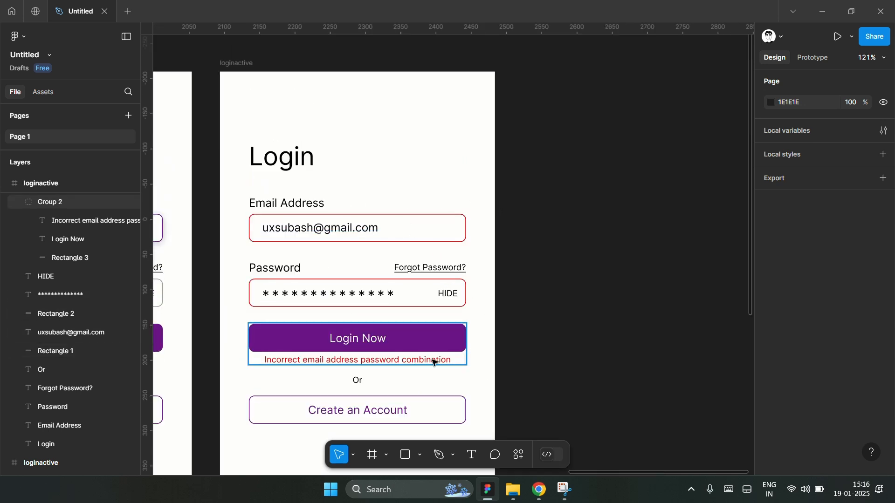
{"action": "scroll", "coordinate": [570, 358], "scroll_direction": "down", "scroll_amount": 2}
{"action": "scroll", "coordinate": [569, 358], "scroll_direction": "up", "scroll_amount": 1}
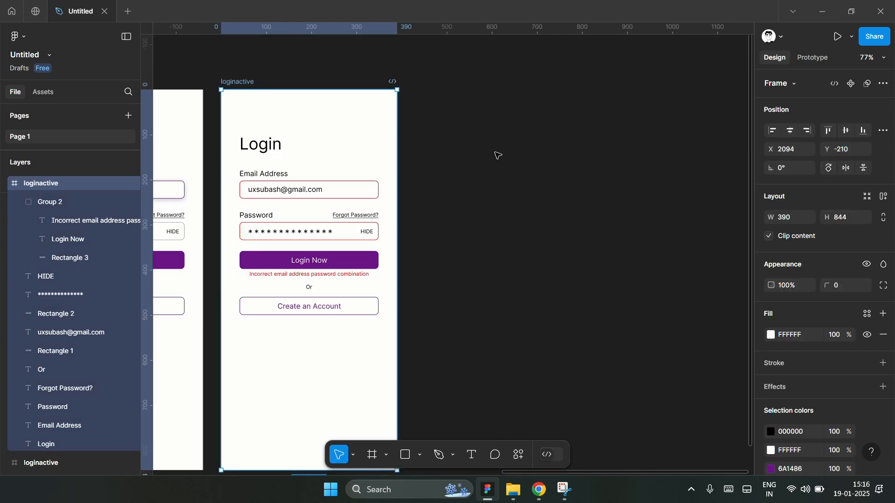
{"action": "key", "text": "ctrl+d"}
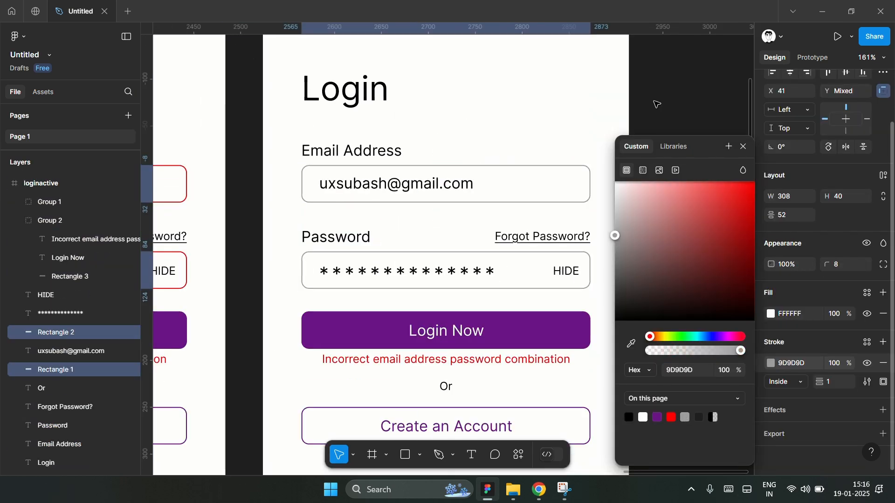
- Delete the red error message below the Login Now button in the new copy
{"action": "left_click", "coordinate": [530, 399]}
{"action": "left_click", "coordinate": [517, 361]}
{"action": "left_click", "coordinate": [517, 362]}
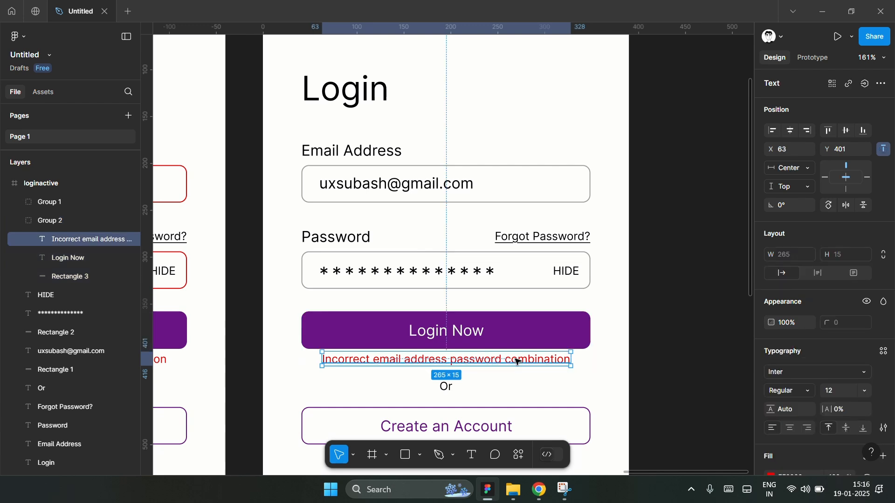
{"action": "key", "text": "Delete"}
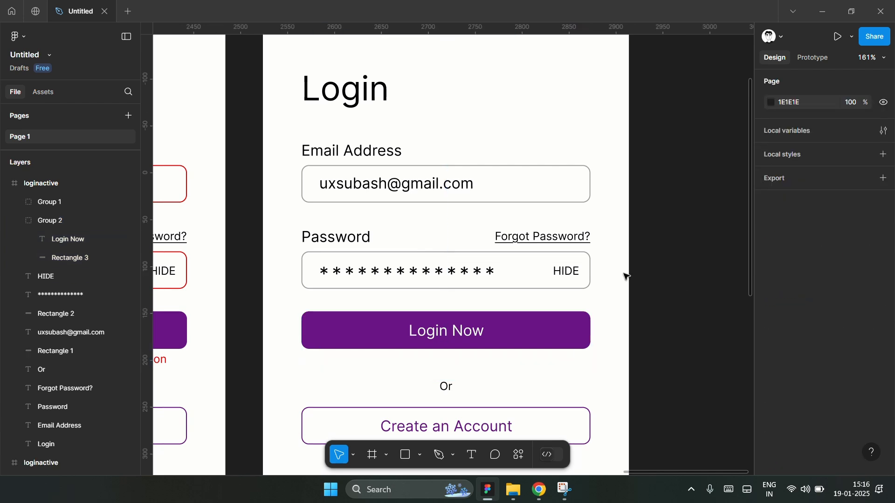
- Delete the label above the email field and change the sample email inside the field to "Email Address"
{"action": "scroll", "coordinate": [626, 277], "scroll_direction": "right", "scroll_amount": 2}
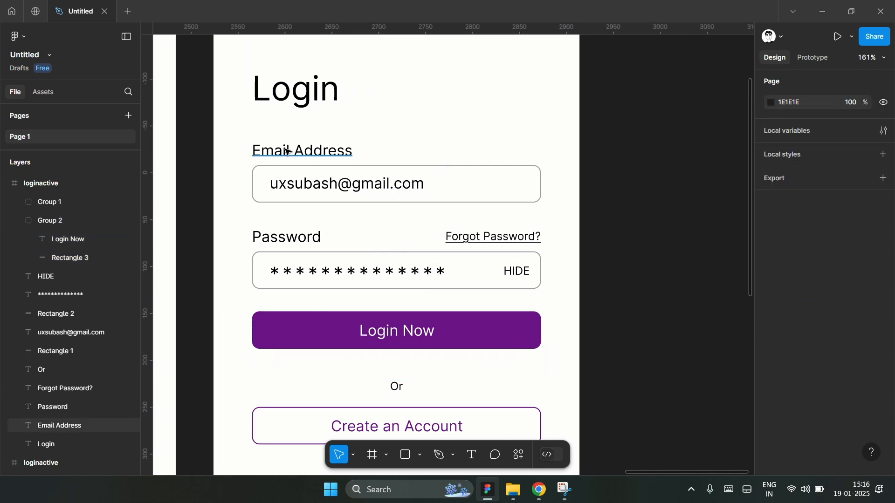
{"action": "left_click", "coordinate": [286, 150]}
{"action": "left_click", "coordinate": [308, 237]}
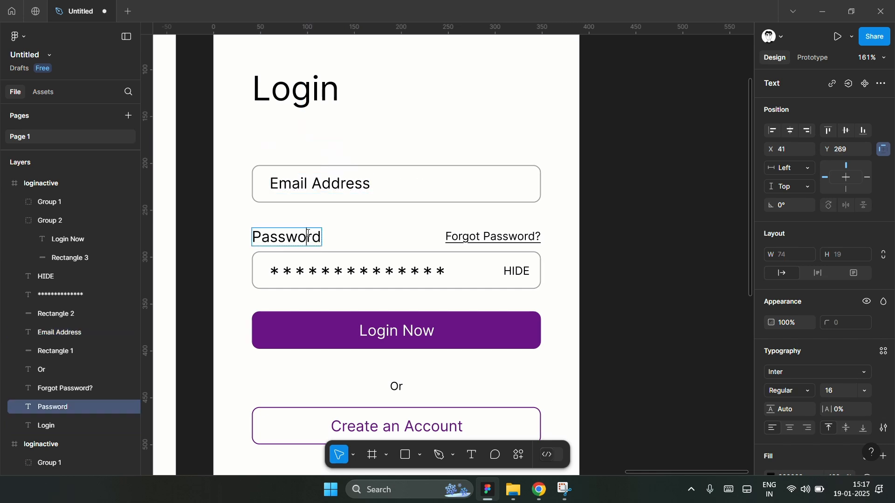
- Delete the Password label above its field and replace the asterisks inside the field with "Password"
{"action": "double_click", "coordinate": [308, 234]}
{"action": "key", "text": "BackSpace"}
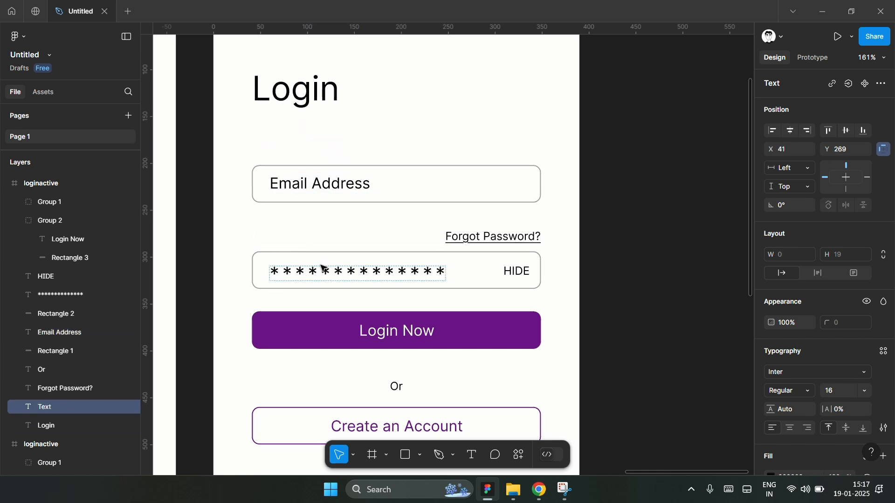
{"action": "left_click", "coordinate": [319, 271]}
{"action": "double_click", "coordinate": [327, 272]}
{"action": "type", "text": "Password"}
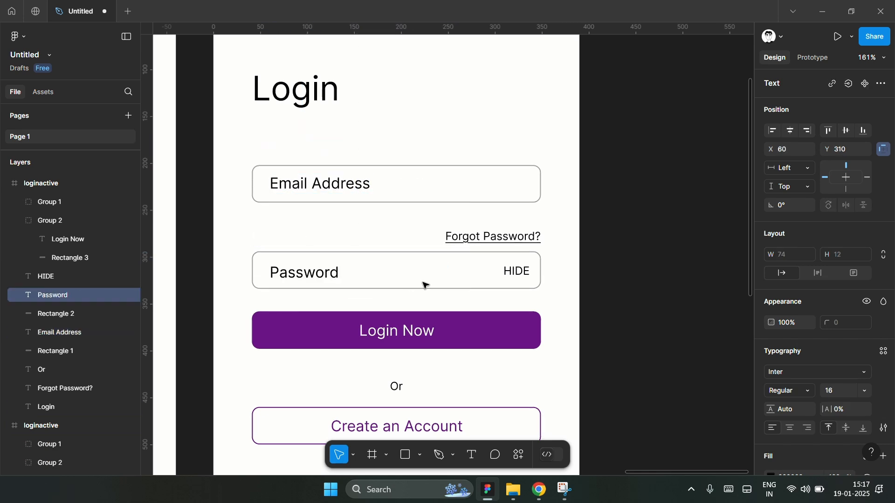
- Nudge the Password placeholder up to centre it in its field and move the "Forgot Password?" link below that field
{"action": "key", "text": "Escape"}
{"action": "key", "text": "Up"}
{"action": "key", "text": "Up"}
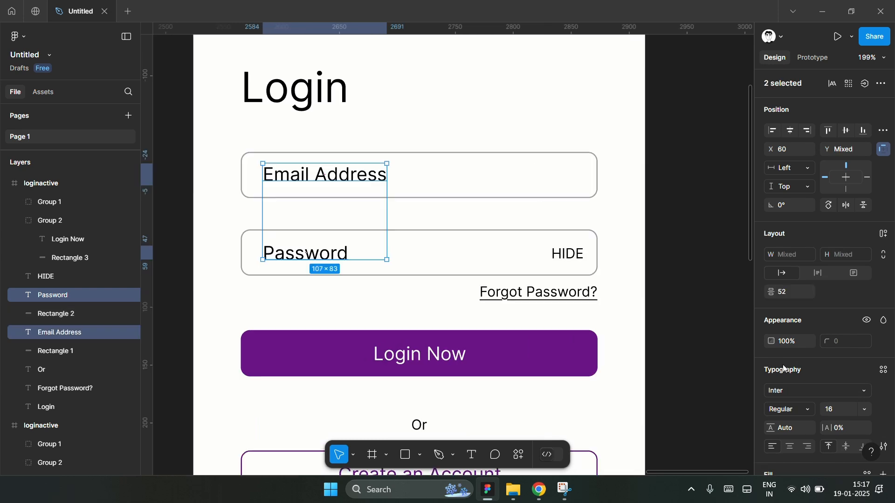
- Set the text fill of both the Email Address and Password placeholders to the gray 9D9D9D already used on the page
{"action": "scroll", "coordinate": [768, 395], "scroll_direction": "down", "scroll_amount": 5}
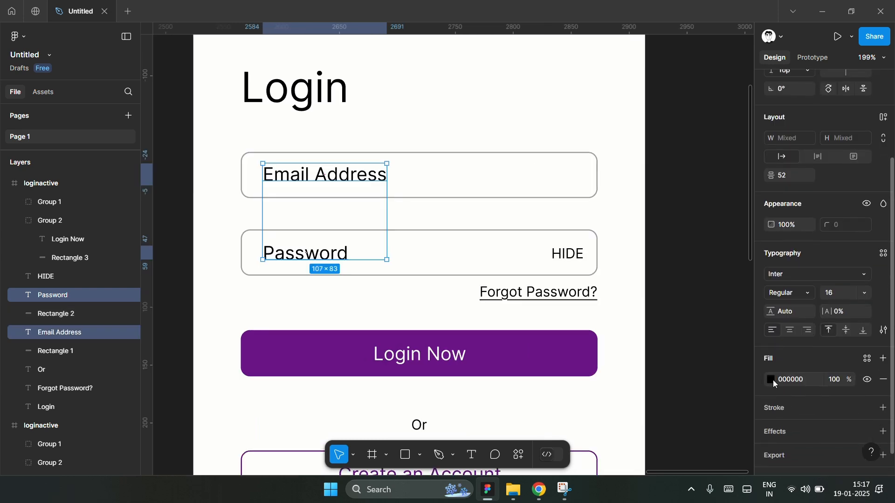
{"action": "left_click", "coordinate": [771, 379]}
{"action": "left_click", "coordinate": [673, 418]}
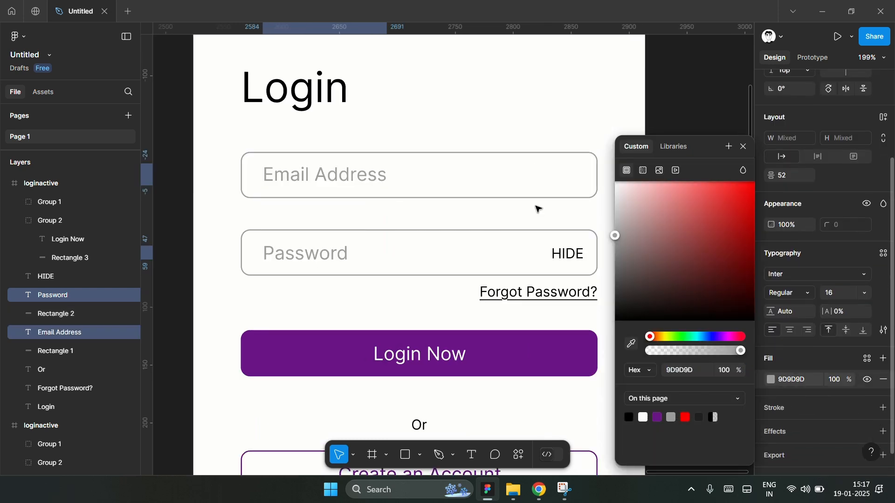
{"action": "left_click", "coordinate": [692, 113]}
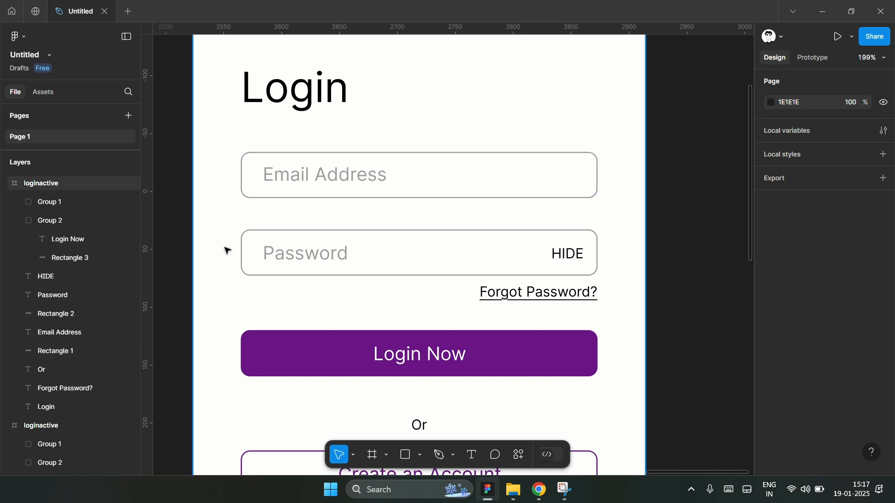
- Try replacing the Email Address placeholder in the first field with "India"
{"action": "scroll", "coordinate": [225, 252], "scroll_direction": "down", "scroll_amount": 5}
{"action": "scroll", "coordinate": [293, 272], "scroll_direction": "up", "scroll_amount": 4}
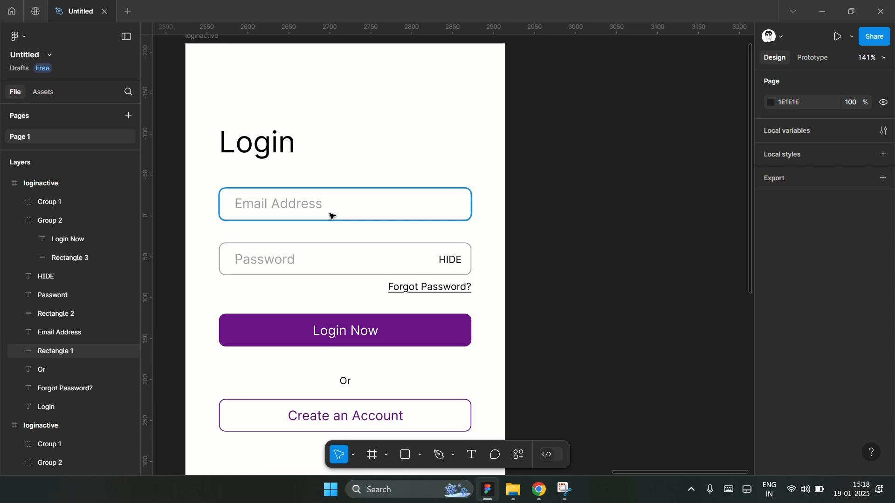
{"action": "left_click", "coordinate": [304, 206]}
{"action": "left_click", "coordinate": [258, 213]}
{"action": "double_click", "coordinate": [257, 211]}
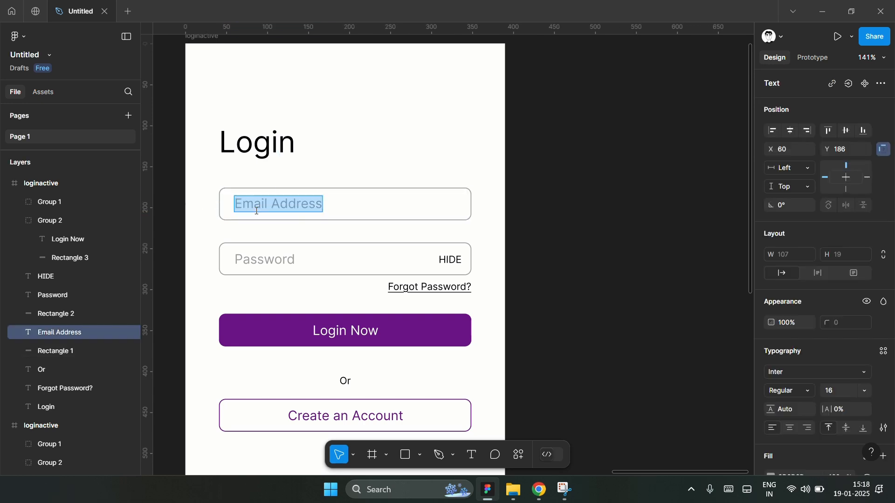
{"action": "key", "text": "BackSpace"}
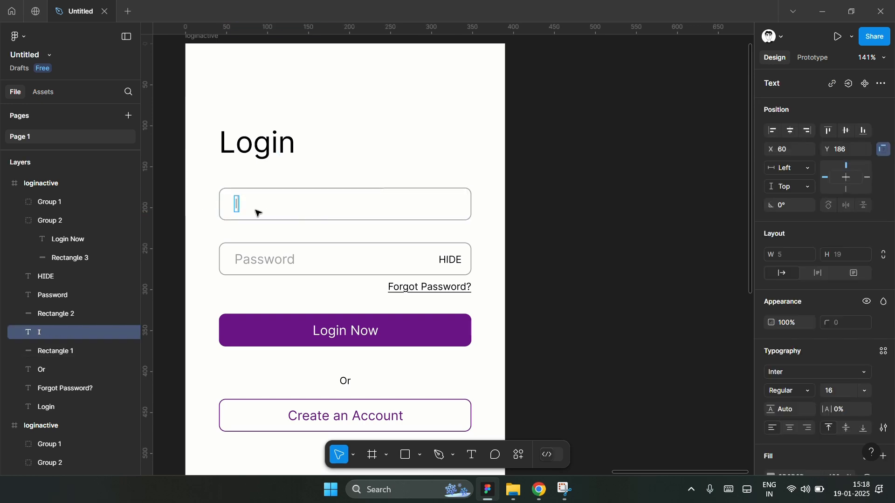
{"action": "type", "text": "India"}
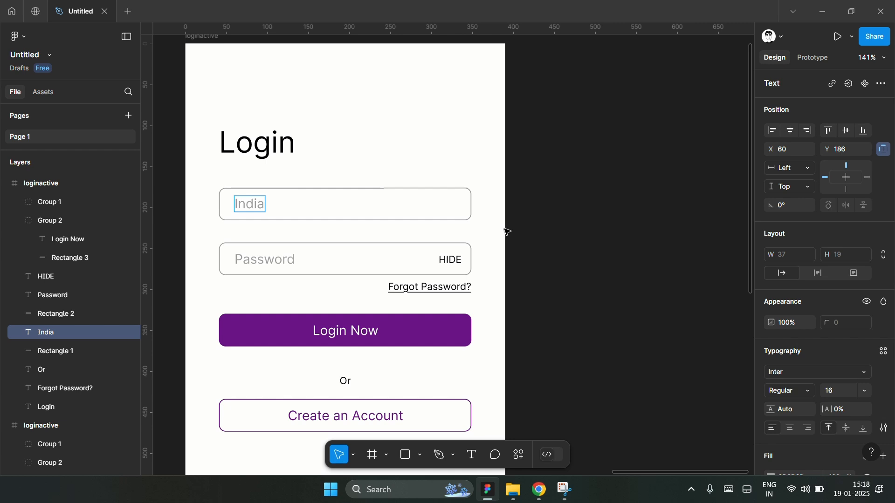
{"action": "key", "text": "Escape"}
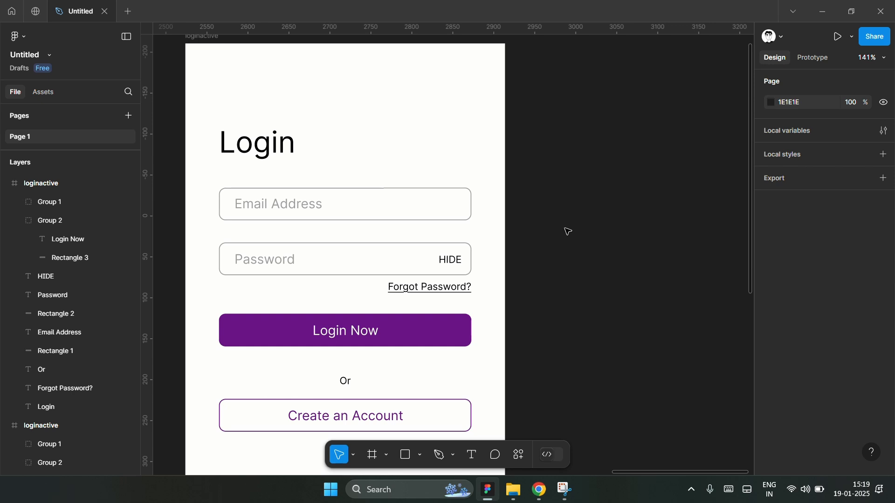
- Copy the loginerror frame with the incorrect email format state to the right of the placeholder frame
{"action": "scroll", "coordinate": [567, 232], "scroll_direction": "left", "scroll_amount": 5}
{"action": "scroll", "coordinate": [521, 247], "scroll_direction": "down", "scroll_amount": 3}
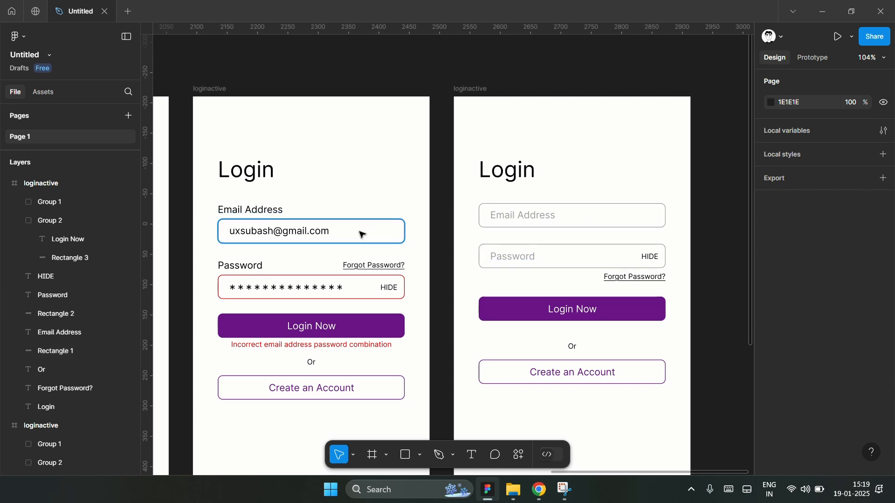
{"action": "scroll", "coordinate": [617, 228], "scroll_direction": "right", "scroll_amount": 1}
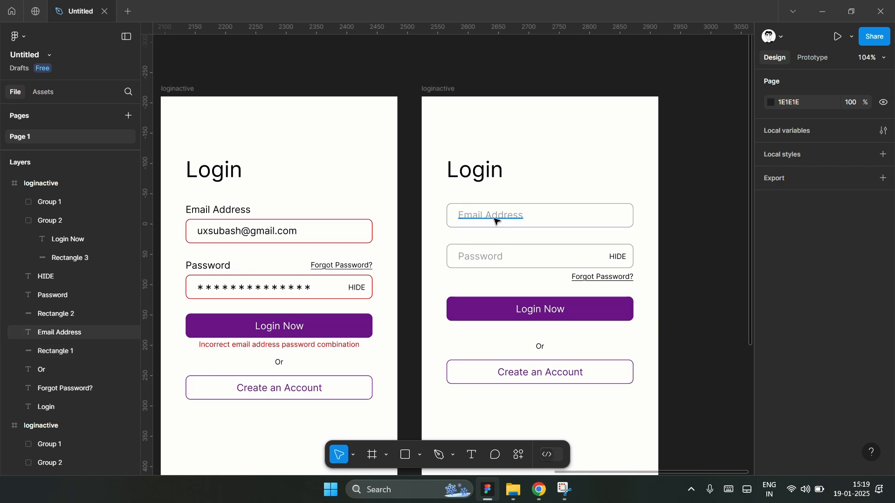
{"action": "scroll", "coordinate": [697, 220], "scroll_direction": "up", "scroll_amount": 5}
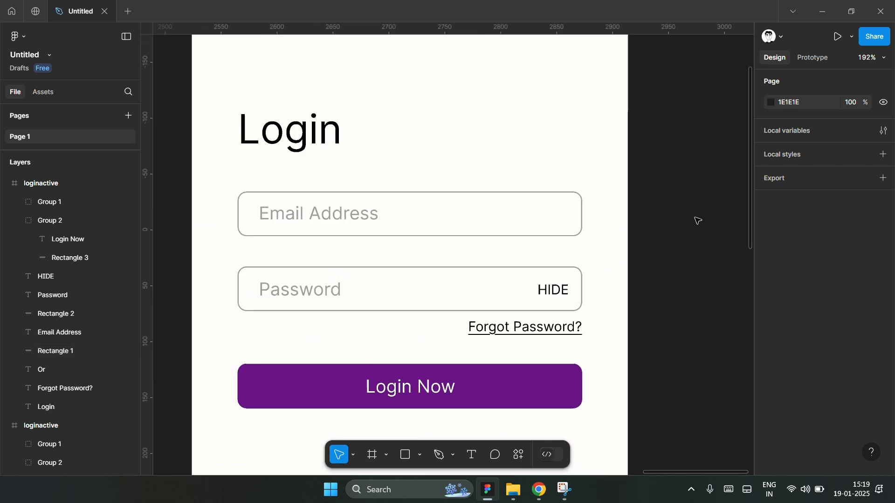
{"action": "scroll", "coordinate": [591, 244], "scroll_direction": "up", "scroll_amount": 1}
{"action": "scroll", "coordinate": [292, 220], "scroll_direction": "down", "scroll_amount": 4}
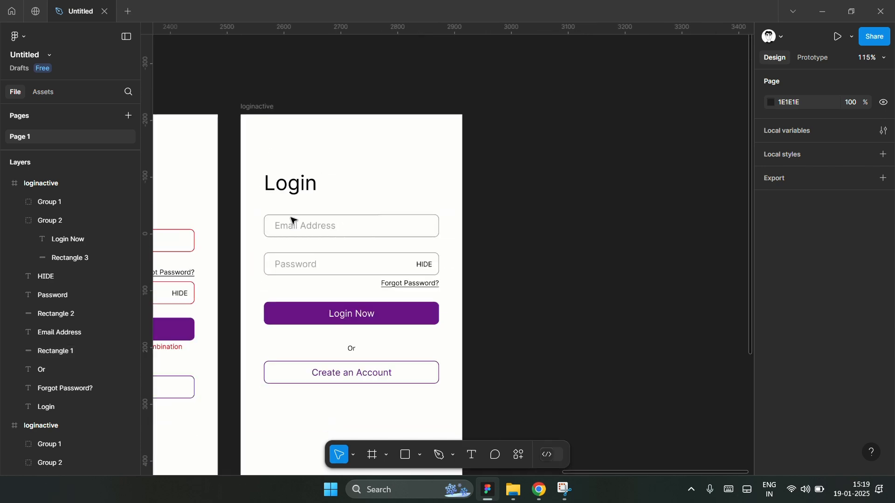
{"action": "scroll", "coordinate": [293, 220], "scroll_direction": "down", "scroll_amount": 2}
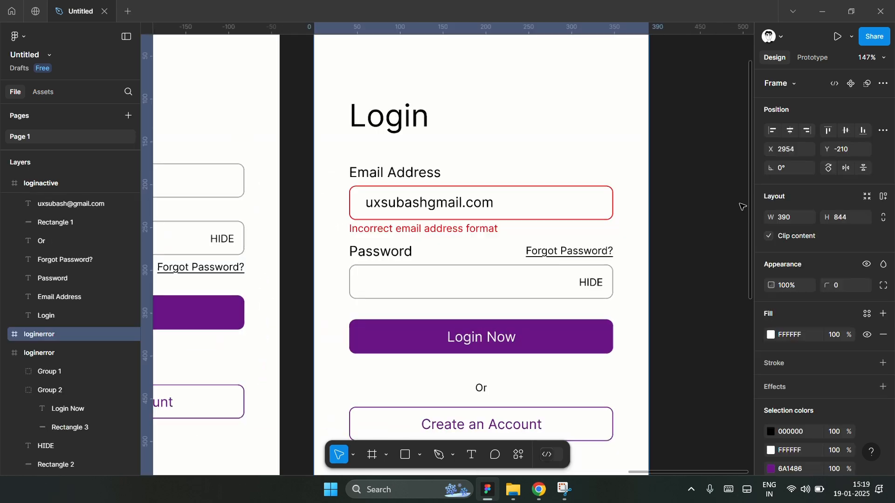
- Examine the email field's outline and the error message beneath it in the copied loginerror frame
{"action": "scroll", "coordinate": [315, 215], "scroll_direction": "down", "scroll_amount": 5}
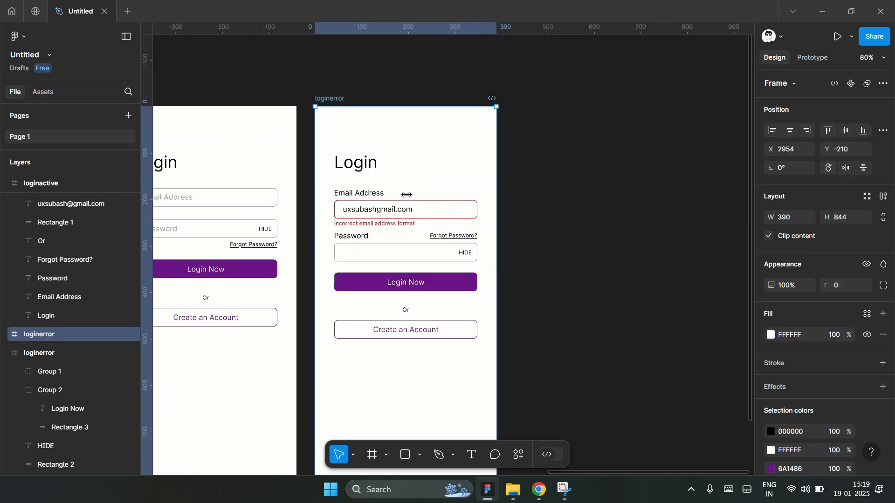
{"action": "scroll", "coordinate": [410, 193], "scroll_direction": "up", "scroll_amount": 4}
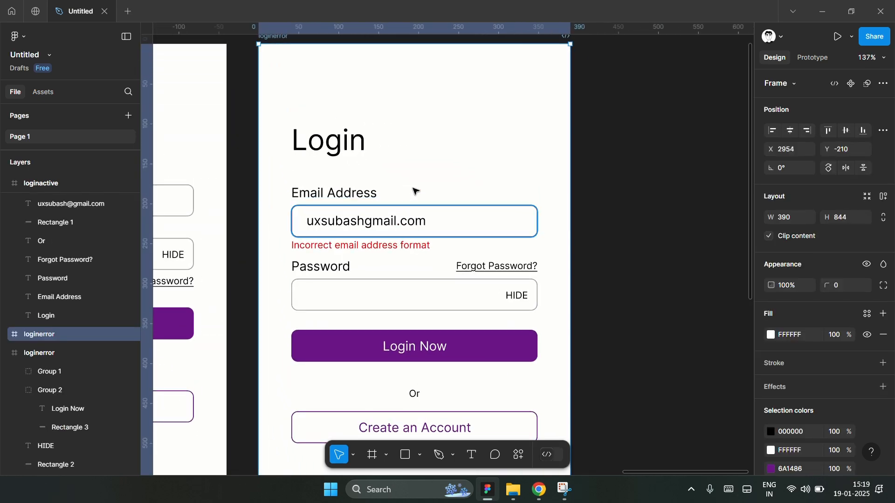
{"action": "scroll", "coordinate": [415, 191], "scroll_direction": "up", "scroll_amount": 1}
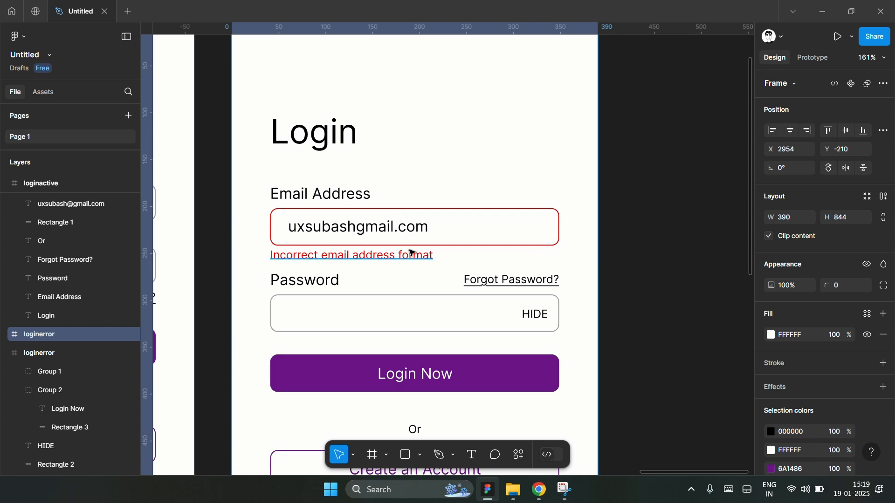
{"action": "scroll", "coordinate": [293, 216], "scroll_direction": "down", "scroll_amount": 3}
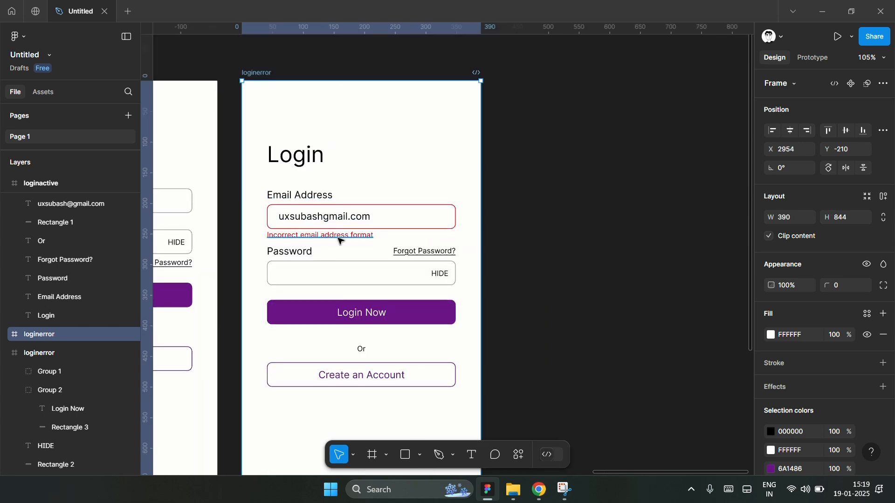
{"action": "scroll", "coordinate": [340, 241], "scroll_direction": "up", "scroll_amount": 2}
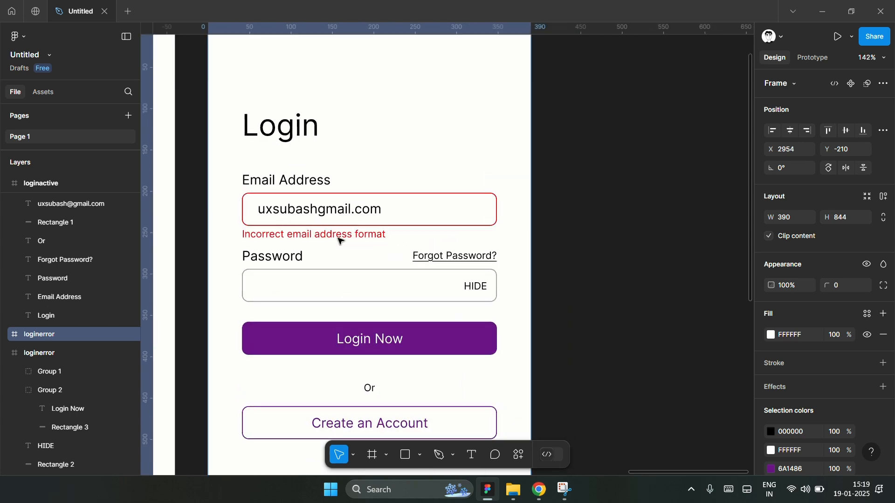
{"action": "left_click", "coordinate": [459, 216]}
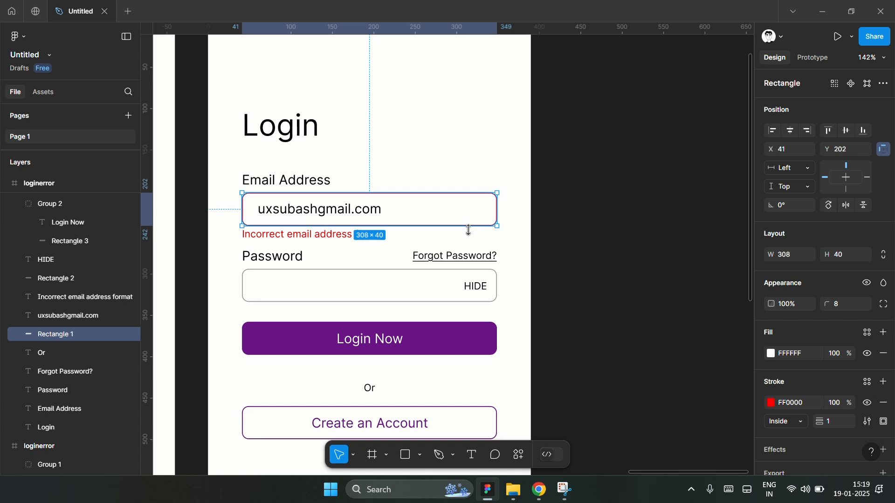
{"action": "left_click", "coordinate": [580, 228]}
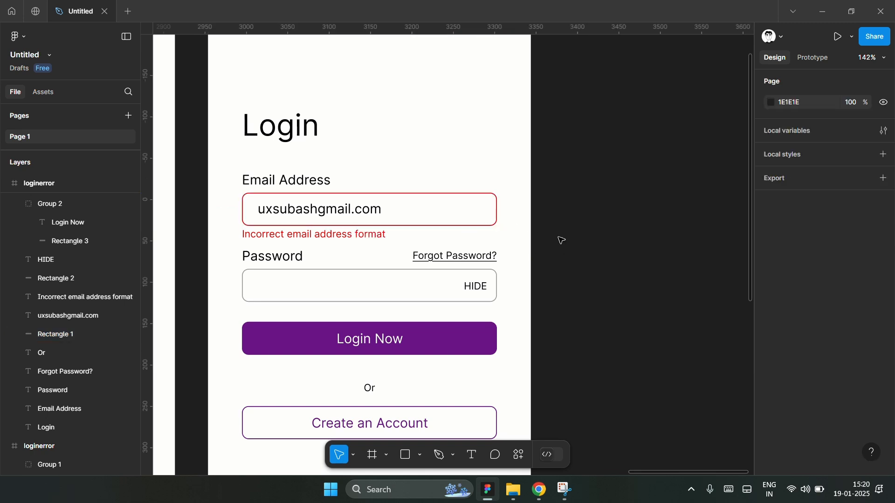
- Set the copied loginerror frame's blend mode to Luminosity, remove it for comparison, and apply Luminosity again
{"action": "scroll", "coordinate": [253, 208], "scroll_direction": "down", "scroll_amount": 3}
{"action": "left_click", "coordinate": [236, 73]}
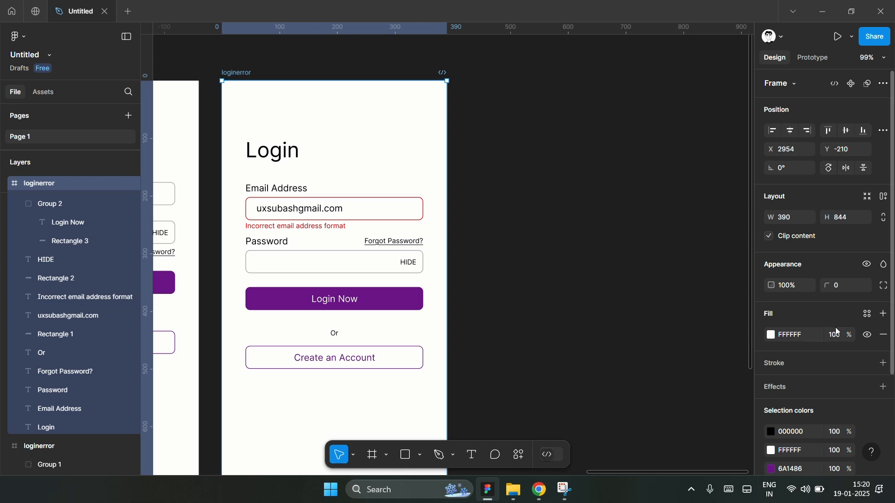
{"action": "left_click", "coordinate": [885, 269]}
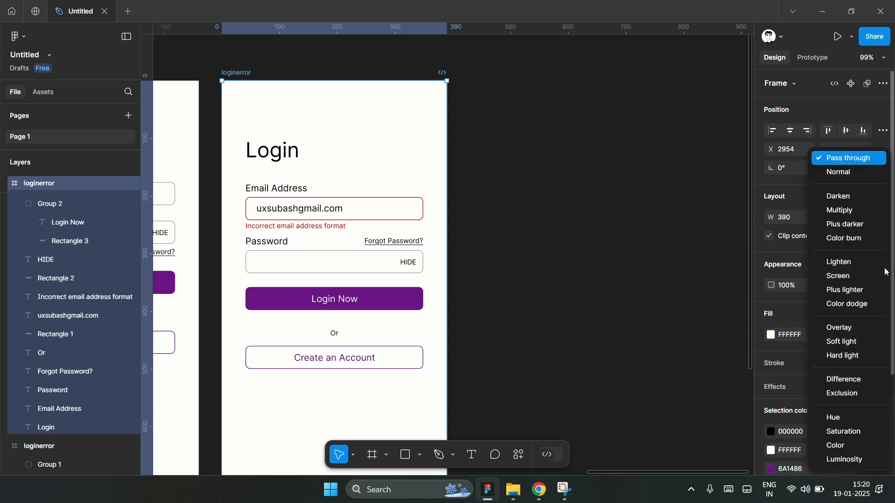
{"action": "left_click", "coordinate": [844, 460]}
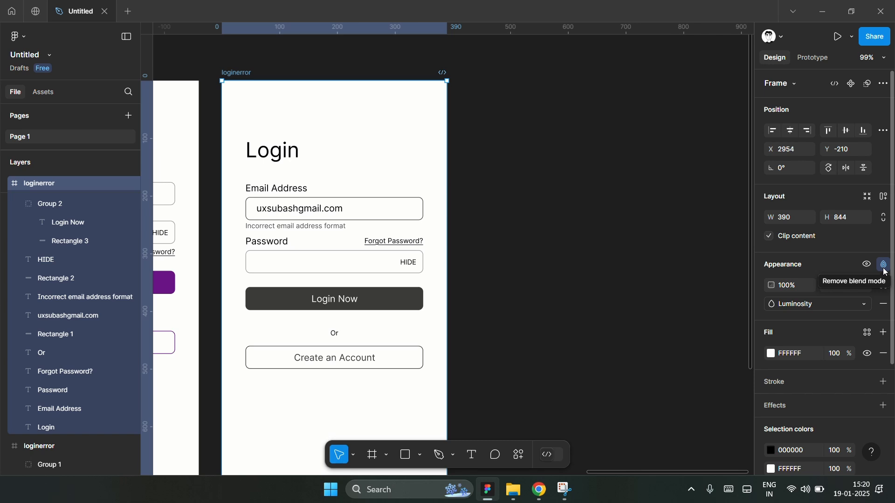
{"action": "left_click", "coordinate": [884, 269]}
{"action": "left_click", "coordinate": [883, 266]}
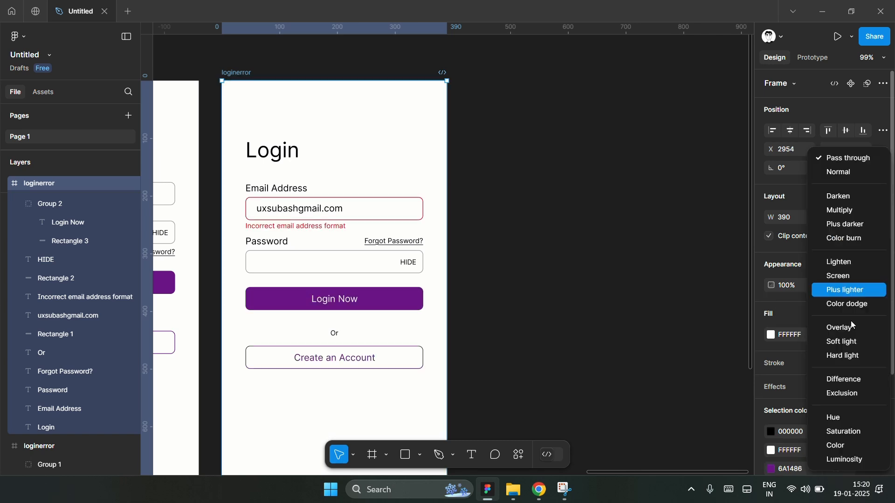
{"action": "left_click", "coordinate": [846, 459]}
{"action": "left_click", "coordinate": [472, 294]}
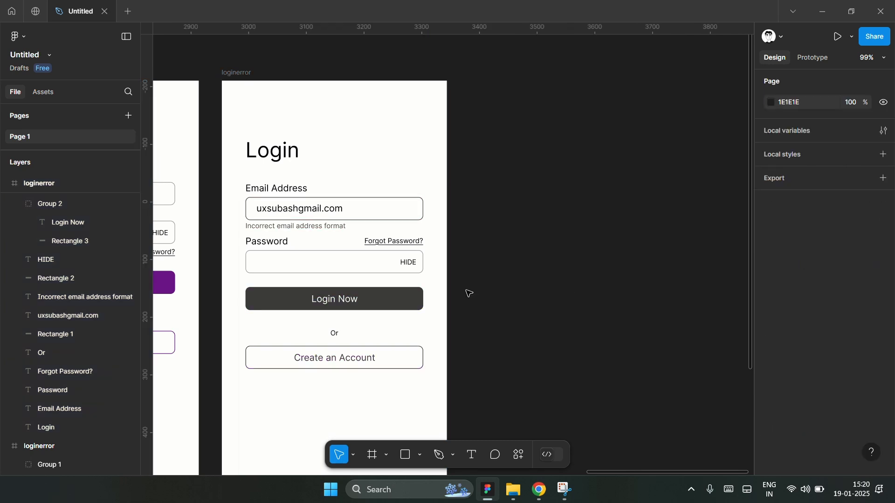
- Duplicate the grayscale loginerror frame to its right and remove the Luminosity blend mode from the new copy
{"action": "scroll", "coordinate": [491, 269], "scroll_direction": "down", "scroll_amount": 1}
{"action": "scroll", "coordinate": [275, 162], "scroll_direction": "up", "scroll_amount": 5}
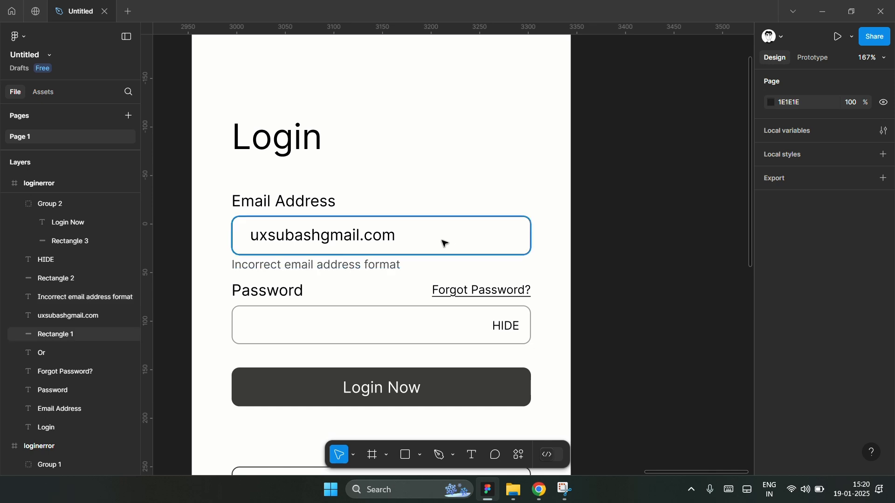
{"action": "scroll", "coordinate": [264, 214], "scroll_direction": "down", "scroll_amount": 5}
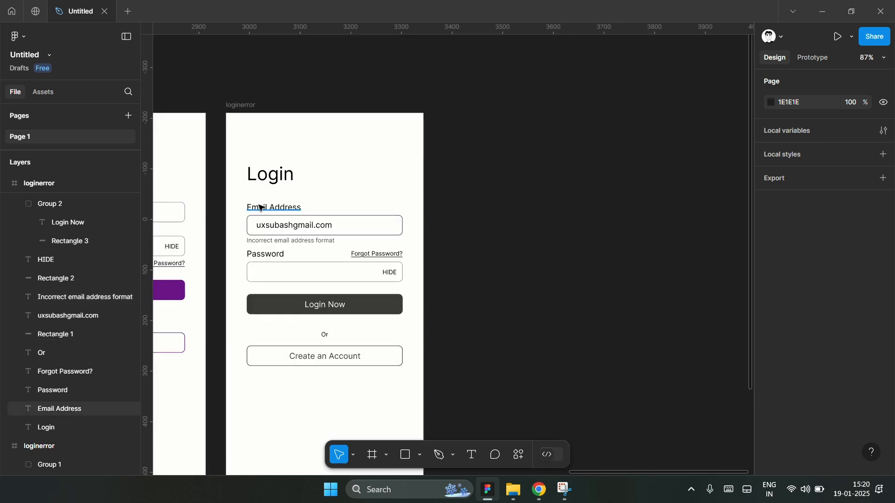
{"action": "scroll", "coordinate": [260, 208], "scroll_direction": "up", "scroll_amount": 3}
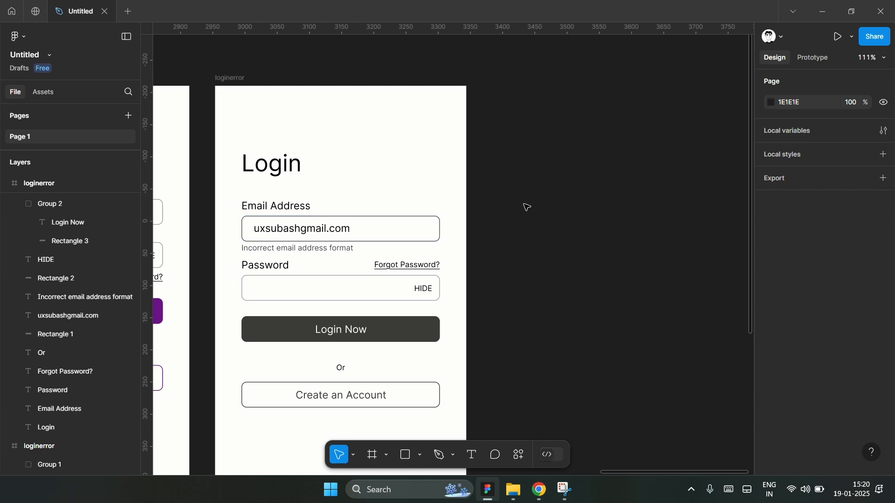
{"action": "left_click", "coordinate": [229, 78]}
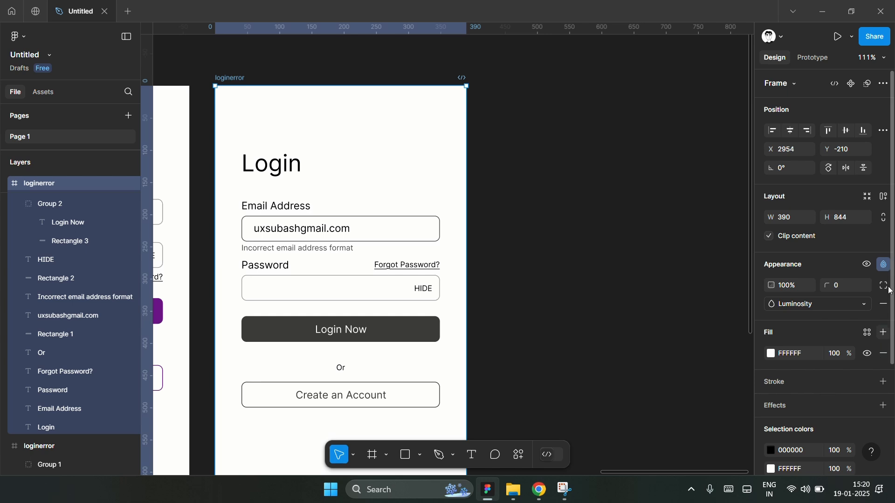
{"action": "key", "text": "ctrl+d"}
{"action": "left_click", "coordinate": [884, 264]}
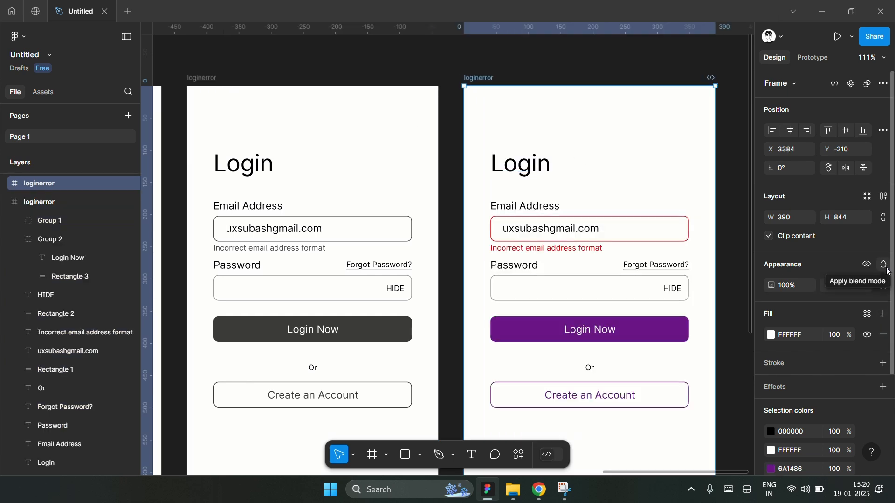
- Shift the red error message in the colored loginerror frame rightward to X 68, keeping it at Y 244
{"action": "scroll", "coordinate": [440, 264], "scroll_direction": "right", "scroll_amount": 2}
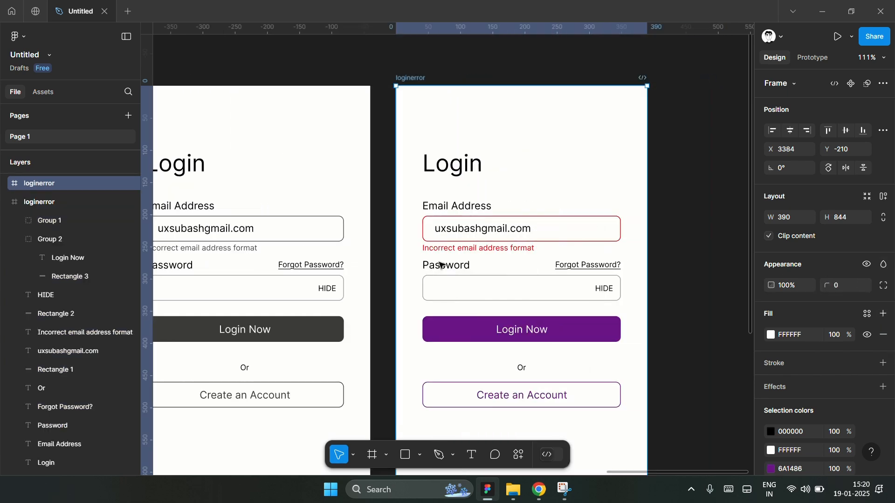
{"action": "scroll", "coordinate": [440, 265], "scroll_direction": "left", "scroll_amount": 1}
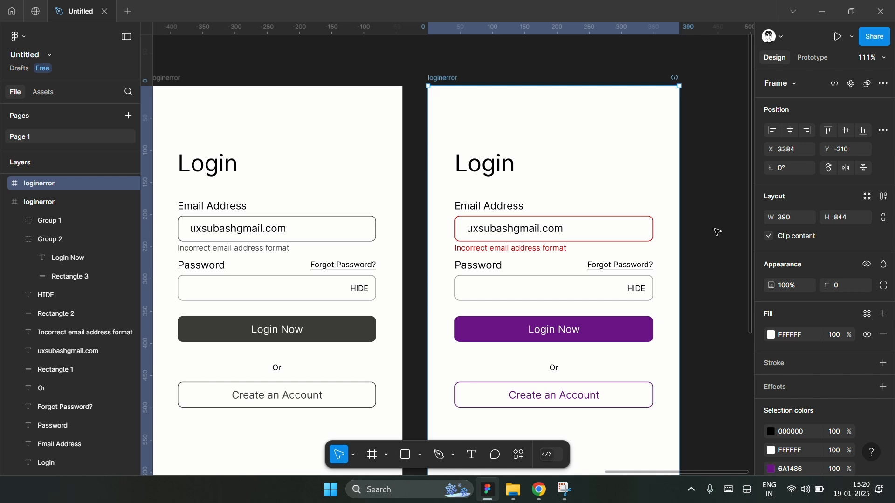
{"action": "left_click", "coordinate": [718, 232]}
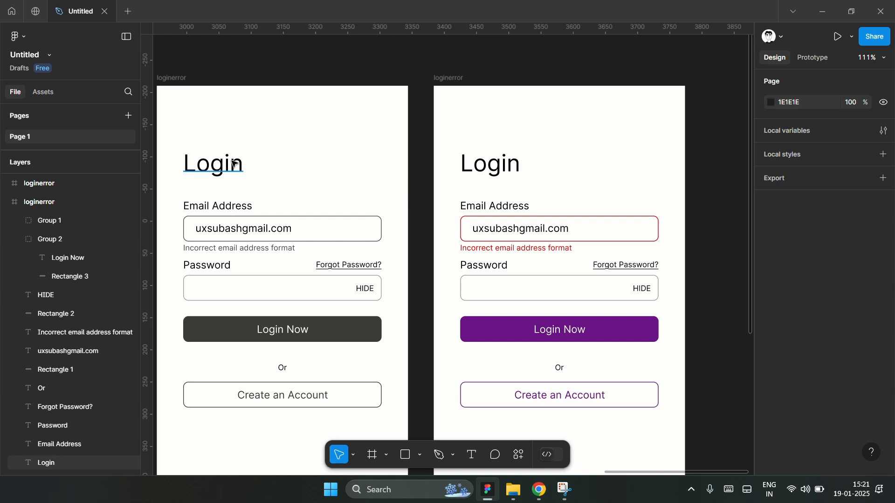
{"action": "scroll", "coordinate": [290, 196], "scroll_direction": "down", "scroll_amount": 1}
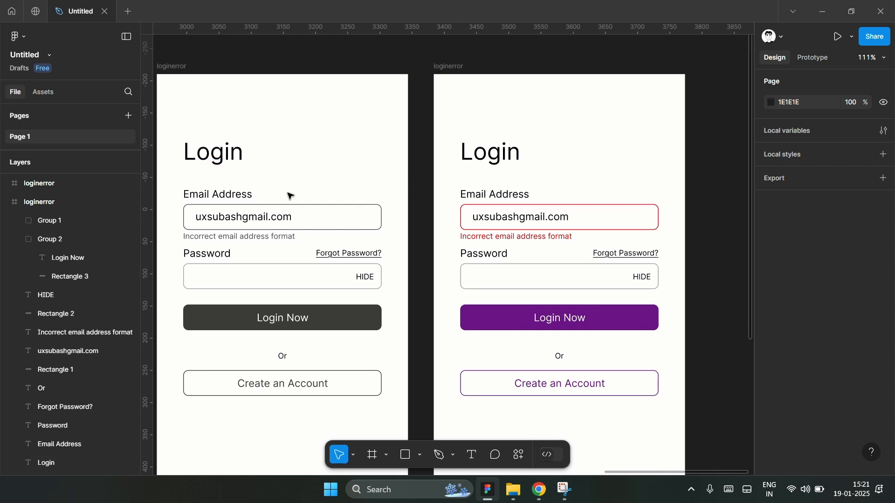
{"action": "scroll", "coordinate": [308, 200], "scroll_direction": "down", "scroll_amount": 1}
{"action": "left_click", "coordinate": [511, 232]}
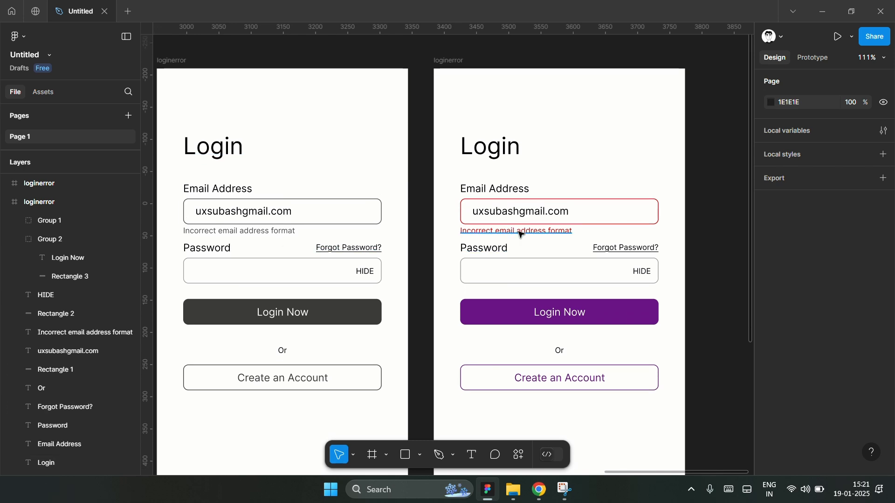
{"action": "scroll", "coordinate": [625, 209], "scroll_direction": "up", "scroll_amount": 5}
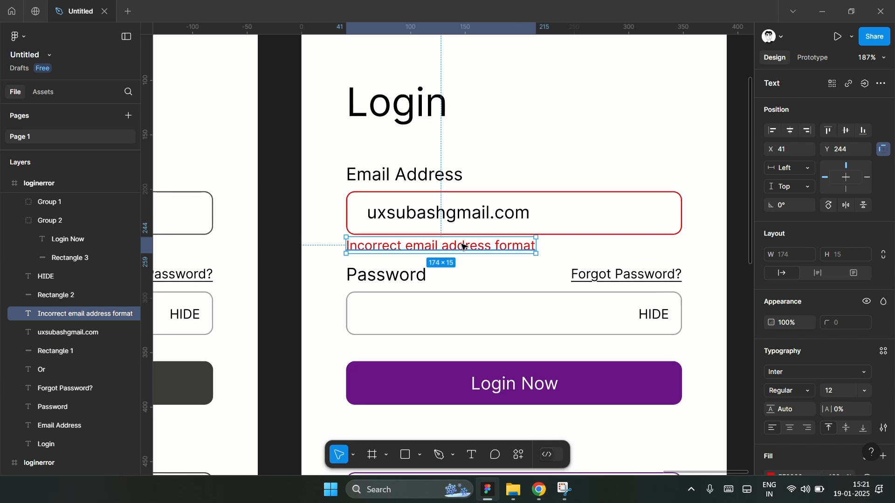
{"action": "left_click_drag", "start_coordinate": [470, 246], "coordinate": [486, 250]}
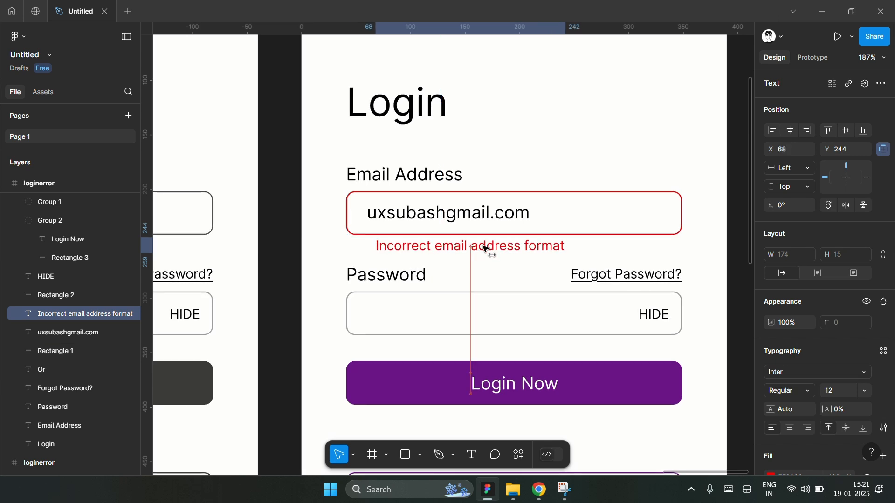
- Switch to the Icônes site in Chrome, search for "error", and copy the ic:outline-error icon as SVG
{"action": "left_click", "coordinate": [539, 490]}
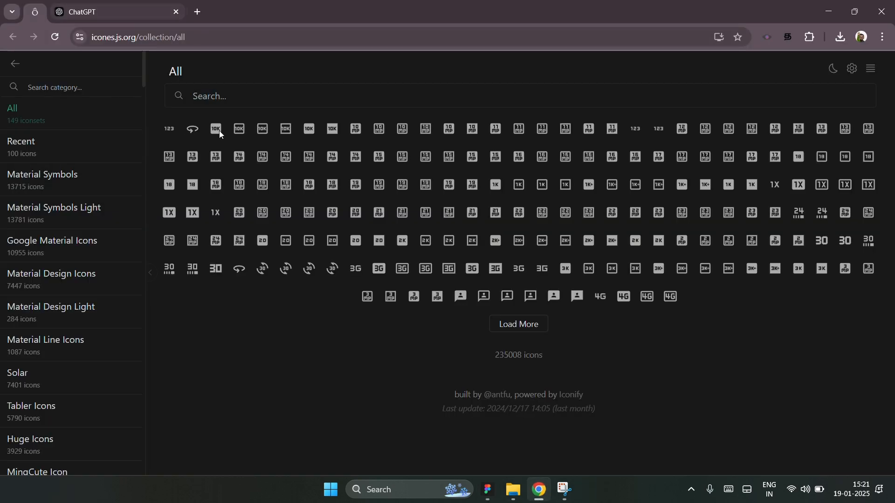
{"action": "left_click", "coordinate": [222, 97]}
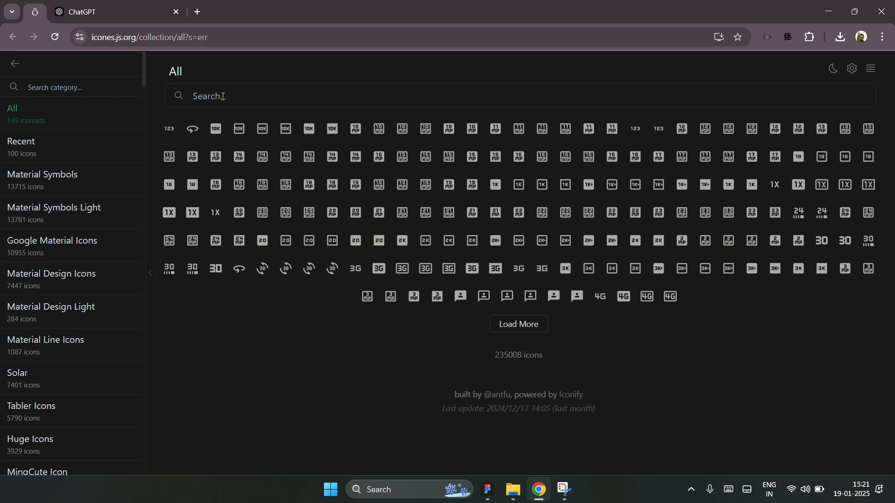
{"action": "type", "text": "or"}
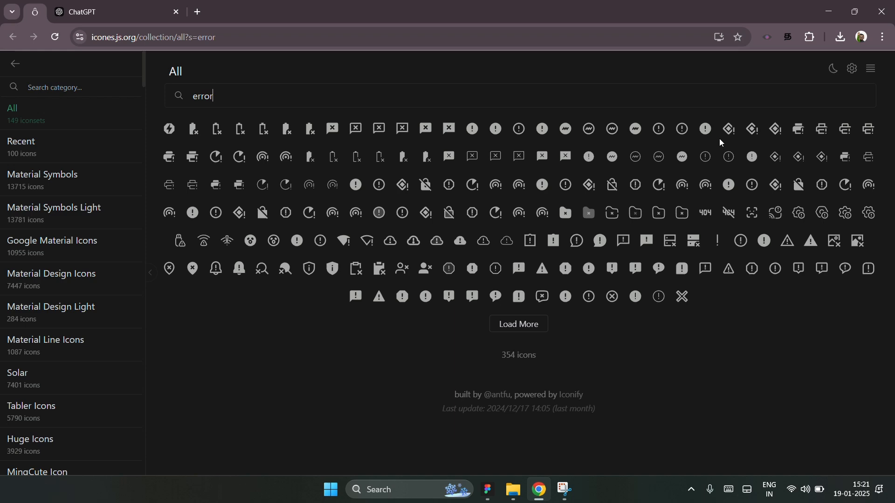
{"action": "left_click", "coordinate": [544, 189]}
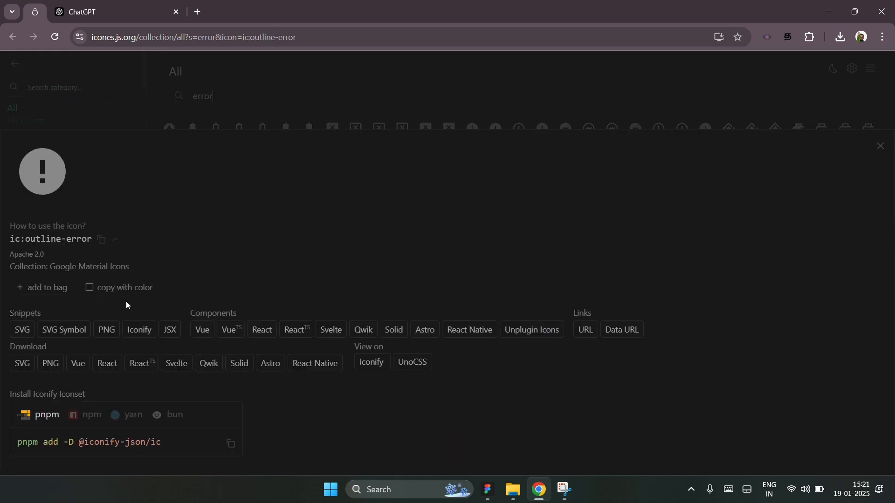
{"action": "left_click", "coordinate": [22, 329]}
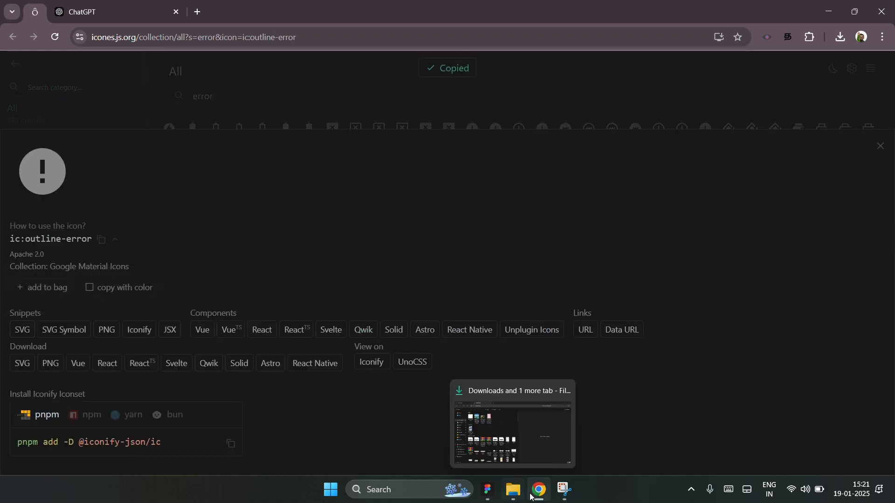
- Back in Figma, paste the error icon at 17 × 17 under the email field's left edge, with the error message beside it at X 64
{"action": "left_click", "coordinate": [487, 489]}
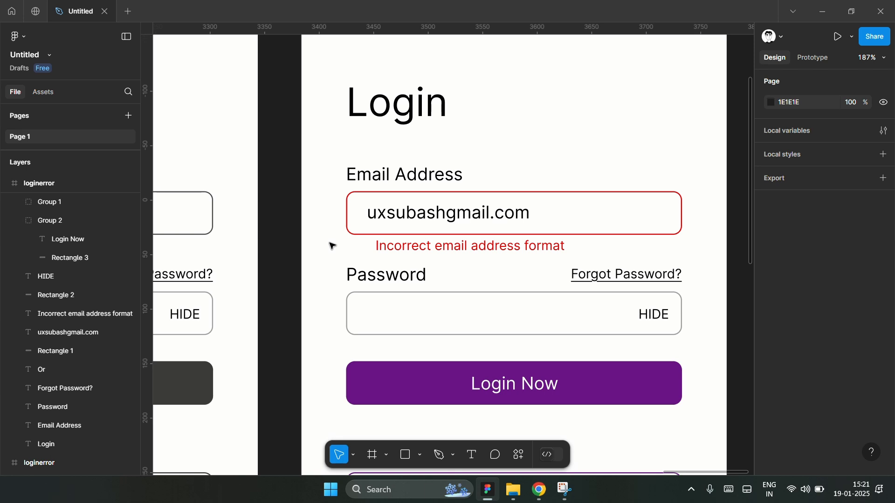
{"action": "key", "text": "ctrl+v"}
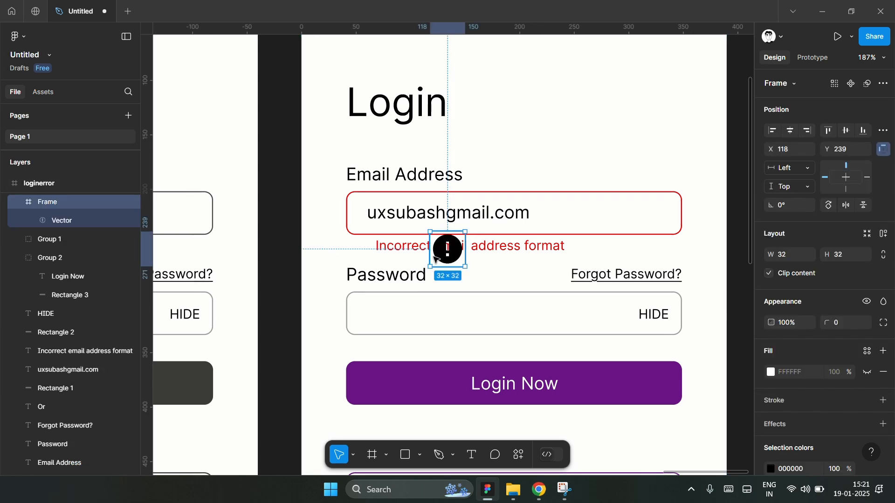
{"action": "left_click_drag", "start_coordinate": [447, 251], "coordinate": [355, 248]}
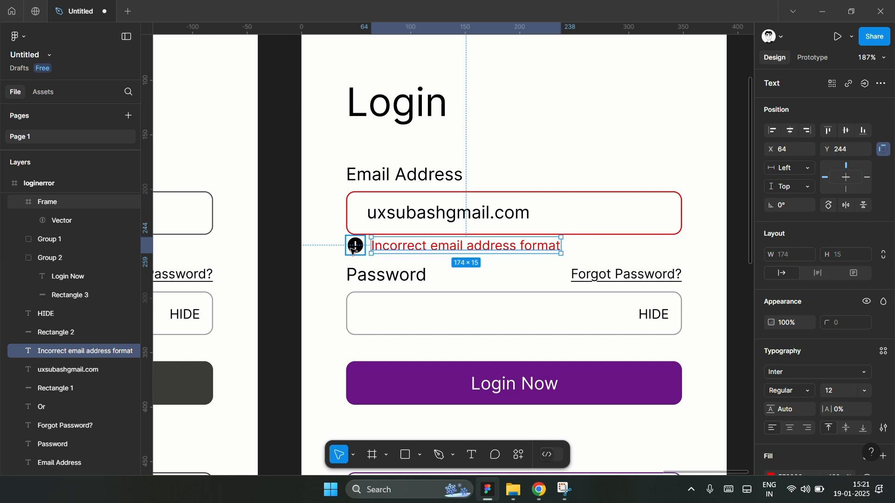
- Recolor the error icon beside the message with the page's red, FF0000
{"action": "left_click", "coordinate": [356, 246]}
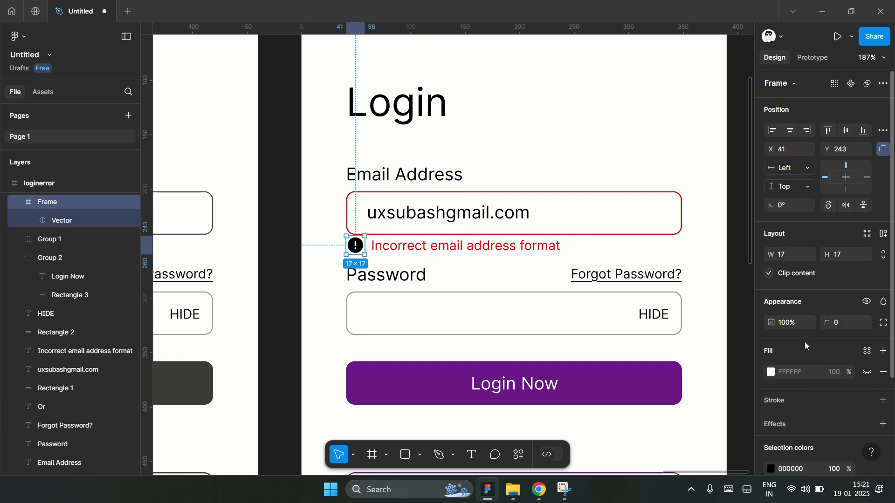
{"action": "scroll", "coordinate": [803, 343], "scroll_direction": "down", "scroll_amount": 2}
{"action": "left_click", "coordinate": [771, 386]}
{"action": "left_click", "coordinate": [685, 418]}
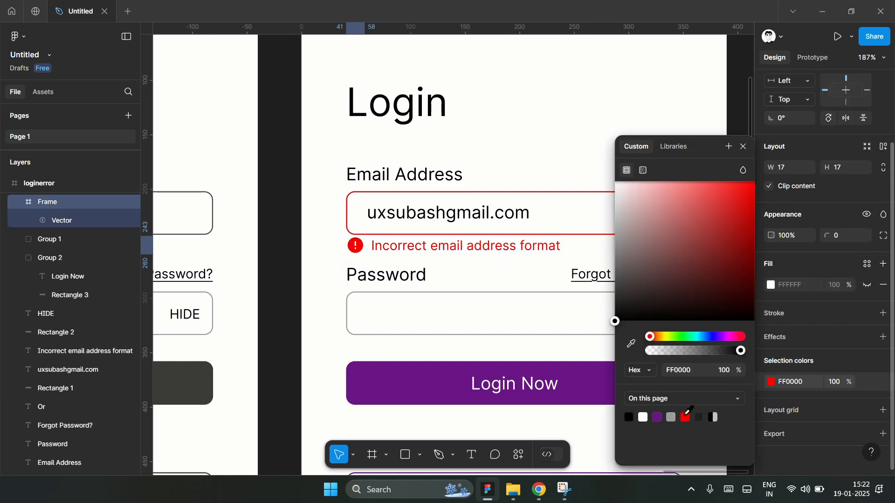
{"action": "left_click", "coordinate": [287, 233]}
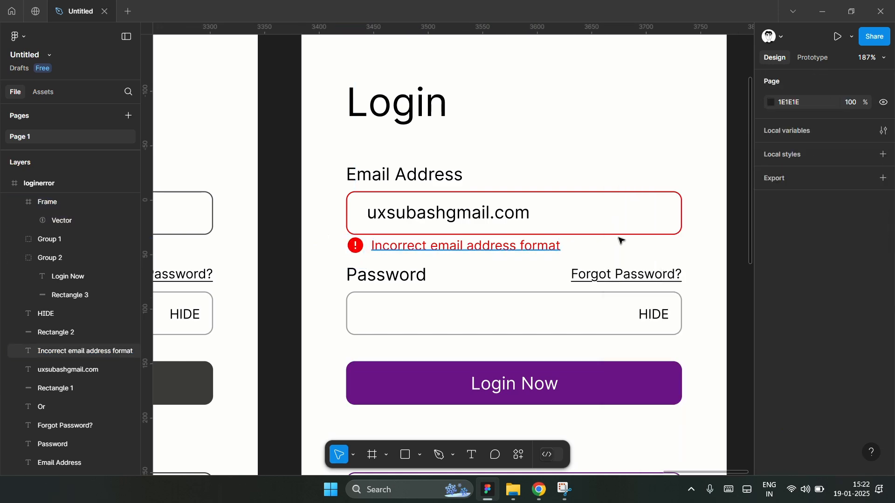
- Move the error message closer to the red icon, to X 62
{"action": "scroll", "coordinate": [619, 239], "scroll_direction": "down", "scroll_amount": 5}
{"action": "scroll", "coordinate": [625, 236], "scroll_direction": "down", "scroll_amount": 1}
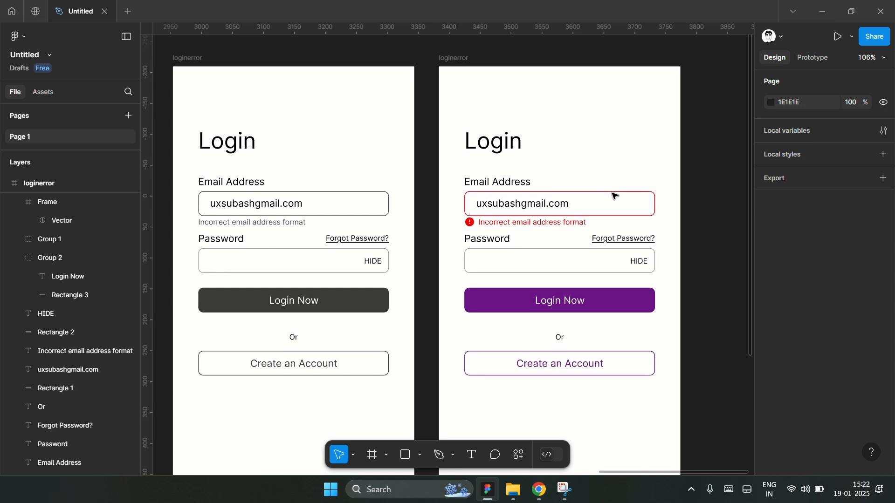
{"action": "left_click", "coordinate": [524, 225]}
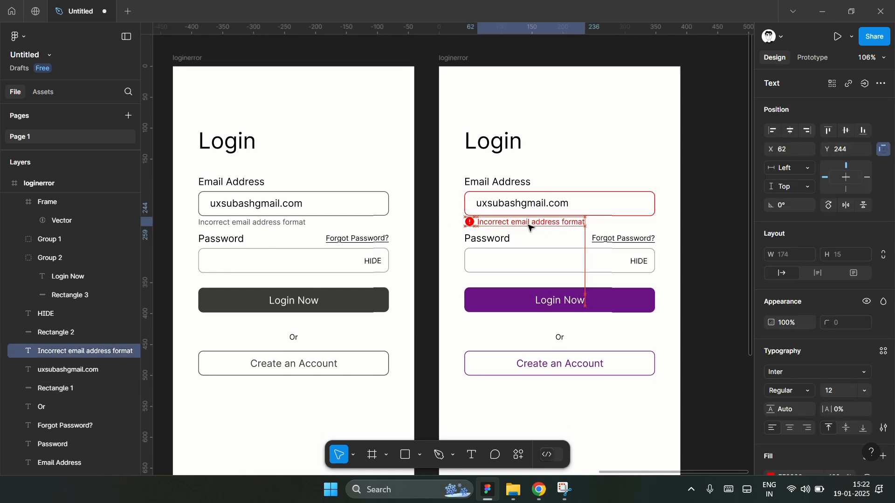
{"action": "left_click", "coordinate": [701, 223]}
- Shrink the red error icon to 16 × 16 and align it with the email field at X 41, Y 243
{"action": "scroll", "coordinate": [510, 202], "scroll_direction": "up", "scroll_amount": 10}
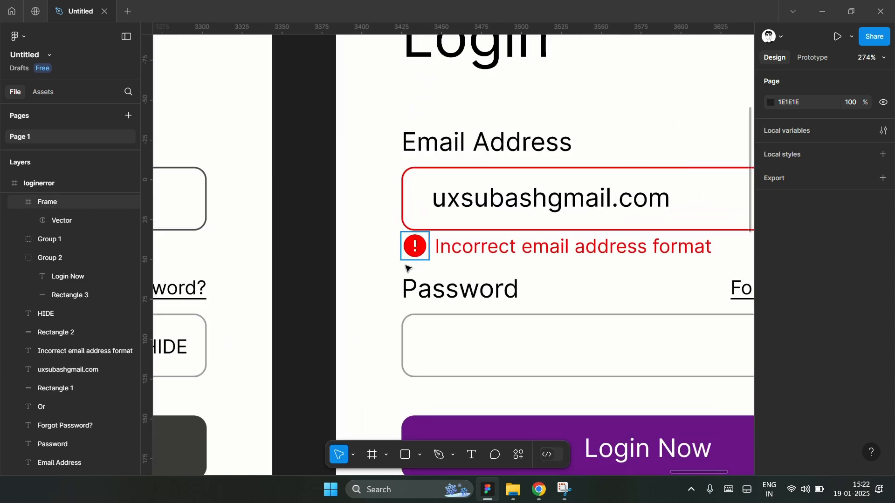
{"action": "left_click", "coordinate": [404, 261]}
{"action": "left_click_drag", "start_coordinate": [404, 261], "coordinate": [409, 257]}
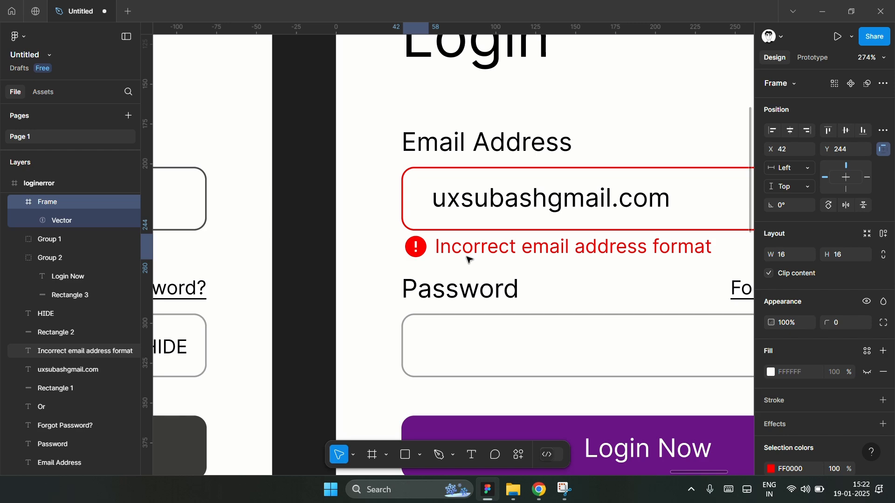
{"action": "key", "text": "Up"}
{"action": "key", "text": "Left"}
{"action": "scroll", "coordinate": [470, 260], "scroll_direction": "down", "scroll_amount": 5}
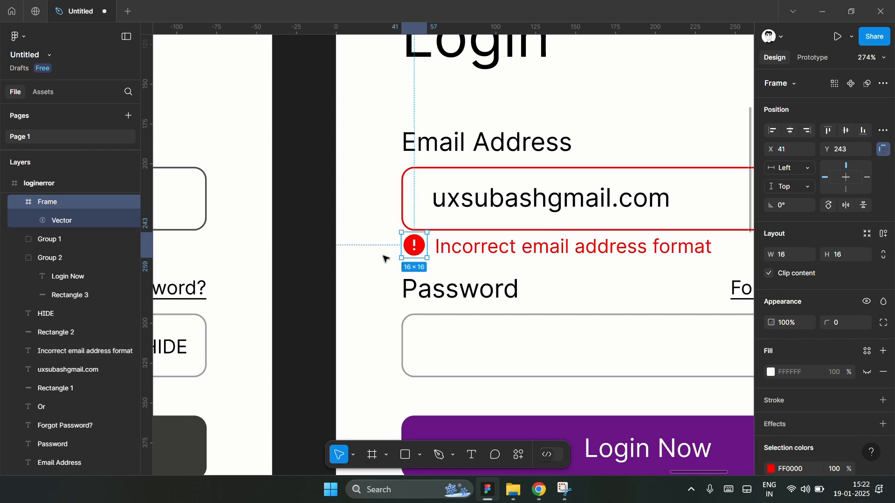
{"action": "left_click", "coordinate": [658, 251]}
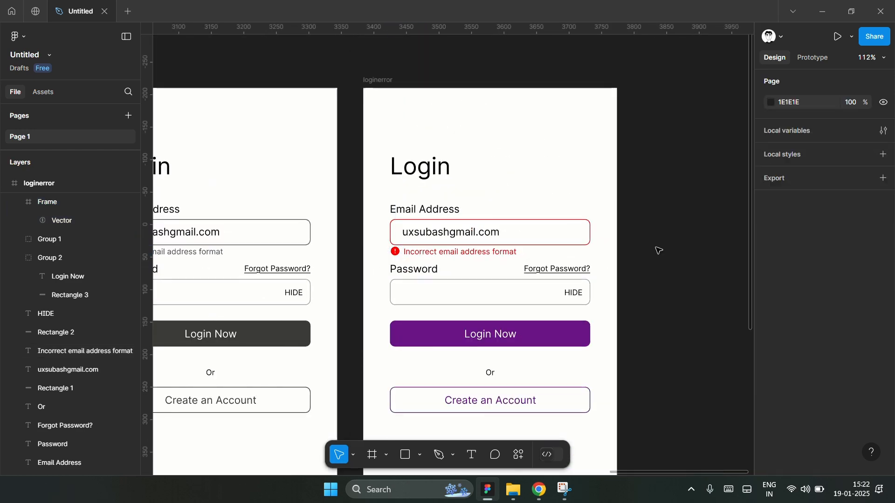
- Apply the Luminosity blend mode to the loginerror frame with the icon to compare it with the icon-free grayscale frame
{"action": "scroll", "coordinate": [624, 181], "scroll_direction": "down", "scroll_amount": 2}
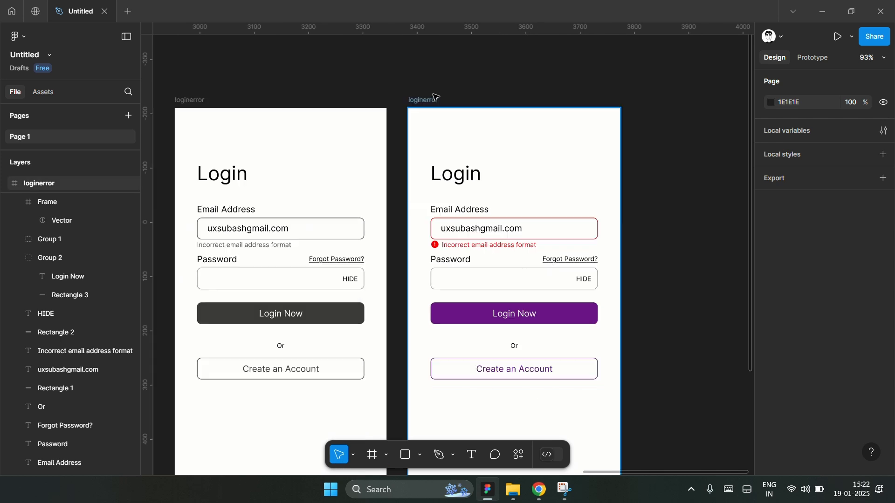
{"action": "left_click", "coordinate": [438, 107]}
{"action": "left_click", "coordinate": [867, 265]}
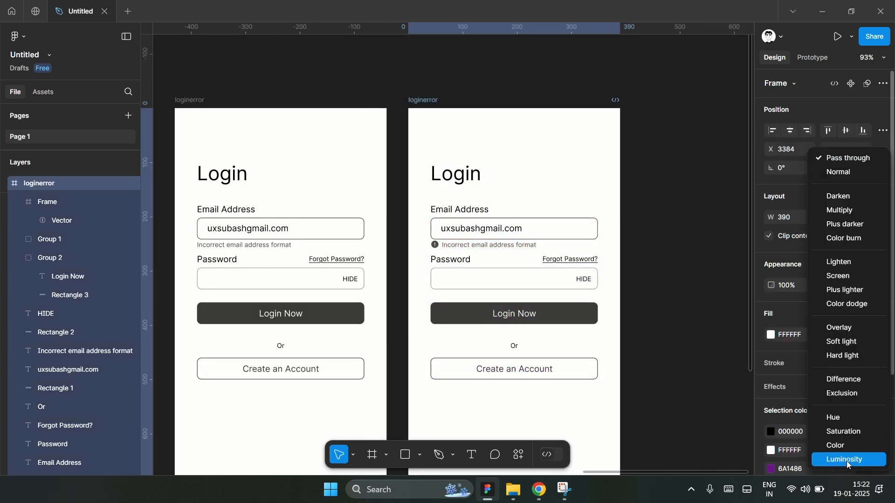
{"action": "left_click", "coordinate": [661, 258]}
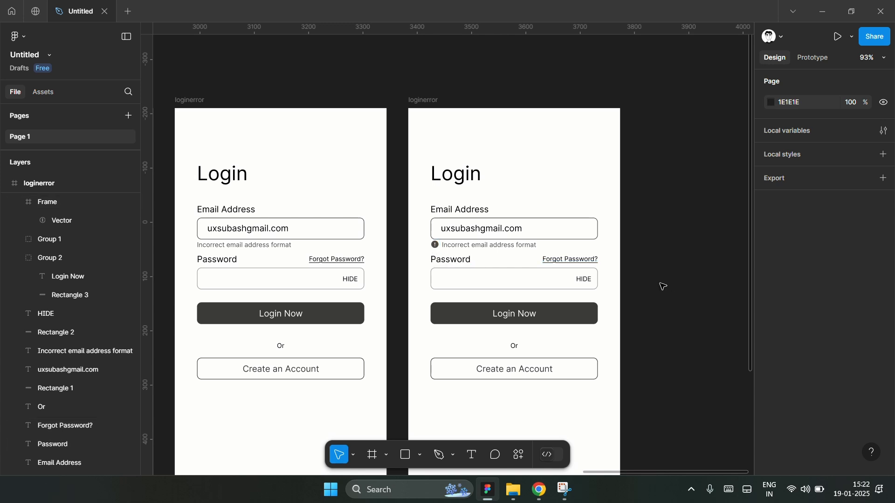
- Copy the loginerror frame to the right in full color and clear its error state: delete the message and icon, and make the email outline gray
{"action": "left_click", "coordinate": [424, 101]}
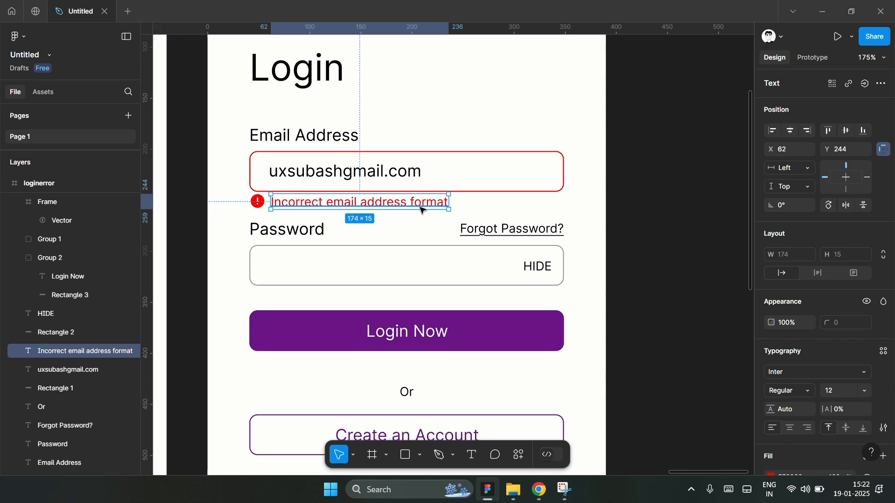
{"action": "key", "text": "Delete"}
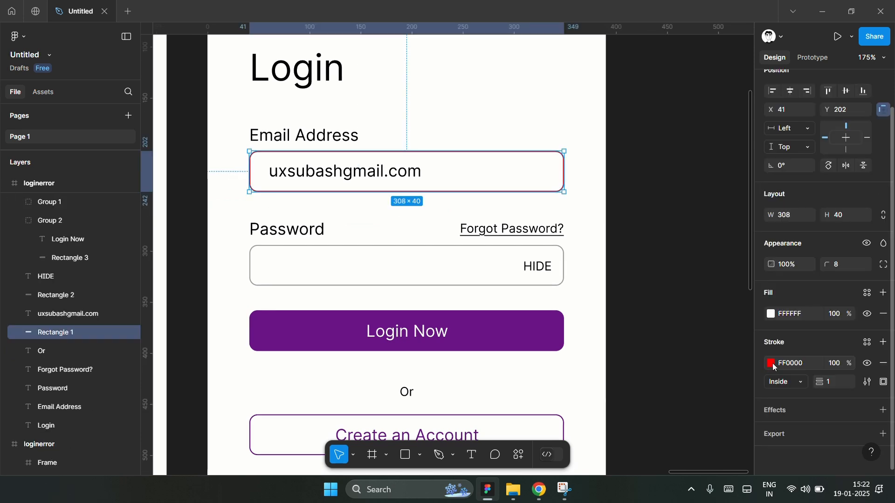
{"action": "left_click", "coordinate": [771, 363]}
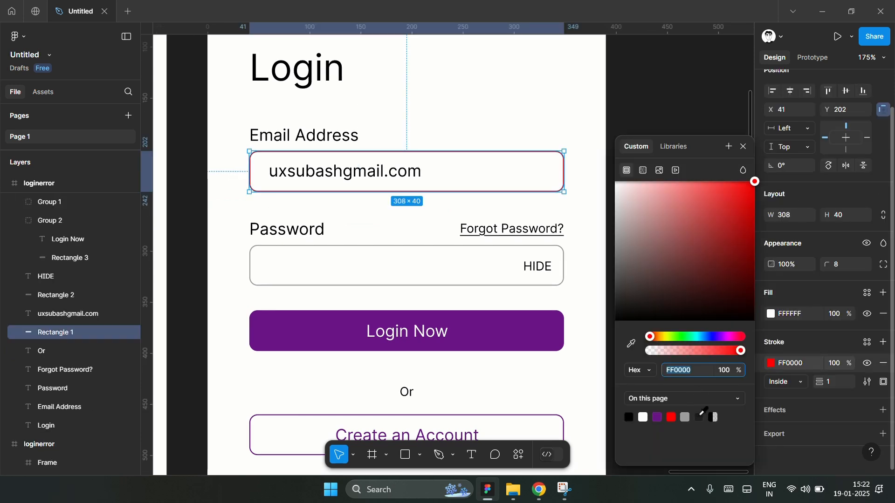
{"action": "left_click", "coordinate": [646, 121]}
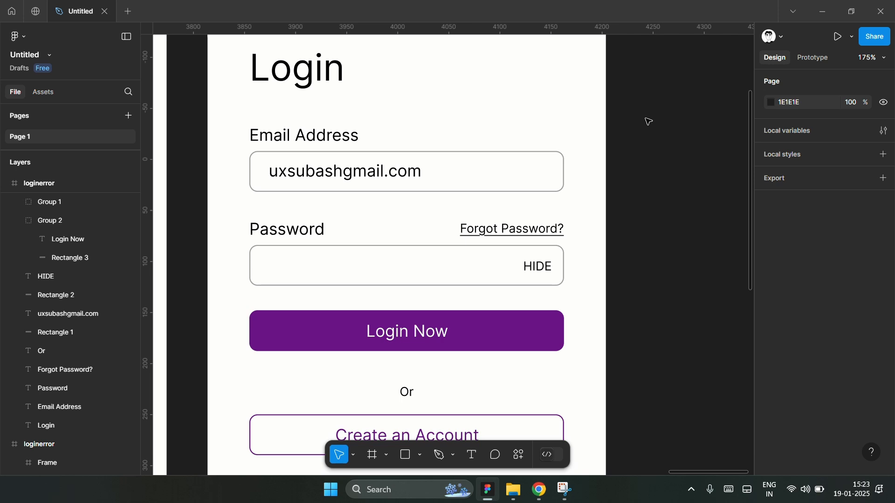
- Change the copied screen's "Login" title to "Create Account"
{"action": "scroll", "coordinate": [277, 196], "scroll_direction": "down", "scroll_amount": 3}
{"action": "scroll", "coordinate": [294, 285], "scroll_direction": "down", "scroll_amount": 2}
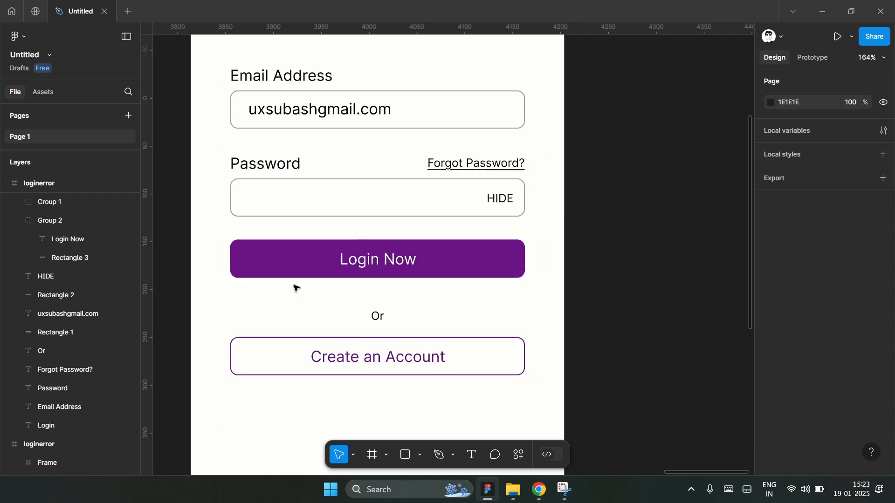
{"action": "scroll", "coordinate": [296, 288], "scroll_direction": "up", "scroll_amount": 4}
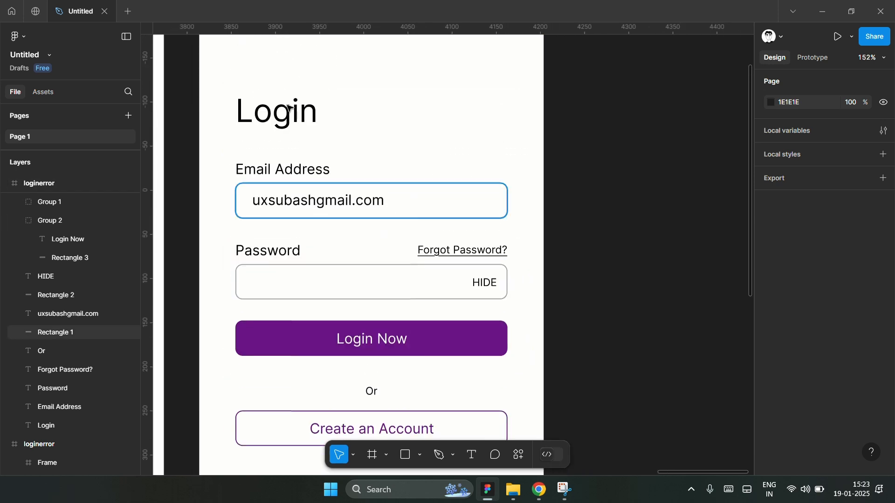
{"action": "double_click", "coordinate": [311, 122]}
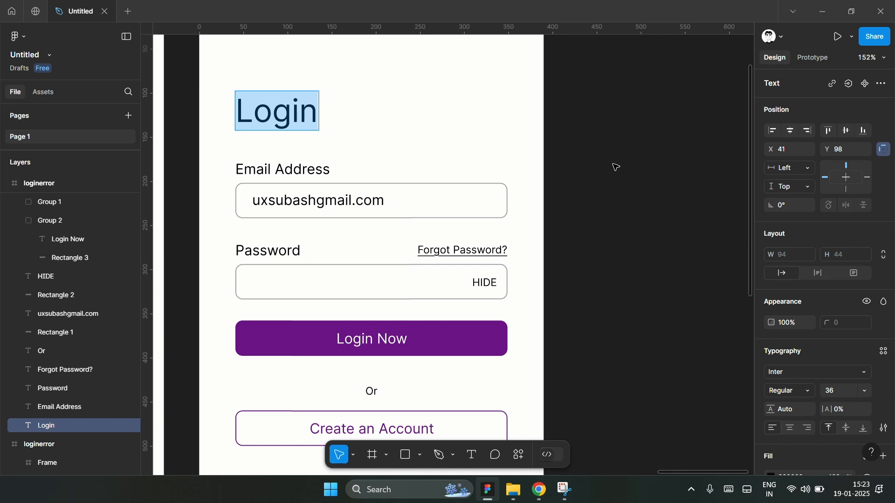
{"action": "type", "text": "Create Acco"}
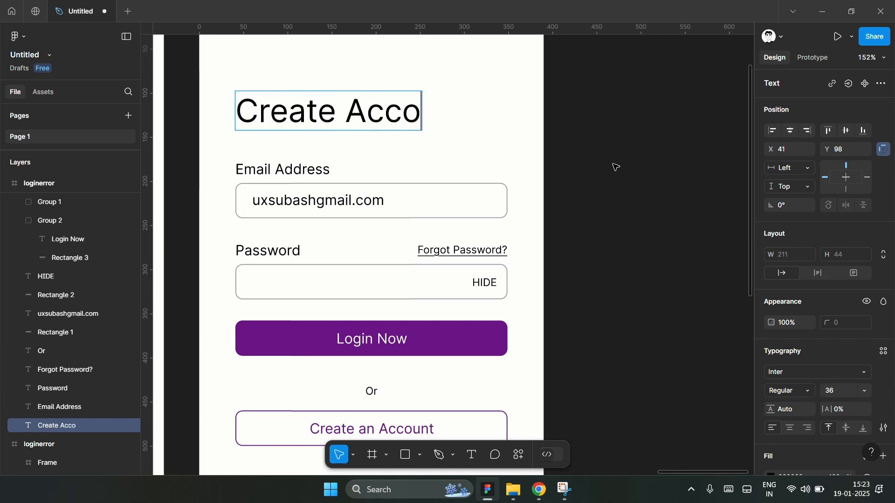
{"action": "type", "text": "unt"}
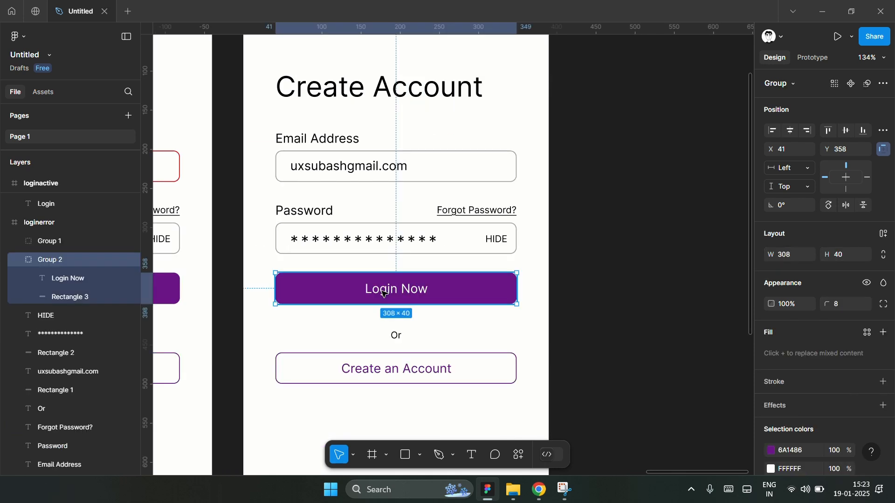
- Relabel the filled purple "Login Now" button on the account creation screen as "Create Account Now"
{"action": "double_click", "coordinate": [384, 292]}
{"action": "type", "text": "Creat"}
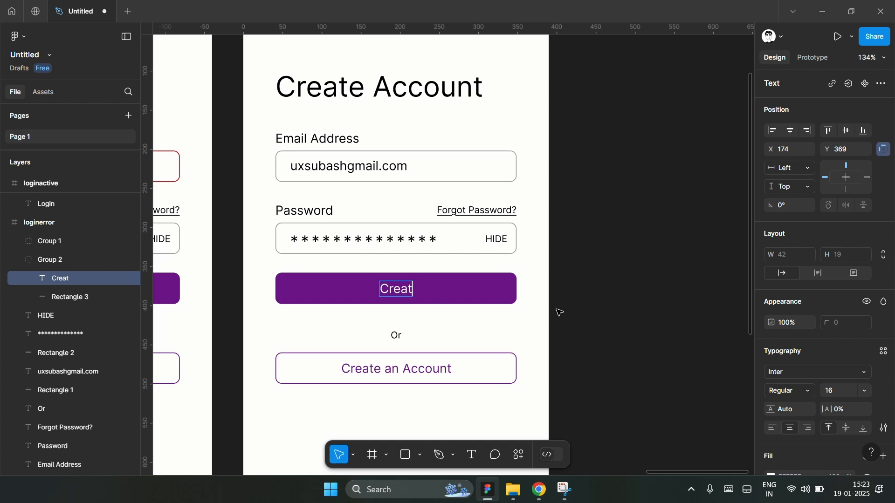
{"action": "type", "text": "e Account Now"}
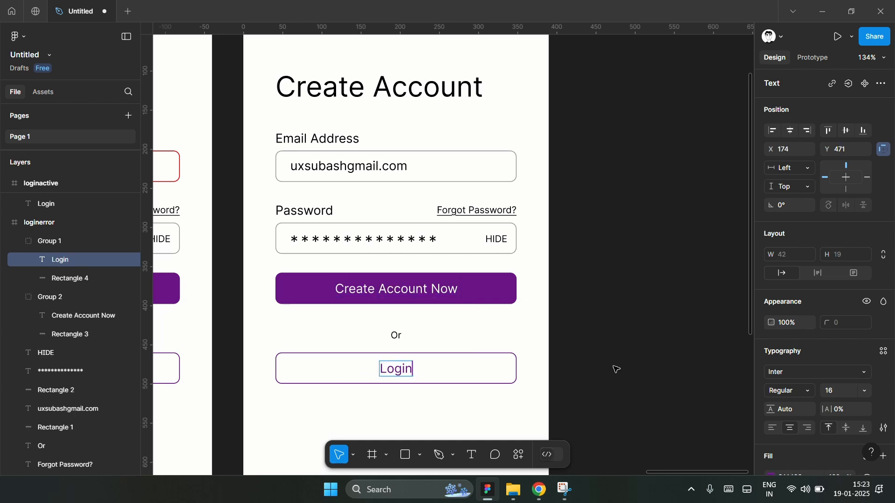
- Relabel the outlined button as "Login" and replace the "Or" text above it with "Already have an account"
{"action": "type", "text": "Now"}
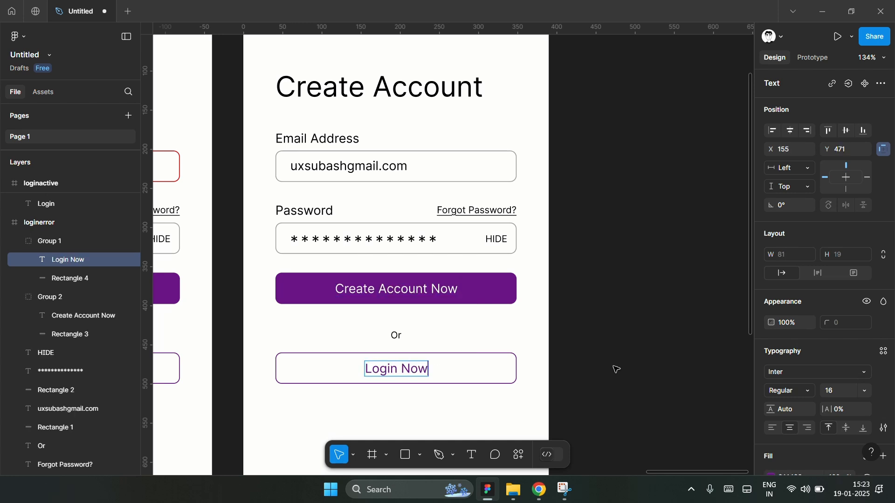
{"action": "key", "text": "BackSpace"}
{"action": "key", "text": "BackSpace"}
{"action": "key", "text": "BackSpace"}
{"action": "left_click", "coordinate": [604, 363]}
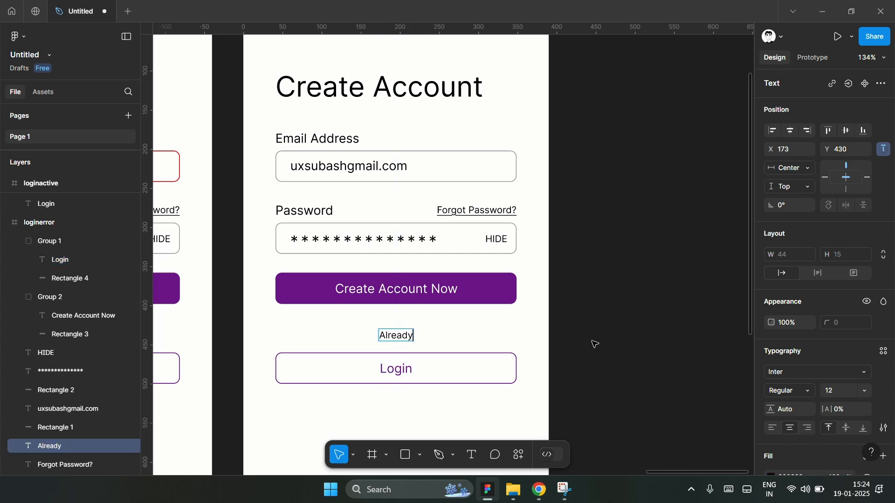
{"action": "type", "text": "have an account"}
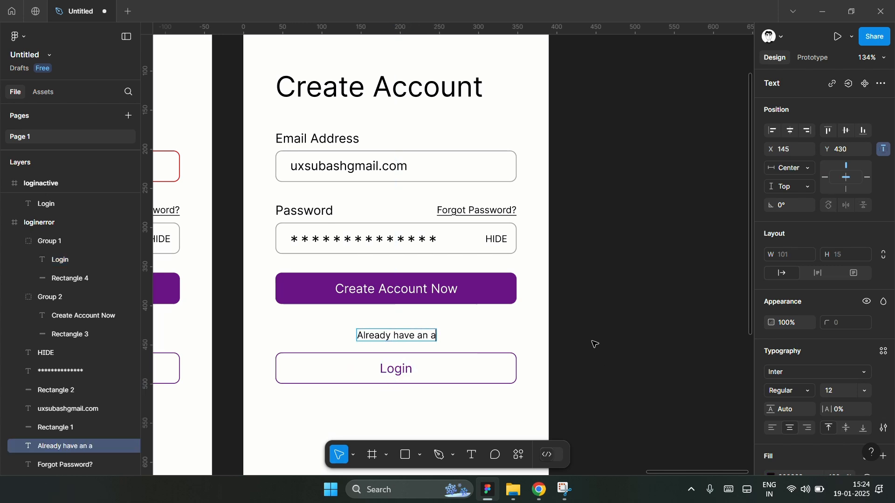
{"action": "left_click", "coordinate": [595, 345]}
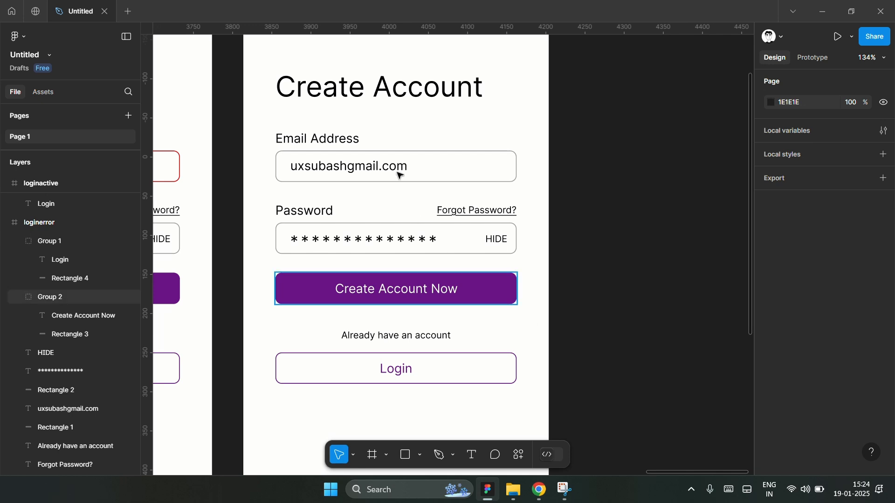
- Move both buttons and the "Already have an account" text down to make room for another field
{"action": "scroll", "coordinate": [352, 154], "scroll_direction": "down", "scroll_amount": 4}
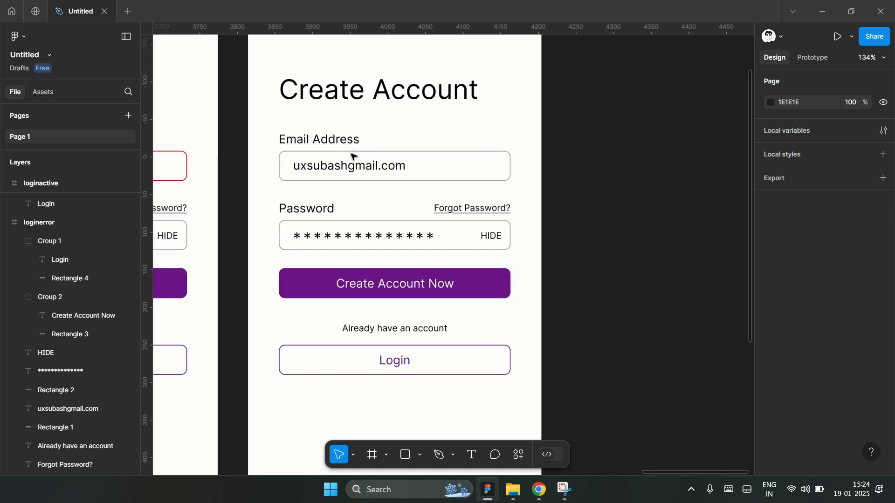
{"action": "left_click_drag", "start_coordinate": [514, 352], "coordinate": [286, 236]}
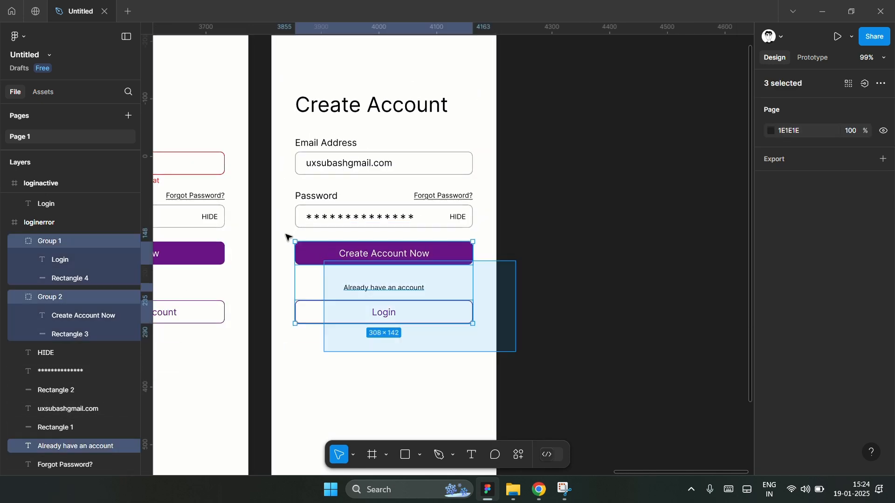
{"action": "left_click_drag", "start_coordinate": [381, 261], "coordinate": [381, 335]}
- Delete the "Forgot Password?" link and duplicate the password field below itself with the label "Reenter Password"
{"action": "left_click", "coordinate": [443, 199]}
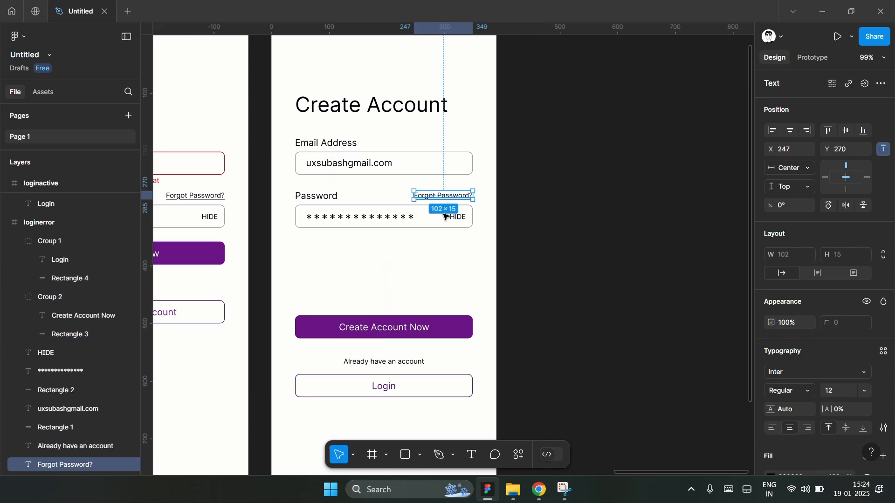
{"action": "key", "text": "Delete"}
{"action": "left_click_drag", "start_coordinate": [483, 245], "coordinate": [293, 200]}
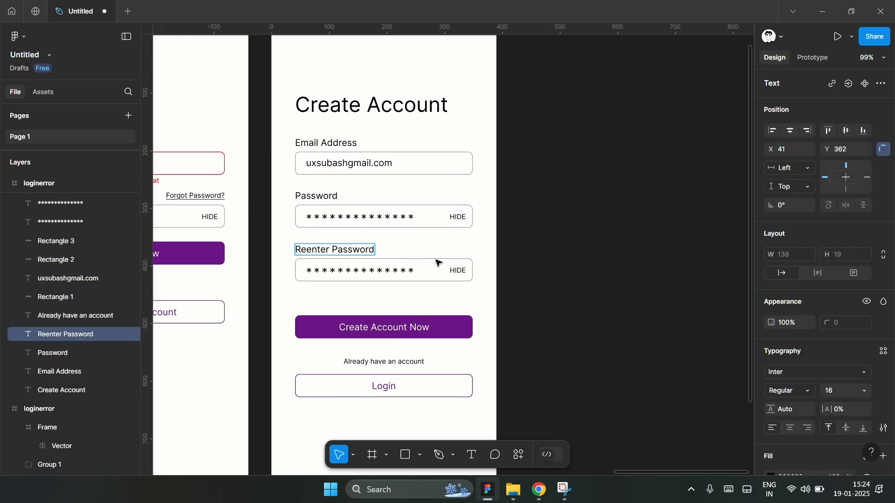
{"action": "key", "text": "Escape"}
- Raise the title, duplicate the email field above itself, label the copy "Your Name" and fill it with a sample first name
{"action": "scroll", "coordinate": [443, 194], "scroll_direction": "up", "scroll_amount": 1}
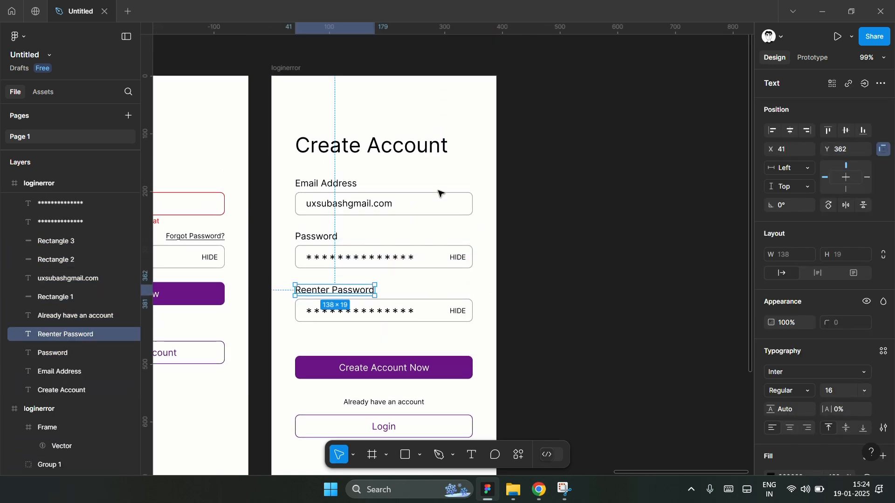
{"action": "left_click_drag", "start_coordinate": [370, 173], "coordinate": [307, 215]}
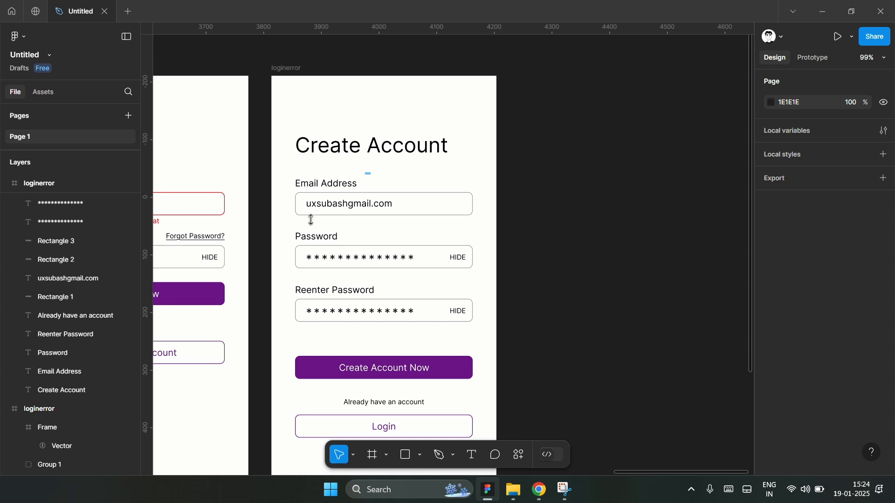
{"action": "key", "text": "ctrl+d"}
{"action": "left_click_drag", "start_coordinate": [416, 204], "coordinate": [409, 163]}
{"action": "left_click_drag", "start_coordinate": [409, 163], "coordinate": [410, 152]}
{"action": "type", "text": "Your Name"}
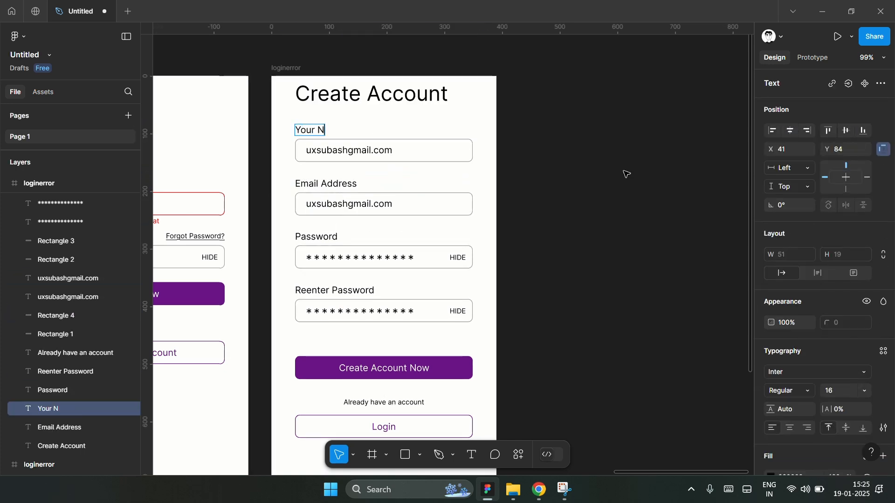
{"action": "left_click", "coordinate": [626, 174]}
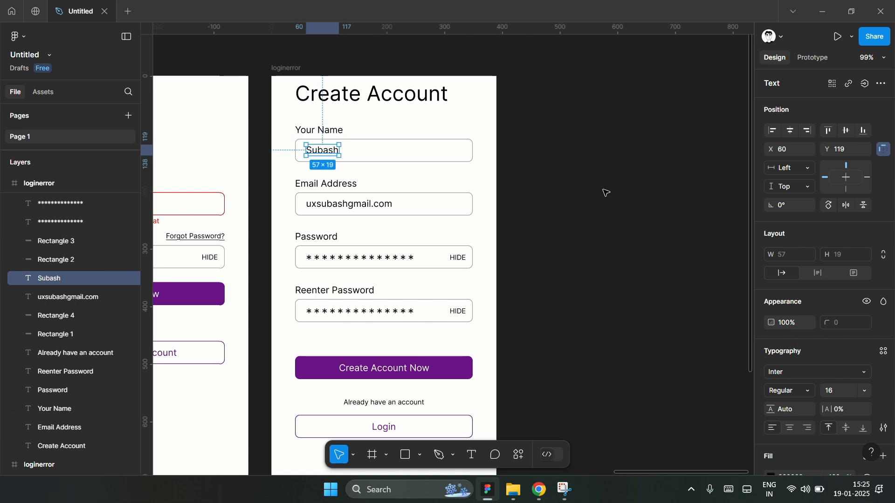
{"action": "left_click", "coordinate": [606, 193]}
- Bring both buttons and the text between them closer to the "Reenter Password" field, and lower the whole form slightly in the frame
{"action": "scroll", "coordinate": [536, 336], "scroll_direction": "down", "scroll_amount": 1}
{"action": "left_click_drag", "start_coordinate": [522, 333], "coordinate": [296, 437]}
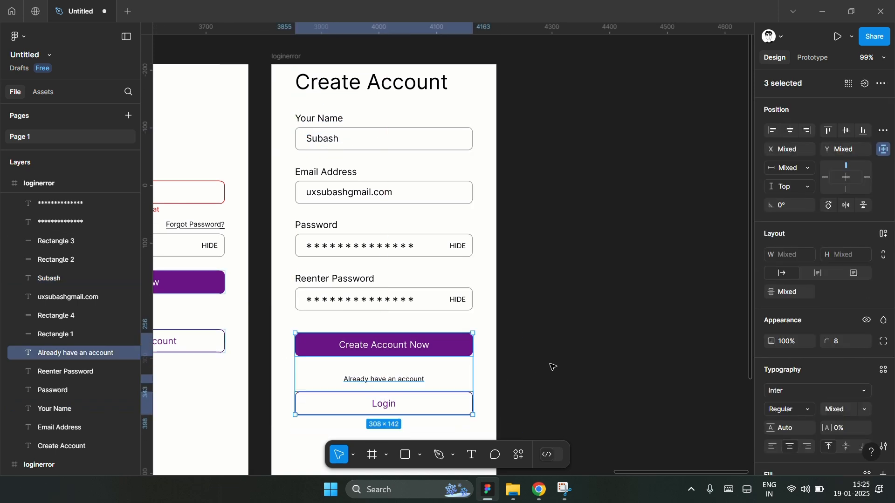
{"action": "key", "text": "shift+Up"}
{"action": "left_click", "coordinate": [554, 366]}
{"action": "scroll", "coordinate": [466, 316], "scroll_direction": "down", "scroll_amount": 3}
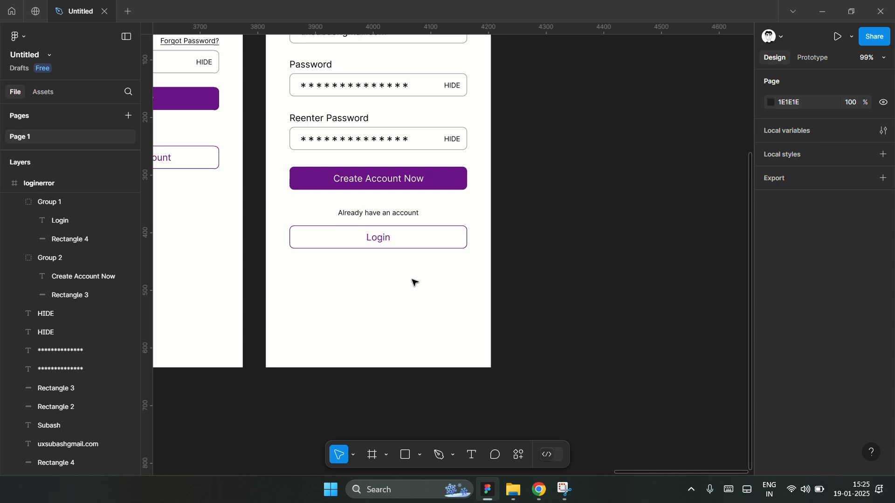
- Move the "Already have an account" text and the Login button down together toward the bottom of the frame
{"action": "left_click", "coordinate": [350, 215]}
{"action": "left_click", "coordinate": [425, 241], "text": "shift"}
{"action": "left_click_drag", "start_coordinate": [425, 244], "coordinate": [419, 342]}
{"action": "scroll", "coordinate": [536, 269], "scroll_direction": "up", "scroll_amount": 4}
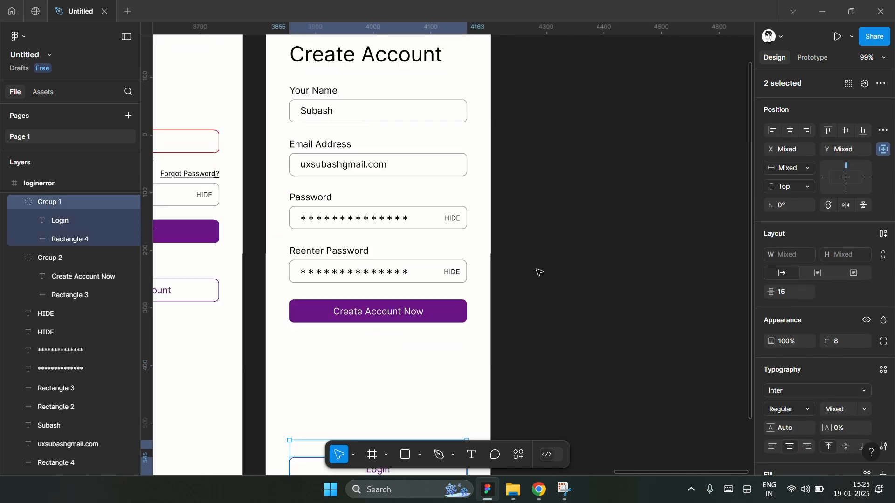
- Correct the second password field's label to "Re-enter Password"
{"action": "scroll", "coordinate": [363, 326], "scroll_direction": "up", "scroll_amount": 2}
{"action": "left_click", "coordinate": [273, 275]}
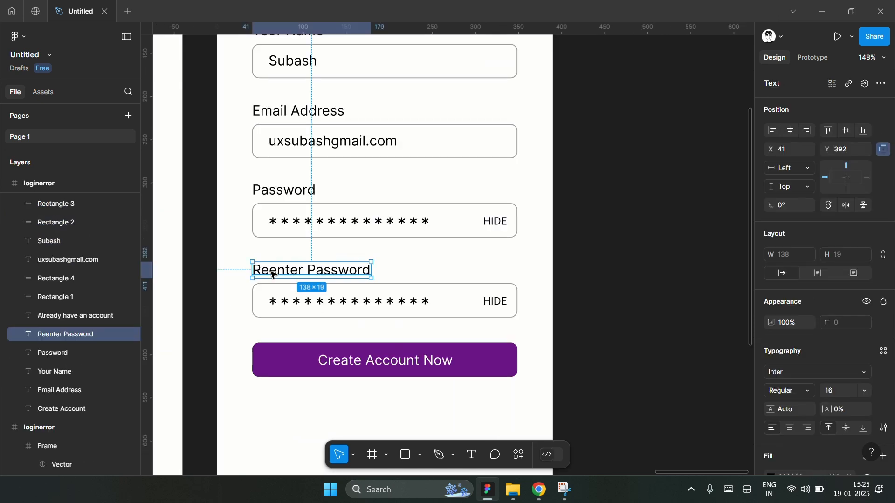
{"action": "double_click", "coordinate": [273, 275]}
{"action": "type", "text": "-"}
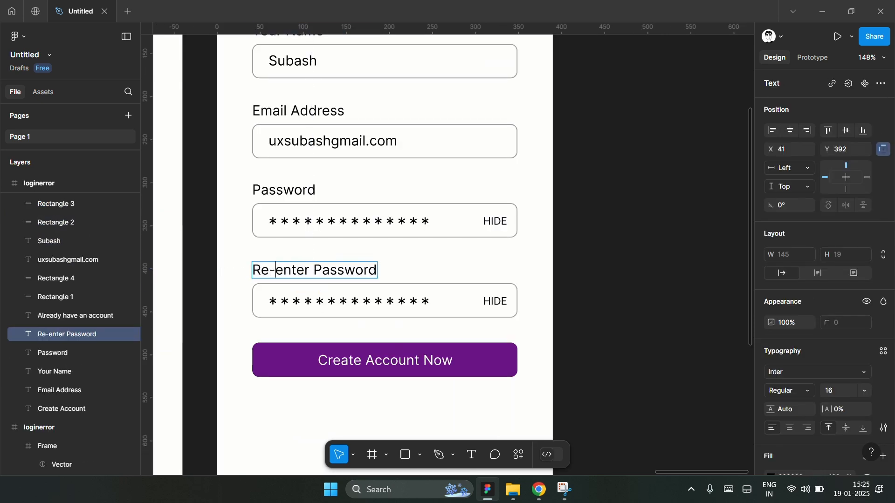
{"action": "key", "text": "Escape"}
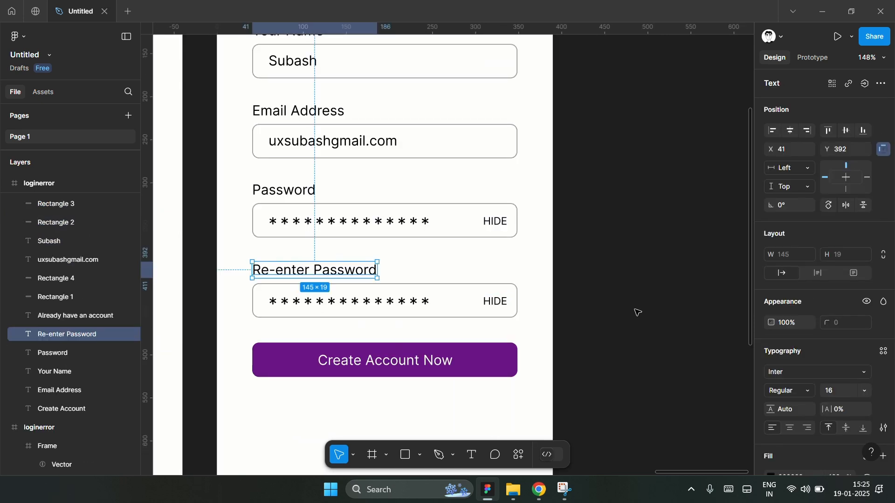
{"action": "scroll", "coordinate": [634, 312], "scroll_direction": "down", "scroll_amount": 3}
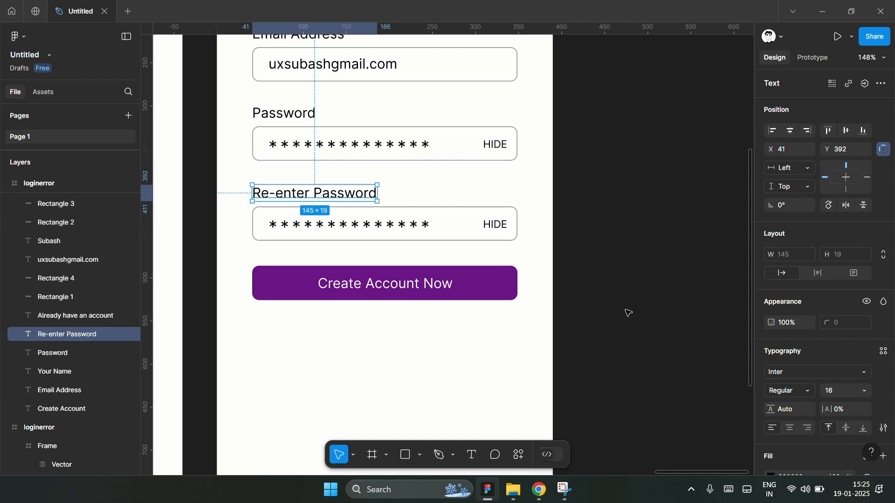
{"action": "left_click", "coordinate": [629, 313]}
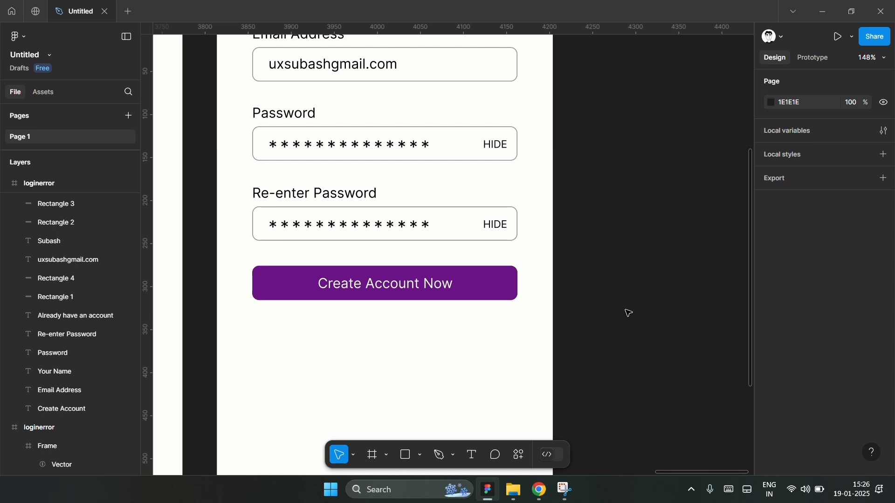
- Add the password hint text "abc Alphabets" below the Create Account Now button at X 81, Y 555
{"action": "scroll", "coordinate": [612, 299], "scroll_direction": "down", "scroll_amount": 3}
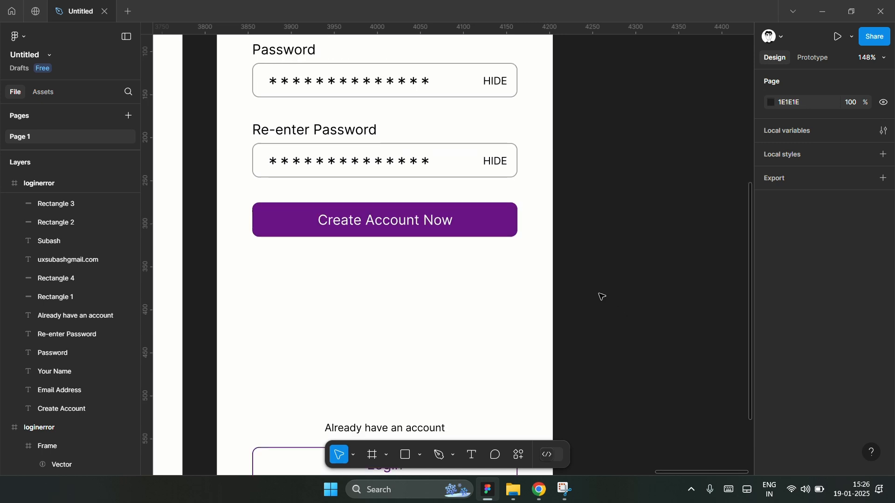
{"action": "scroll", "coordinate": [604, 297], "scroll_direction": "up", "scroll_amount": 3}
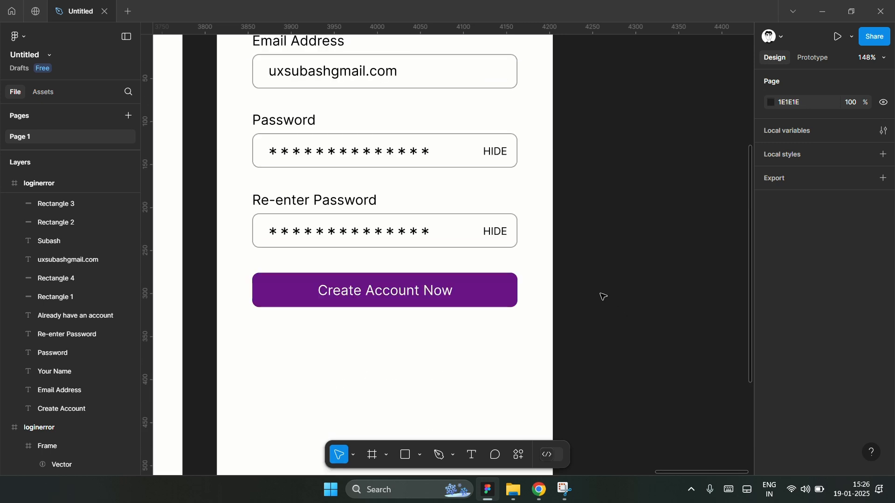
{"action": "scroll", "coordinate": [603, 296], "scroll_direction": "down", "scroll_amount": 1}
{"action": "scroll", "coordinate": [604, 297], "scroll_direction": "down", "scroll_amount": 1}
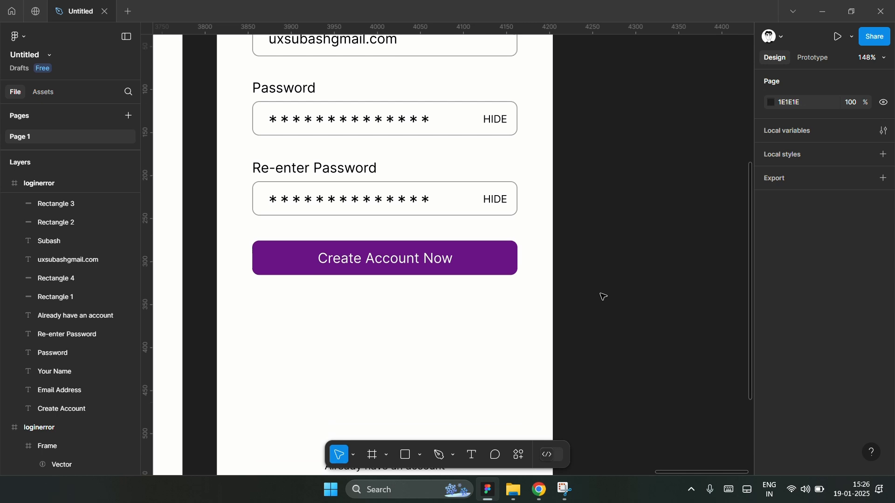
{"action": "key", "text": "ctrl+v"}
{"action": "type", "text": "bets"}
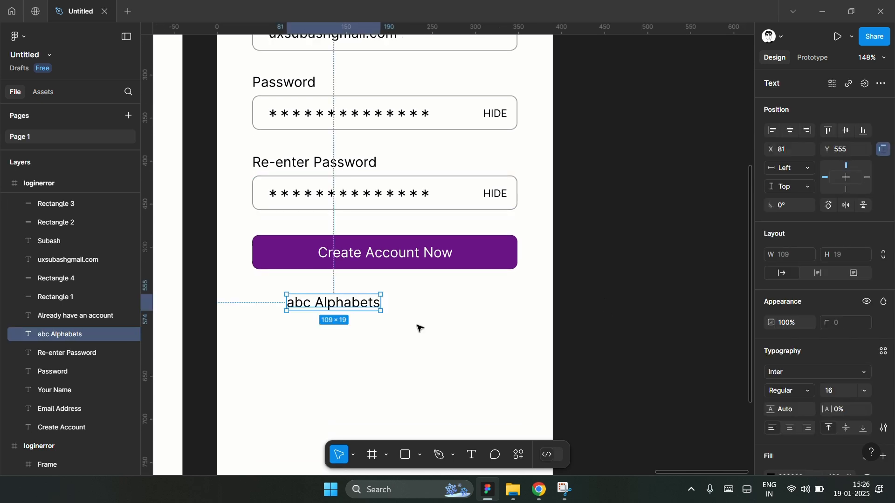
- Duplicate the hint line twice below itself and change the copies to "123 Numbers" and "@1# Special Characters"
{"action": "key", "text": "ctrl+d"}
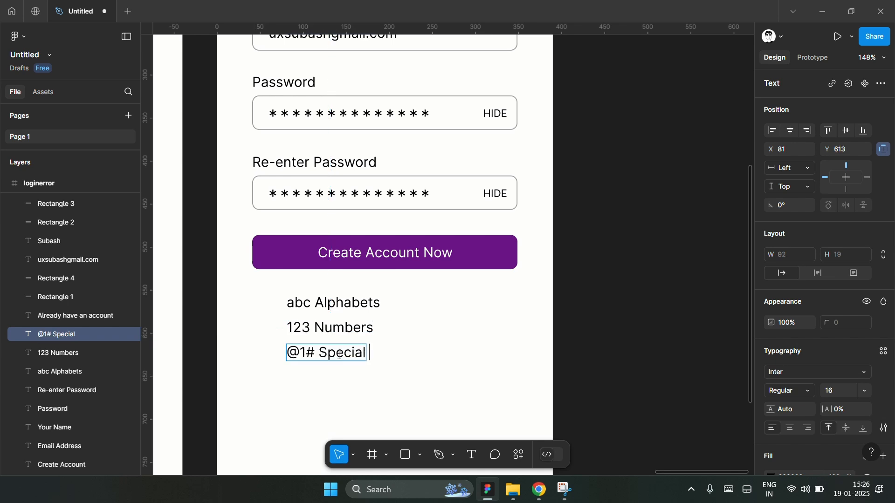
{"action": "type", "text": "Characters"}
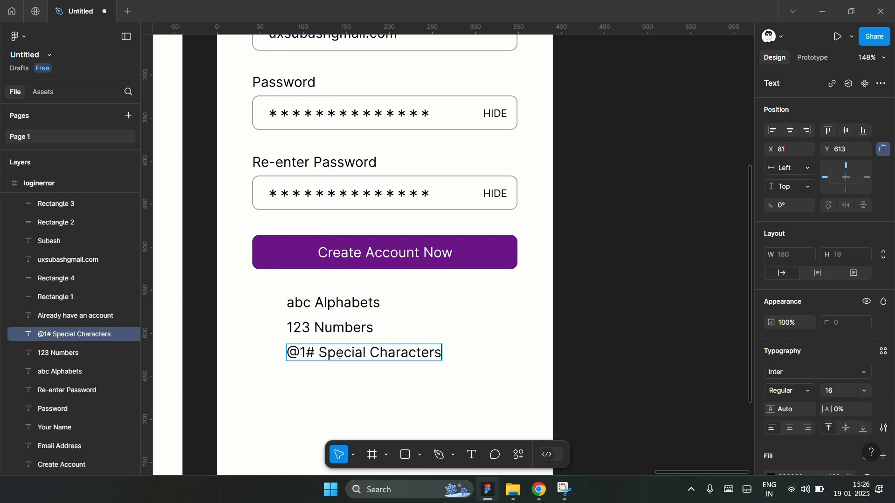
{"action": "key", "text": "Escape"}
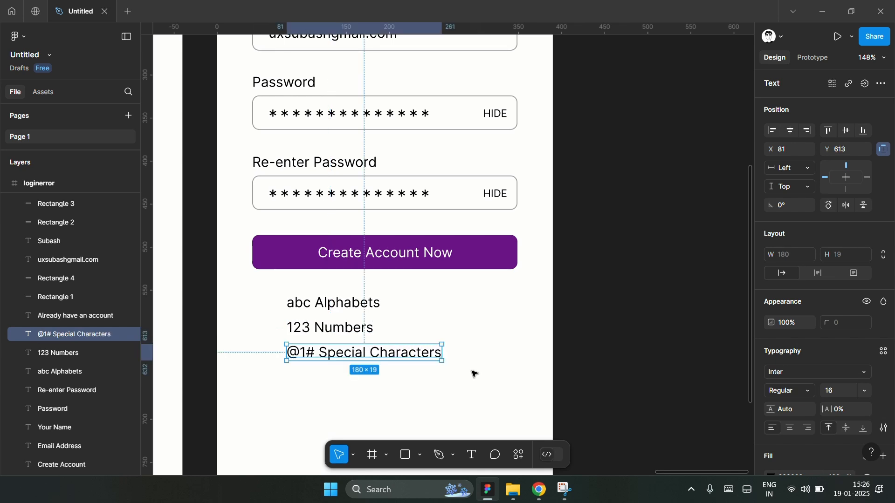
- Spread the three hint lines evenly by shifting "abc Alphabets" up slightly and "@1# Special Characters" down slightly
{"action": "left_click", "coordinate": [359, 302]}
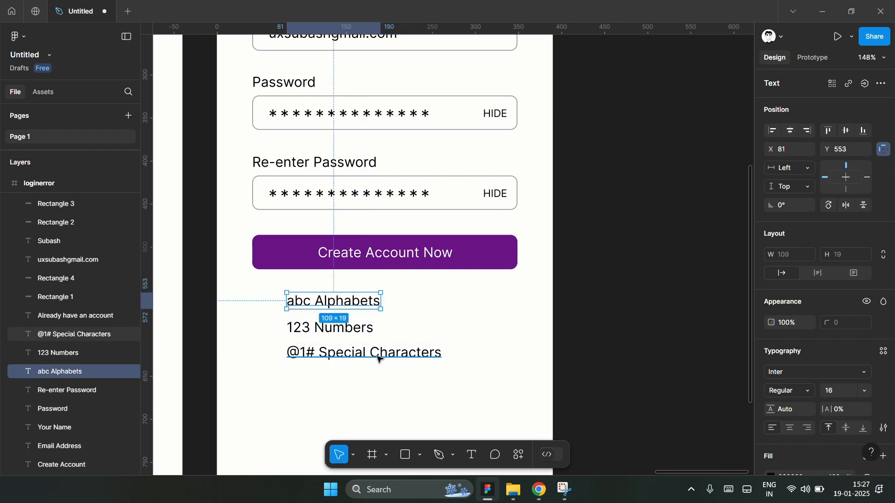
{"action": "left_click", "coordinate": [491, 325]}
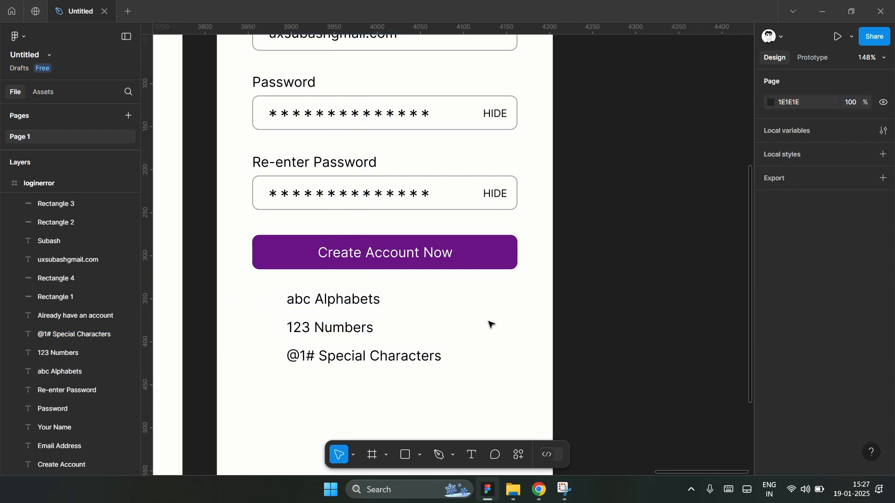
- Shift the hint lines down and add a copied line above them at X 81, Y 566 reading "Password must be 8 characters"
{"action": "scroll", "coordinate": [491, 324], "scroll_direction": "down", "scroll_amount": 1}
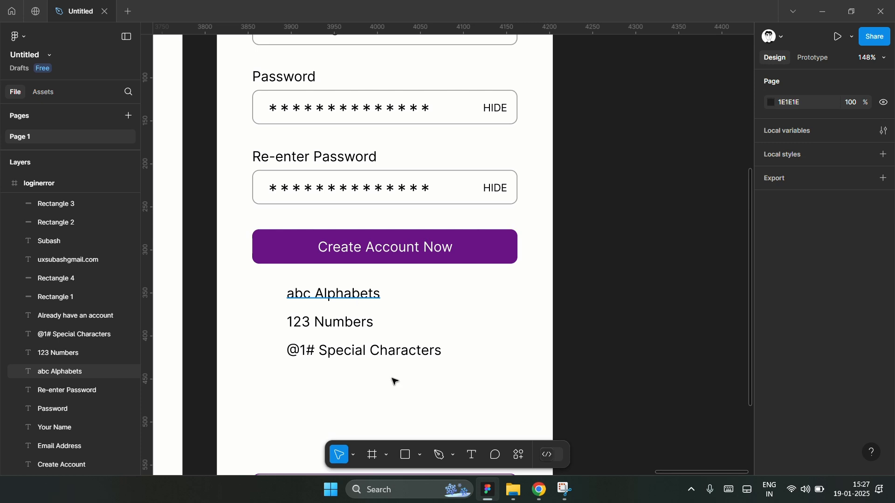
{"action": "left_click_drag", "start_coordinate": [395, 382], "coordinate": [350, 336]}
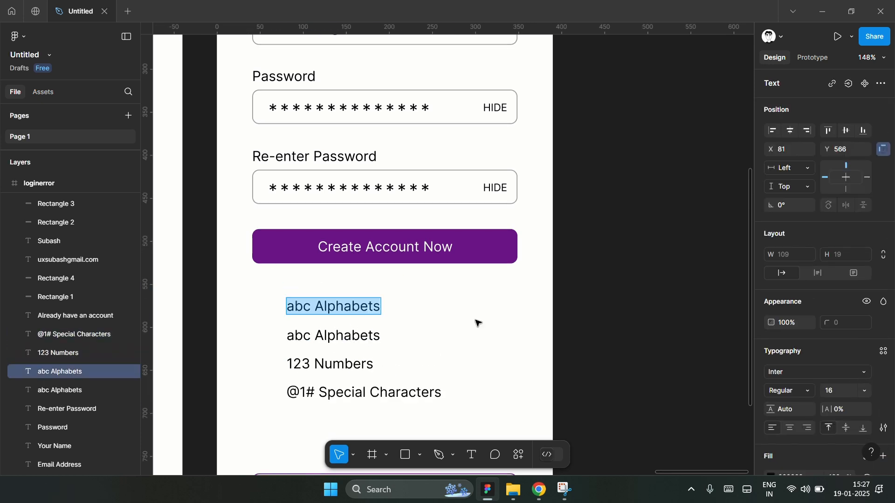
{"action": "type", "text": "Must be "}
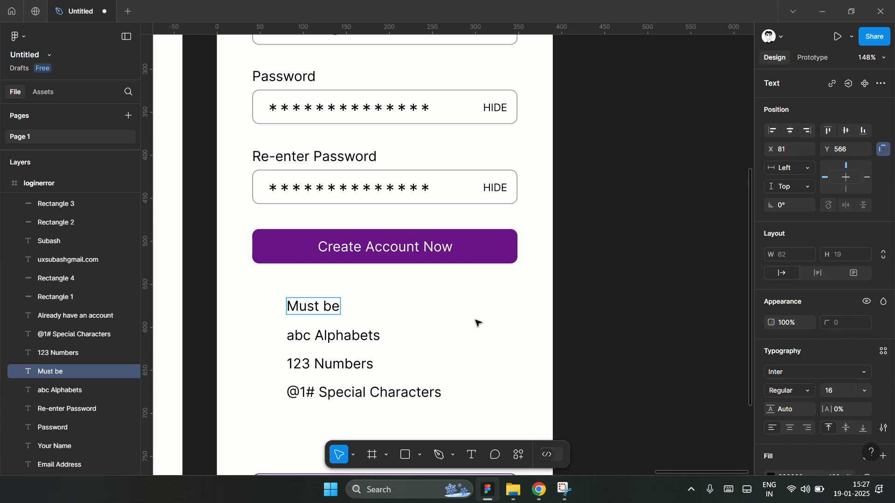
{"action": "type", "text": "8 characters"}
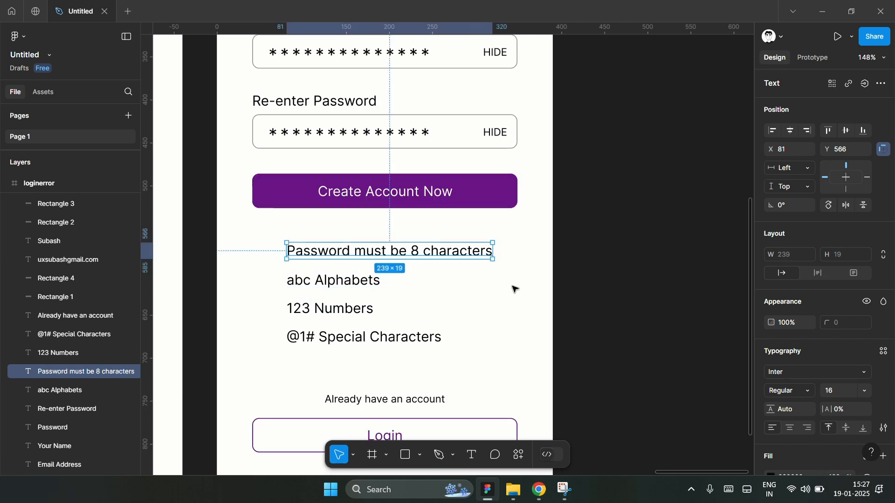
- Insert "atleast" before the 8 in the password length hint and set all four hint lines to text size 14
{"action": "key", "text": "Right"}
{"action": "key", "text": "Right"}
{"action": "key", "text": "Right"}
{"action": "key", "text": "Right"}
{"action": "key", "text": "Right"}
{"action": "key", "text": "Right"}
{"action": "key", "text": "Right"}
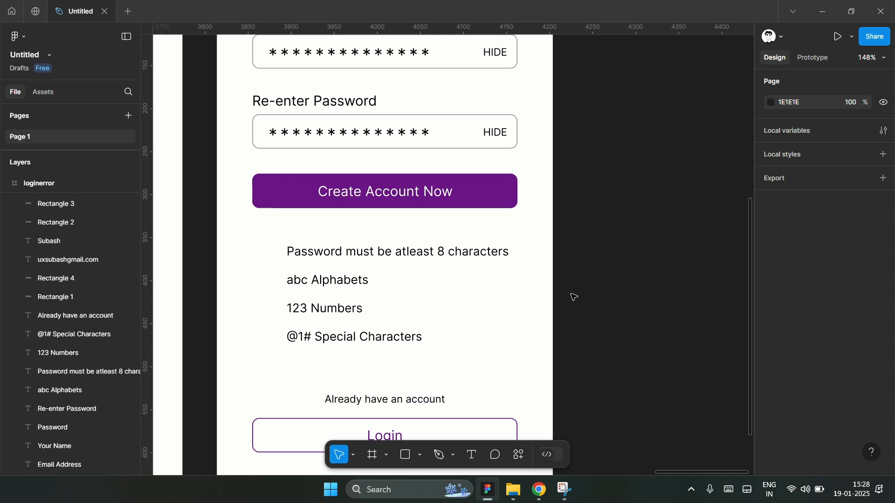
- Draw a check mark about 23 × 14 with the Pen tool in front of the password length hint
{"action": "scroll", "coordinate": [374, 280], "scroll_direction": "up", "scroll_amount": 2}
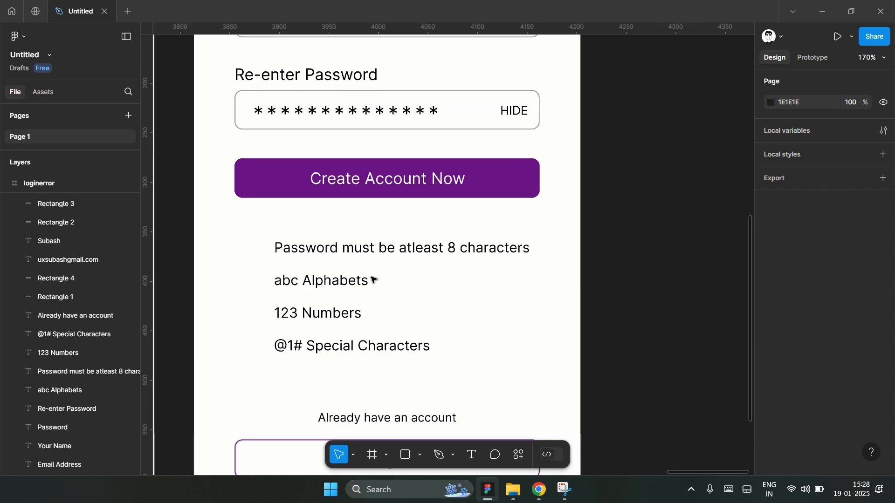
{"action": "scroll", "coordinate": [375, 279], "scroll_direction": "right", "scroll_amount": 1}
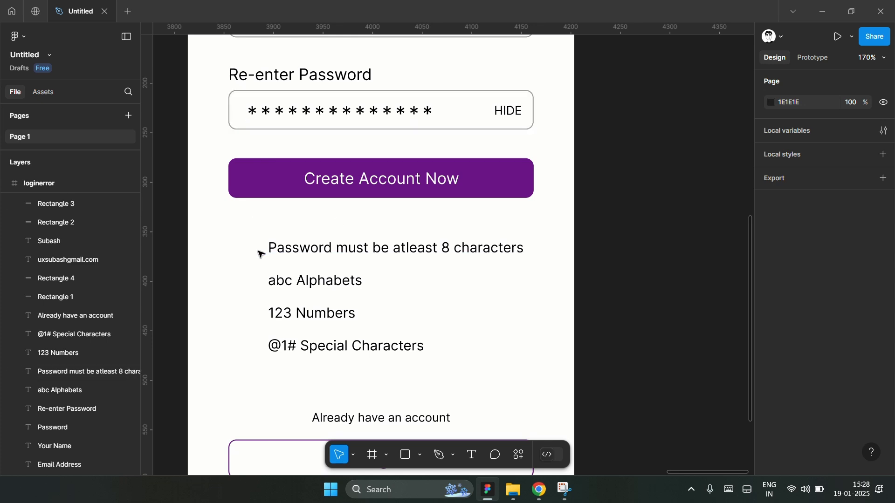
{"action": "scroll", "coordinate": [240, 261], "scroll_direction": "up", "scroll_amount": 3}
{"action": "key", "text": "p"}
{"action": "left_click", "coordinate": [230, 240]}
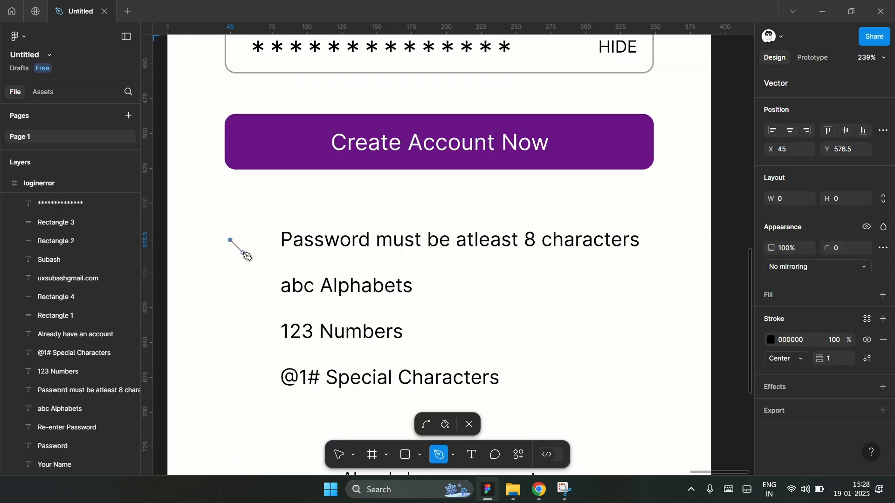
{"action": "left_click", "coordinate": [246, 254]}
{"action": "left_click", "coordinate": [262, 233]}
{"action": "key", "text": "Escape"}
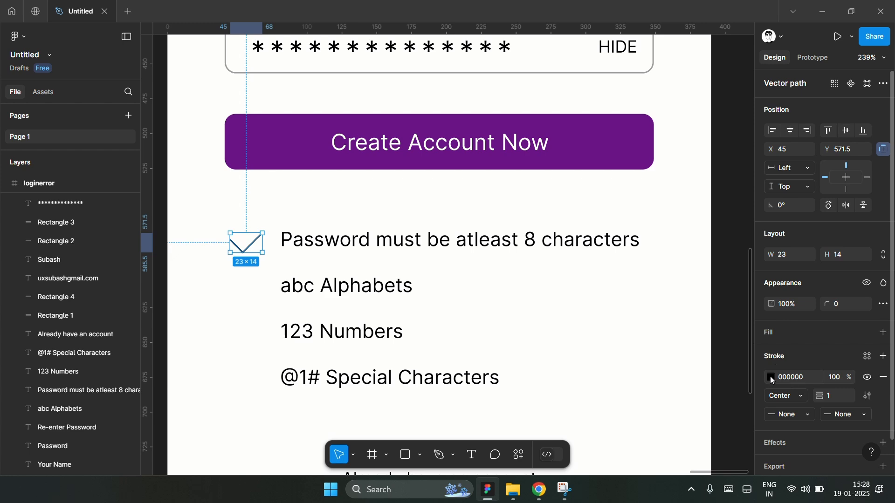
- Give the check mark a stroke weight of 2 with round ends and scale it down
{"action": "left_click", "coordinate": [838, 400]}
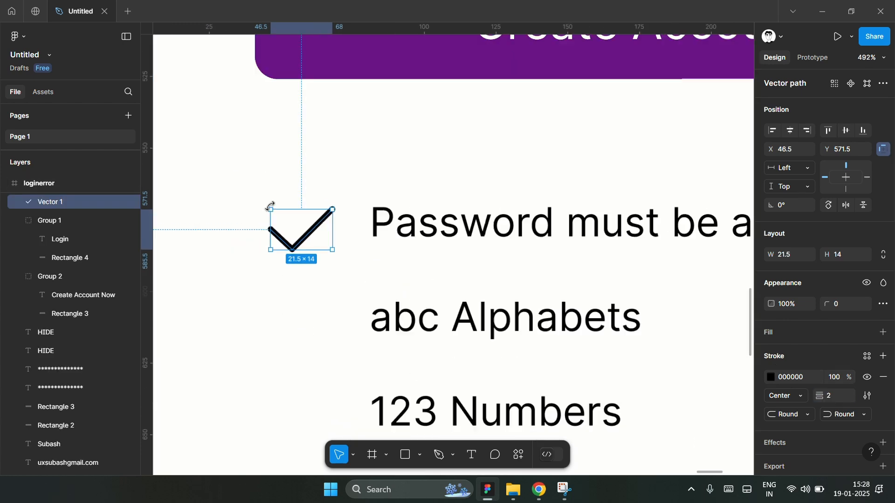
{"action": "scroll", "coordinate": [270, 207], "scroll_direction": "up", "scroll_amount": 5}
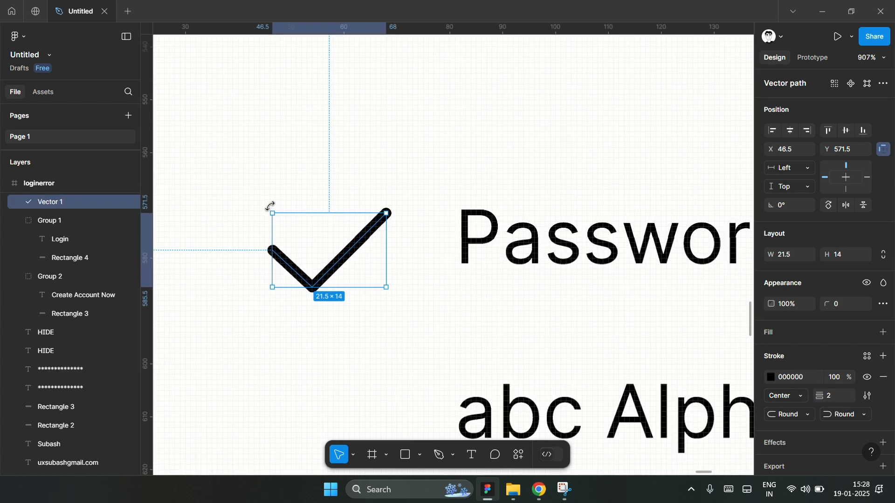
{"action": "left_click_drag", "start_coordinate": [388, 289], "coordinate": [355, 259]}
- Draw a 32 × 32 circle around the check mark, fill it with green 30ED23, and place it behind the mark
{"action": "key", "text": "o"}
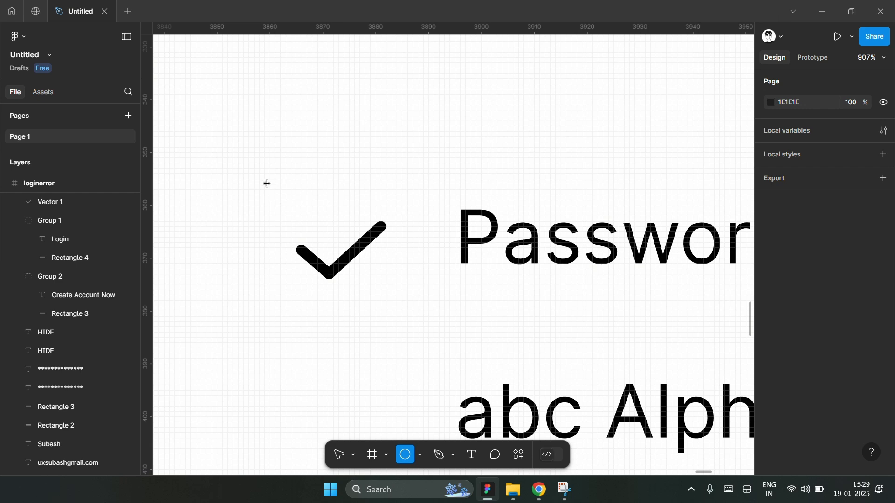
{"action": "left_click_drag", "start_coordinate": [267, 184], "coordinate": [434, 304]}
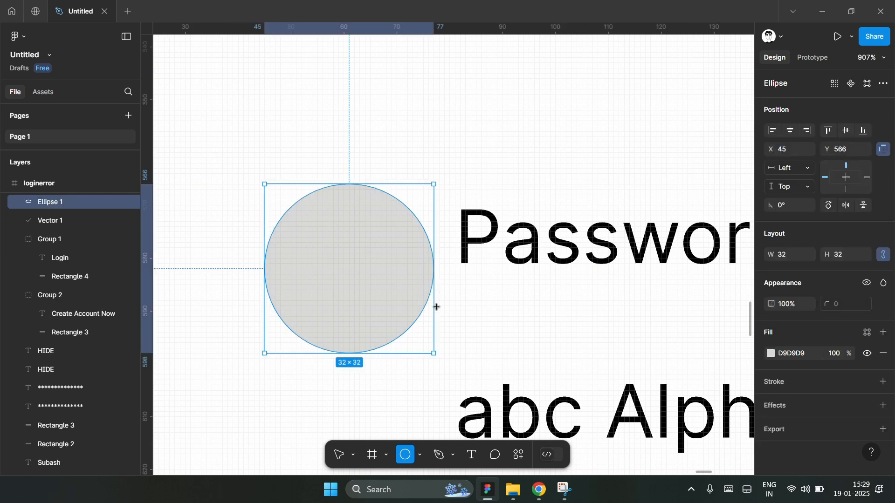
{"action": "left_click", "coordinate": [772, 355]}
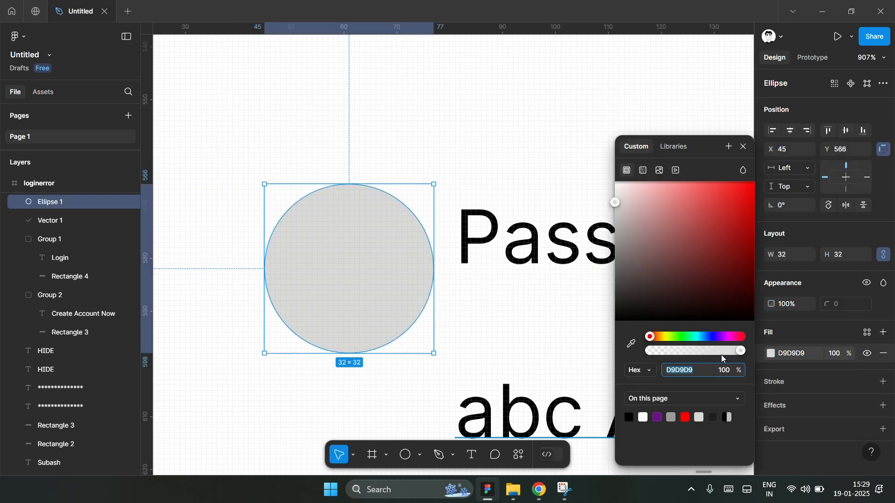
{"action": "left_click", "coordinate": [680, 338]}
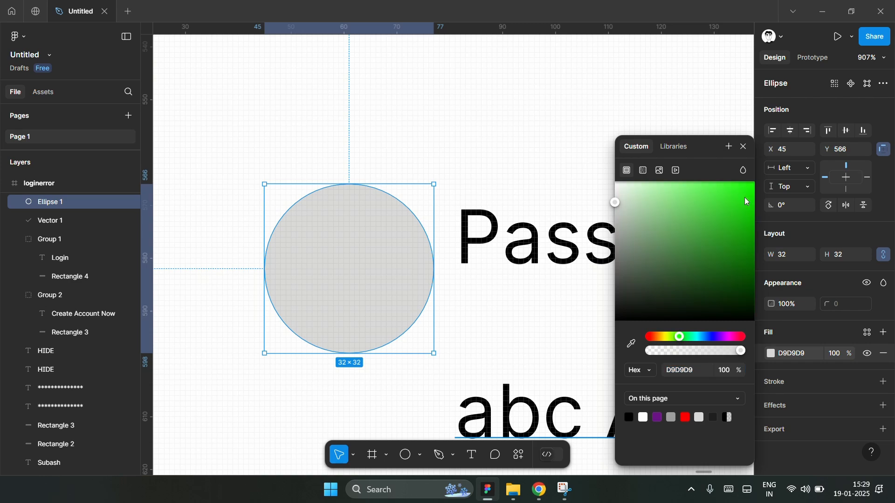
{"action": "left_click", "coordinate": [734, 198]}
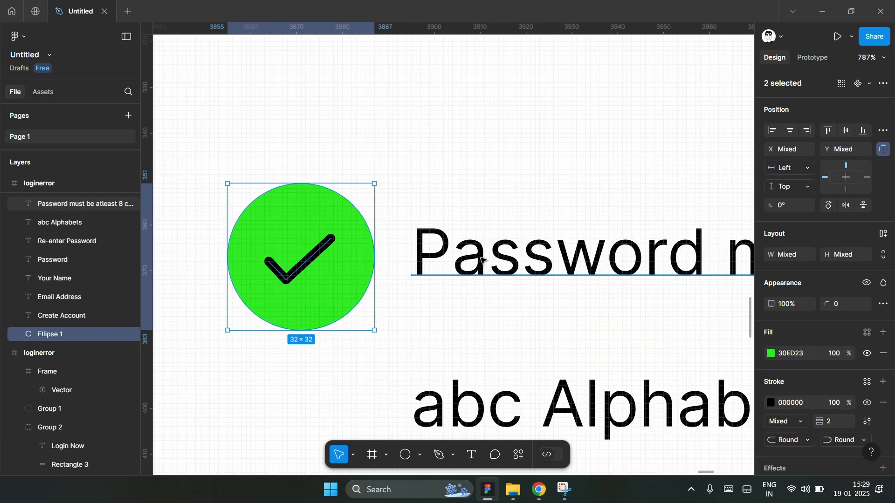
- Group the check mark with its circle and scale the badge to about 22.64 × 22.64 at X 41, Y 564
{"action": "scroll", "coordinate": [275, 220], "scroll_direction": "down", "scroll_amount": 10}
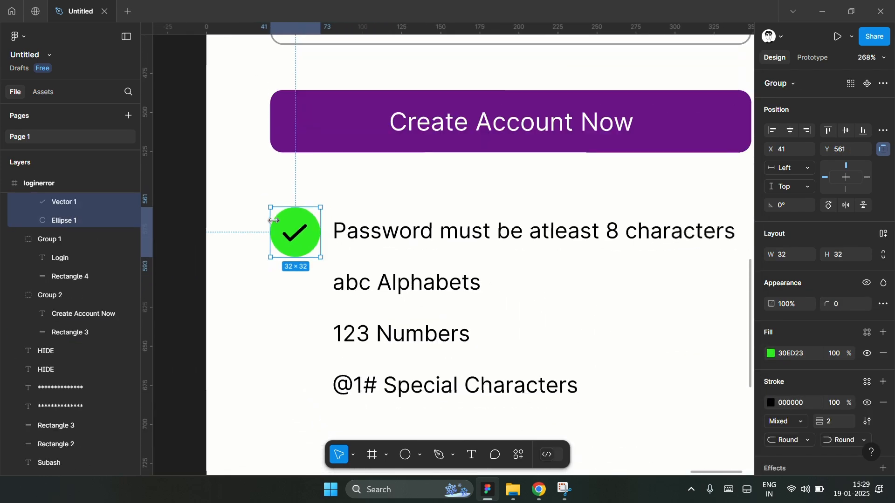
{"action": "scroll", "coordinate": [304, 244], "scroll_direction": "up", "scroll_amount": 5}
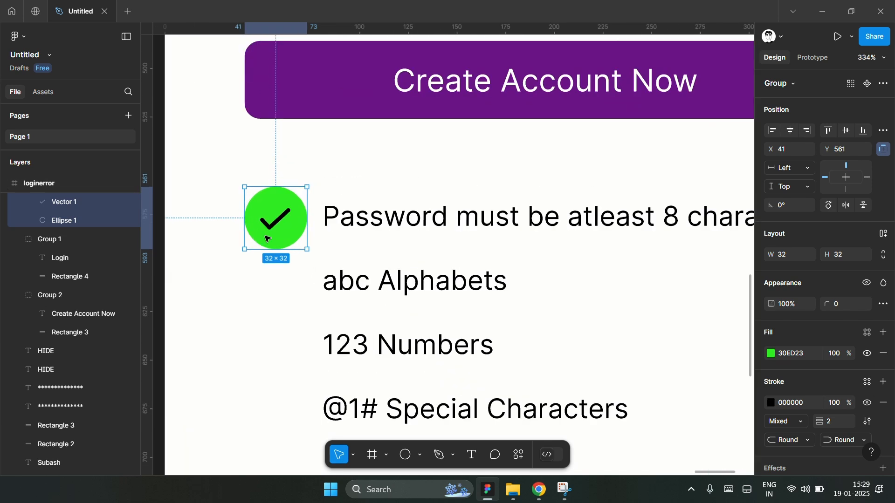
{"action": "left_click_drag", "start_coordinate": [305, 248], "coordinate": [309, 231]}
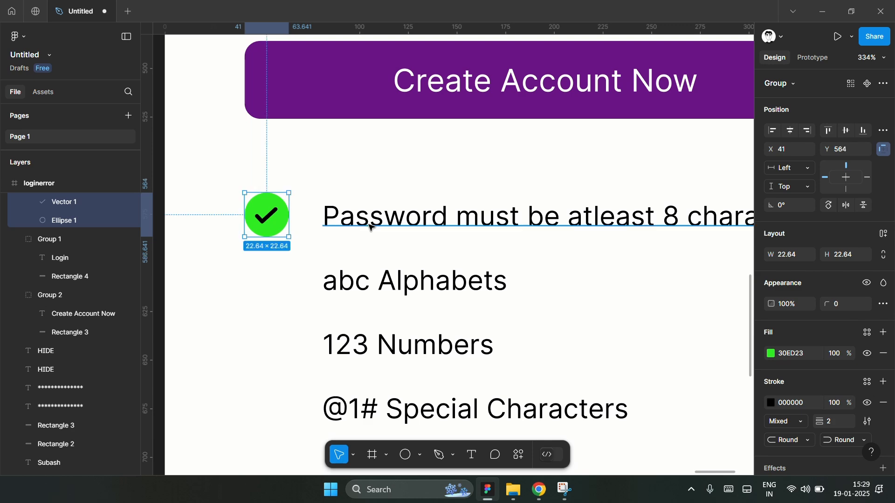
{"action": "left_click", "coordinate": [363, 228]}
{"action": "left_click", "coordinate": [285, 228]}
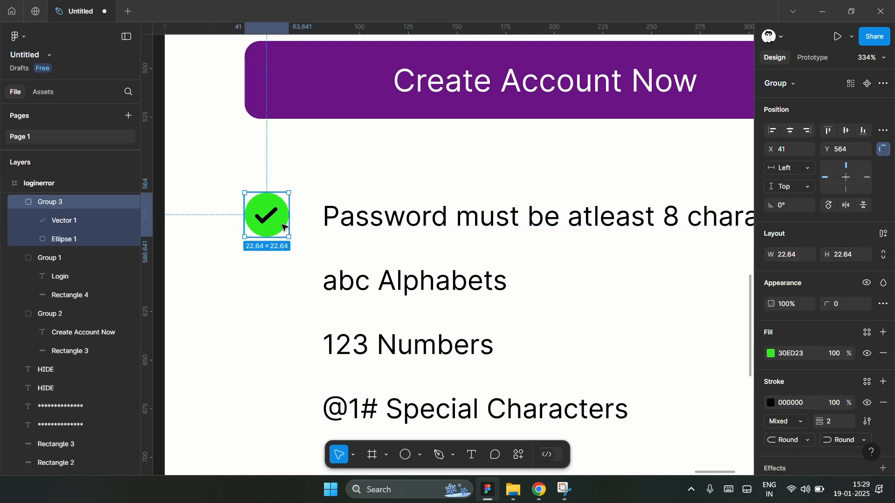
- Duplicate the green check badge beside the "123 Numbers" and "abc Alphabets" hints
{"action": "key", "text": "ctrl+d"}
{"action": "left_click_drag", "start_coordinate": [274, 230], "coordinate": [274, 358]}
{"action": "scroll", "coordinate": [304, 312], "scroll_direction": "down", "scroll_amount": 1}
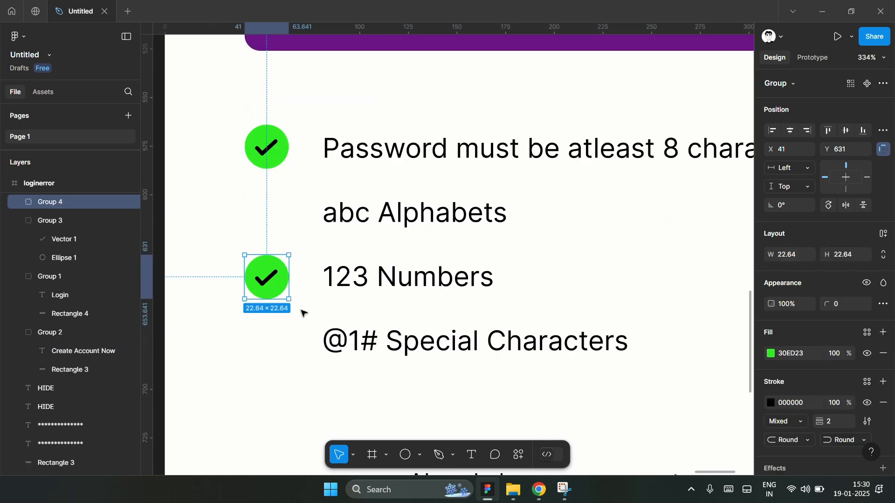
{"action": "key", "text": "ctrl+d"}
{"action": "left_click_drag", "start_coordinate": [270, 400], "coordinate": [271, 208]}
- Nudge the four hint text lines 8 px left, closer to the check badges
{"action": "left_click", "coordinate": [233, 284]}
{"action": "scroll", "coordinate": [234, 285], "scroll_direction": "down", "scroll_amount": 3}
{"action": "left_click_drag", "start_coordinate": [379, 357], "coordinate": [298, 197]}
{"action": "key", "text": "Left"}
{"action": "key", "text": "Left"}
{"action": "key", "text": "Left"}
{"action": "key", "text": "Left"}
{"action": "key", "text": "Left"}
{"action": "key", "text": "Left"}
{"action": "key", "text": "Left"}
{"action": "key", "text": "Left"}
- Duplicate the check badge beside the "@1# Special Characters" hint at X 41, Y 663
{"action": "left_click", "coordinate": [254, 279]}
{"action": "key", "text": "ctrl+d"}
{"action": "left_click_drag", "start_coordinate": [254, 279], "coordinate": [254, 319]}
- Turn the "@1# Special Characters" badge into an unmet state with a horizontal dash on a light grey circle
{"action": "scroll", "coordinate": [252, 319], "scroll_direction": "up", "scroll_amount": 8}
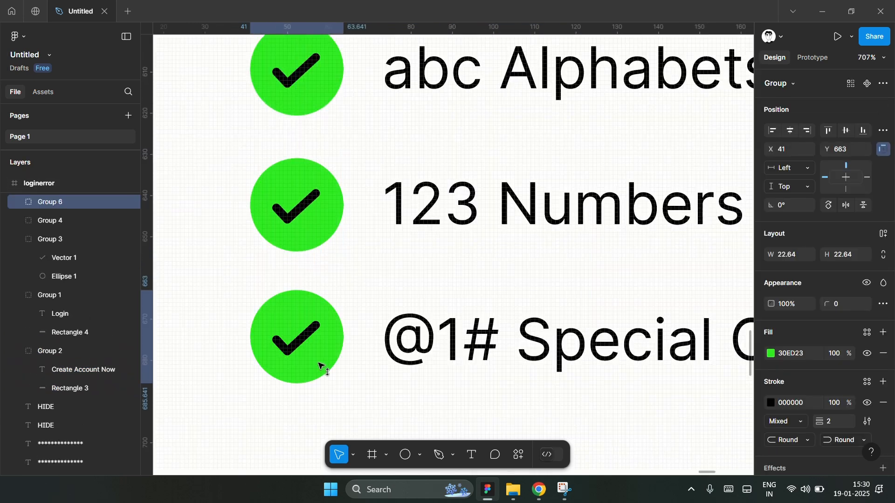
{"action": "double_click", "coordinate": [337, 301]}
{"action": "left_click_drag", "start_coordinate": [344, 295], "coordinate": [353, 331]}
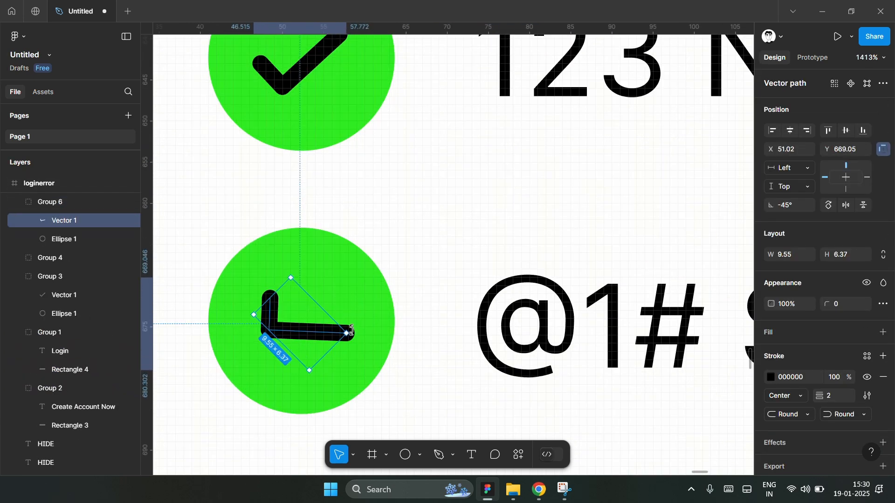
{"action": "scroll", "coordinate": [247, 266], "scroll_direction": "down", "scroll_amount": 8}
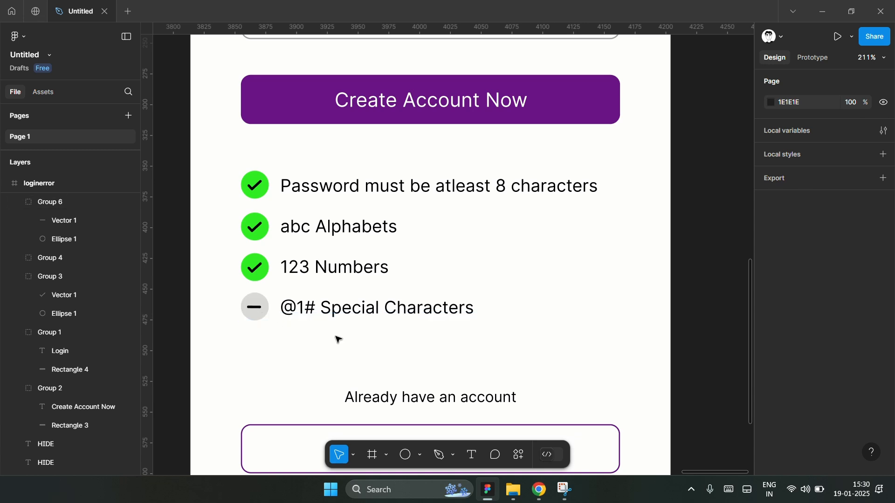
- Place a 308 × 174 pale lavender rounded panel behind the hints and group it with them just below the Create Account Now button
{"action": "left_click", "coordinate": [420, 456]}
{"action": "left_click", "coordinate": [440, 344]}
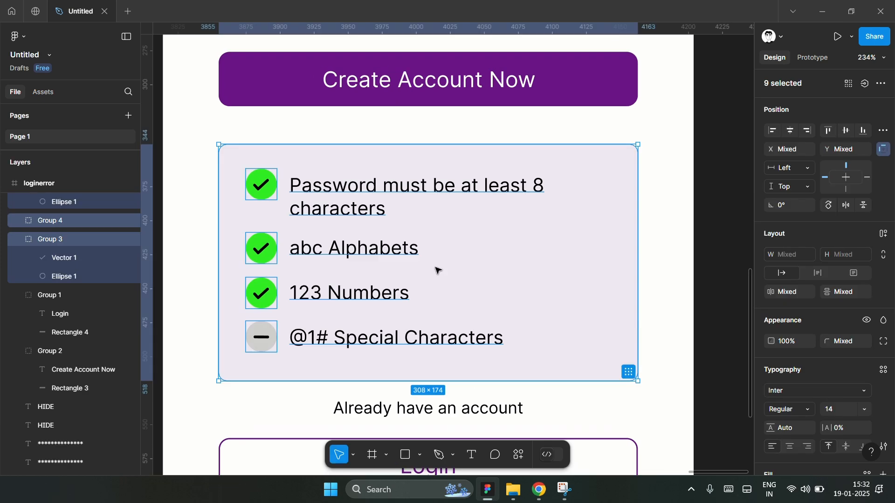
{"action": "key", "text": "ctrl+g"}
{"action": "scroll", "coordinate": [497, 261], "scroll_direction": "down", "scroll_amount": 3, "text": "ctrl"}
{"action": "left_click", "coordinate": [608, 203]}
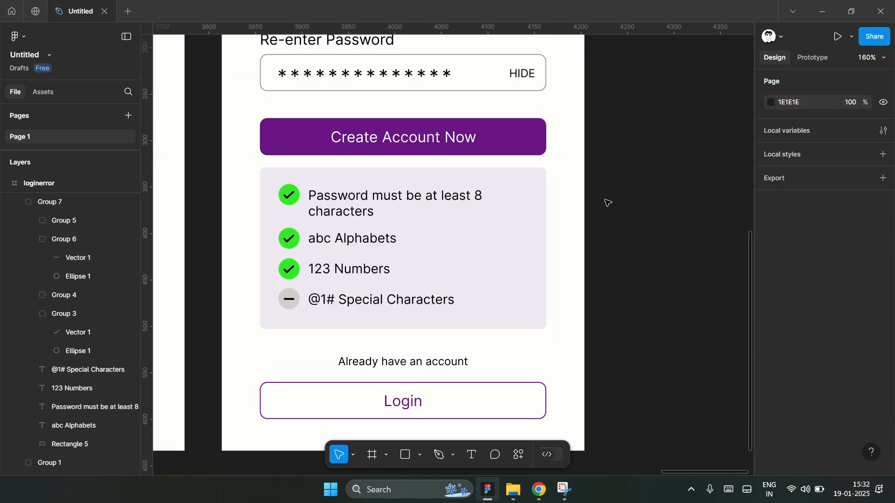
- Delete the masked asterisk text from the Re-enter Password field
{"action": "scroll", "coordinate": [607, 203], "scroll_direction": "up", "scroll_amount": 3}
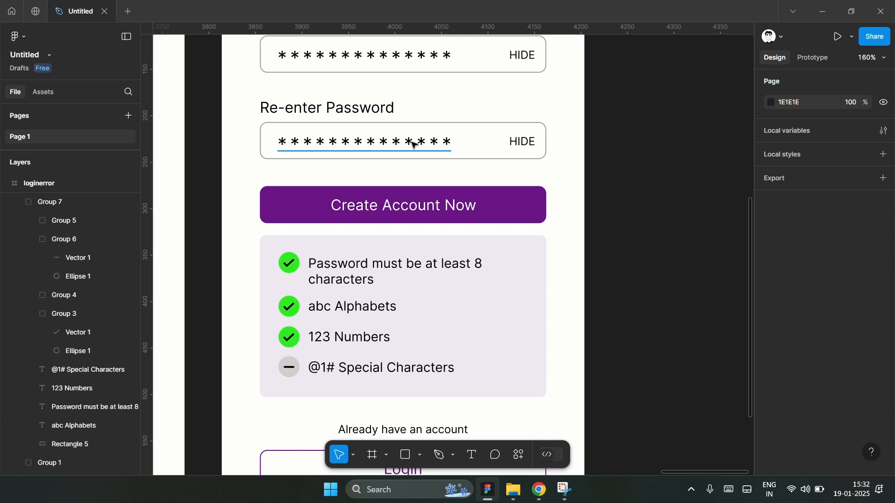
{"action": "double_click", "coordinate": [414, 144]}
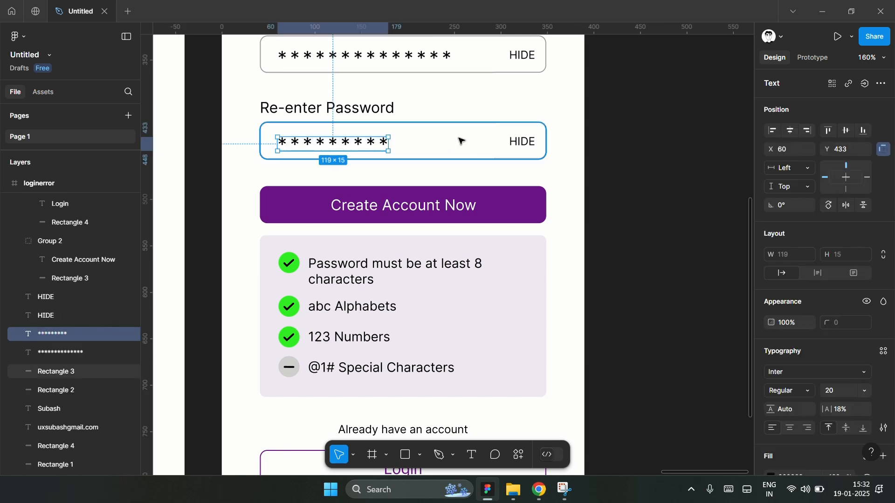
{"action": "left_click", "coordinate": [461, 139]}
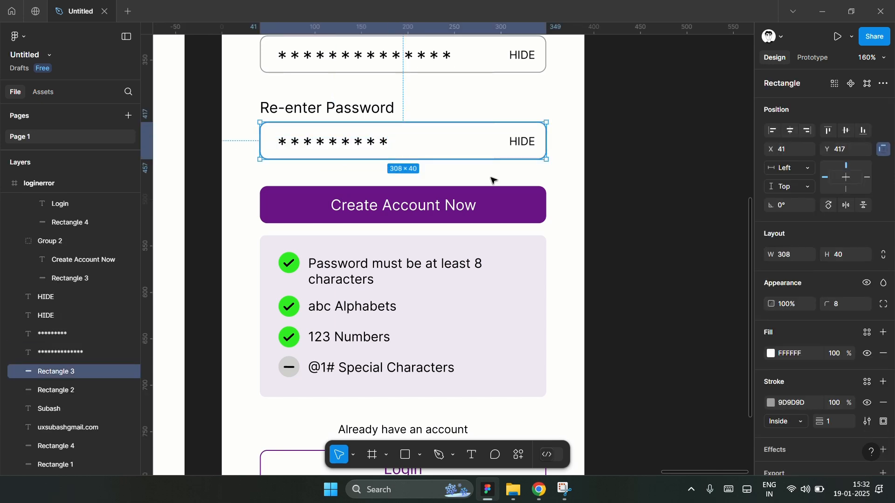
{"action": "key", "text": "BackSpace"}
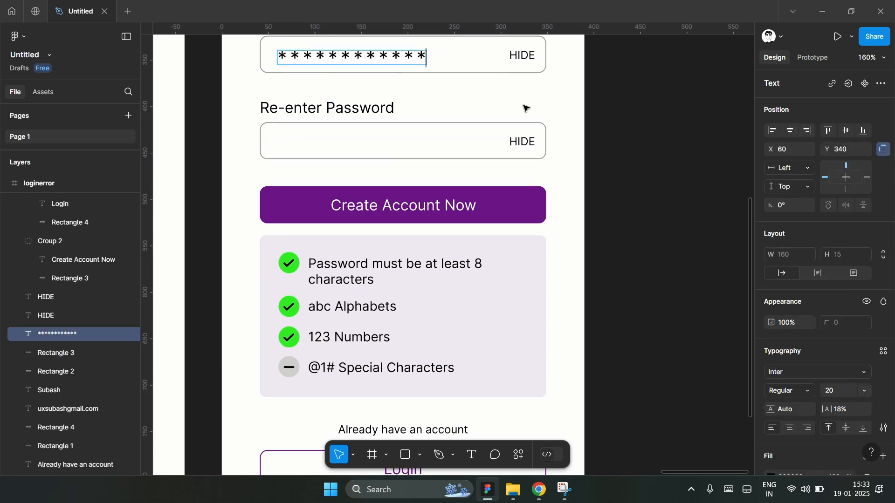
- Shorten the Password field's masked text to nine asterisks and give its box a purple active outline with a shadow
{"action": "key", "text": "BackSpace"}
{"action": "key", "text": "BackSpace"}
{"action": "key", "text": "BackSpace"}
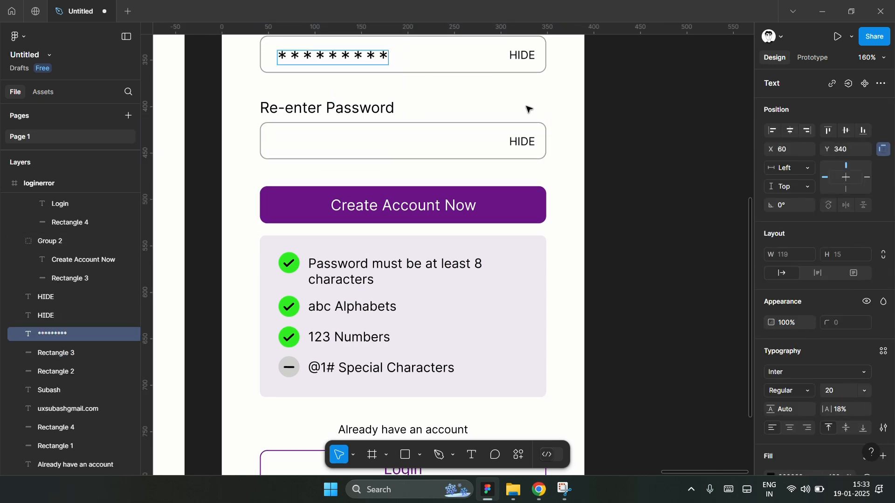
{"action": "left_click", "coordinate": [457, 58]}
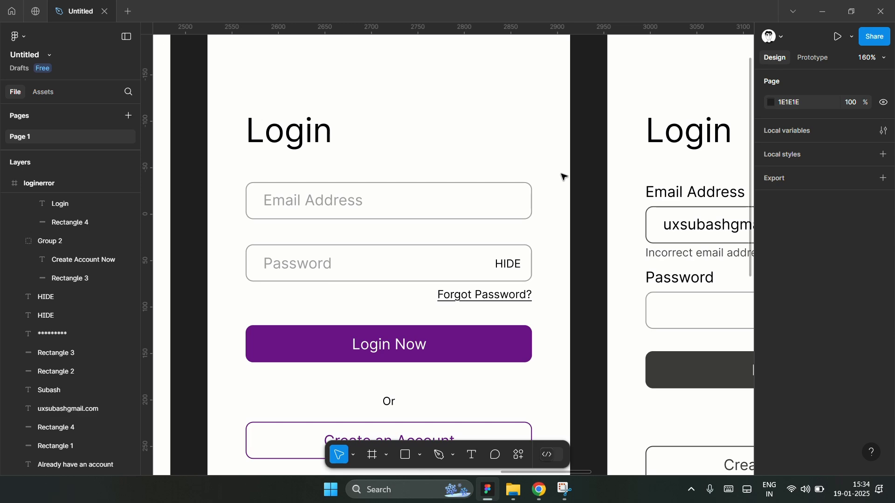
{"action": "scroll", "coordinate": [563, 177], "scroll_direction": "down", "scroll_amount": 10, "text": "ctrl"}
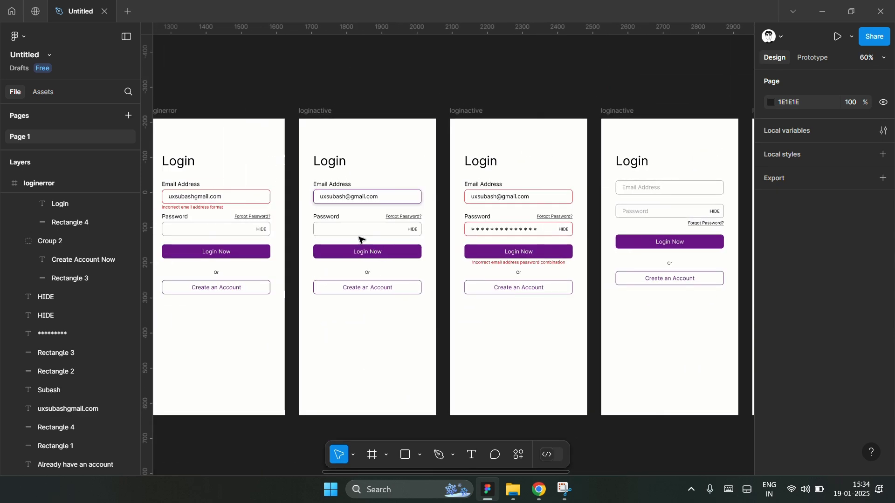
{"action": "scroll", "coordinate": [680, 243], "scroll_direction": "up", "scroll_amount": 5, "text": "ctrl"}
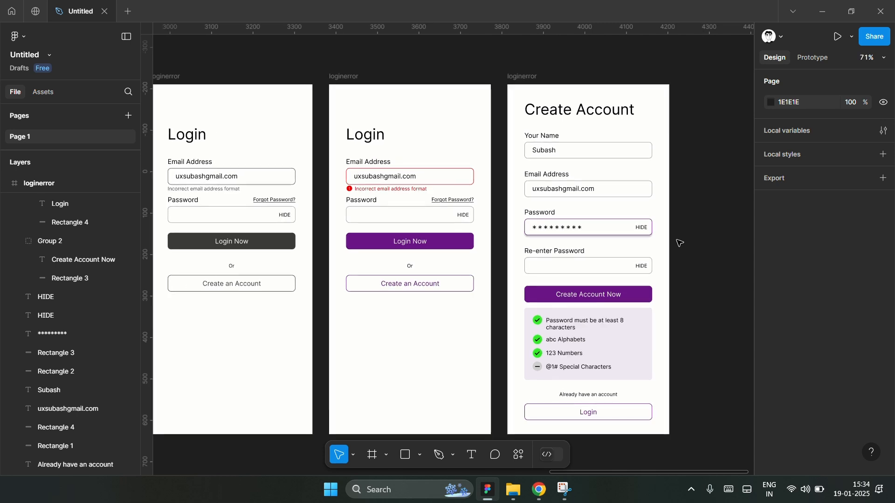
{"action": "scroll", "coordinate": [679, 242], "scroll_direction": "left", "scroll_amount": 1}
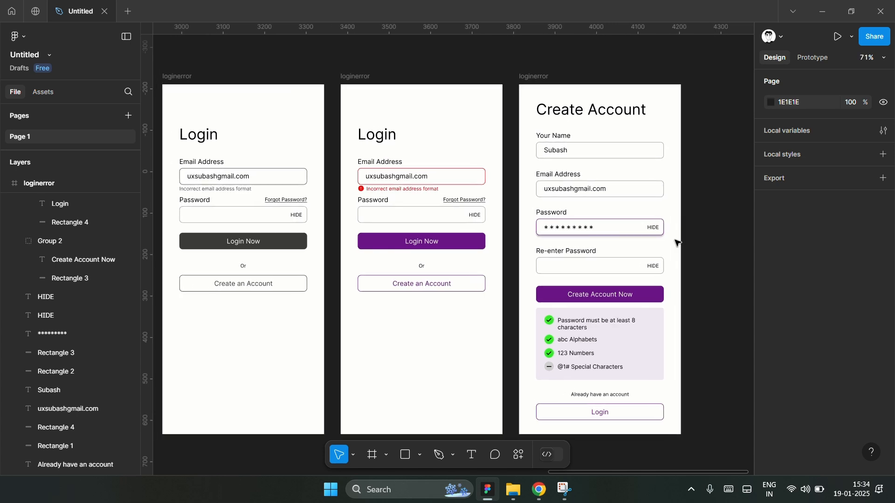
{"action": "scroll", "coordinate": [334, 56], "scroll_direction": "left", "scroll_amount": 2}
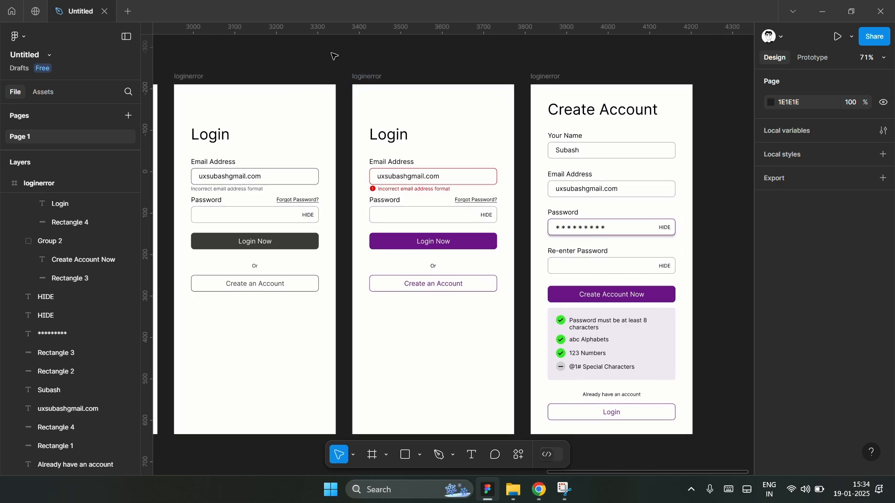